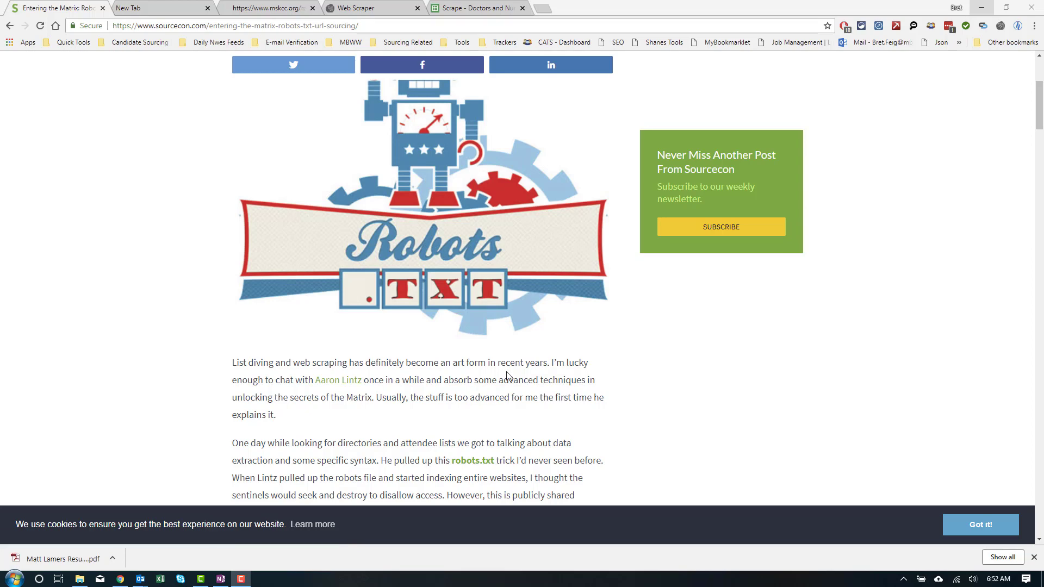
# Step: Scroll the SourceCon article to the mskcc.org bio_clinical sitemap example and nurse profile section
pyautogui.scroll(-3, 507, 375)
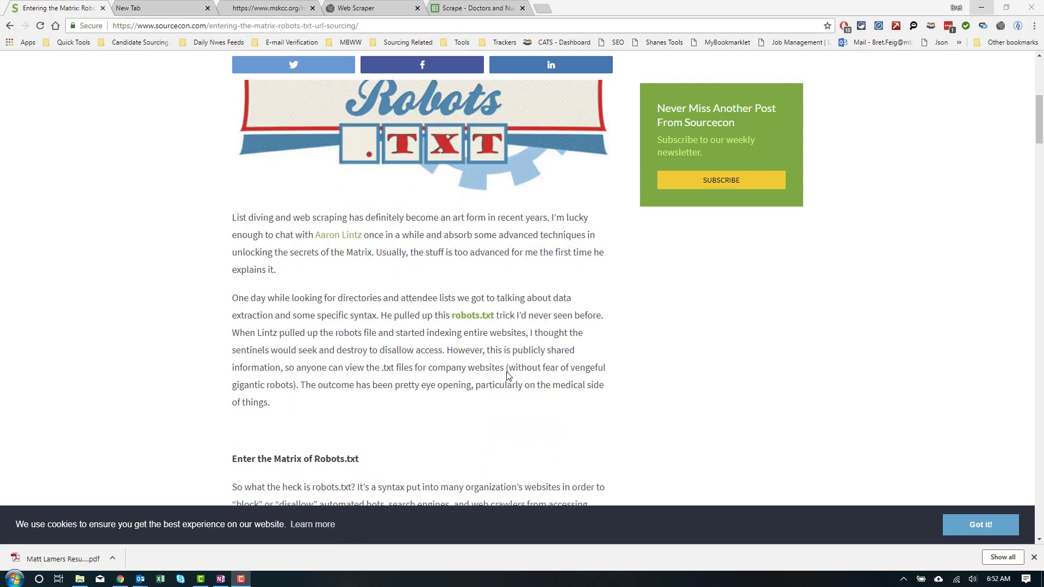
pyautogui.scroll(-4, 507, 375)
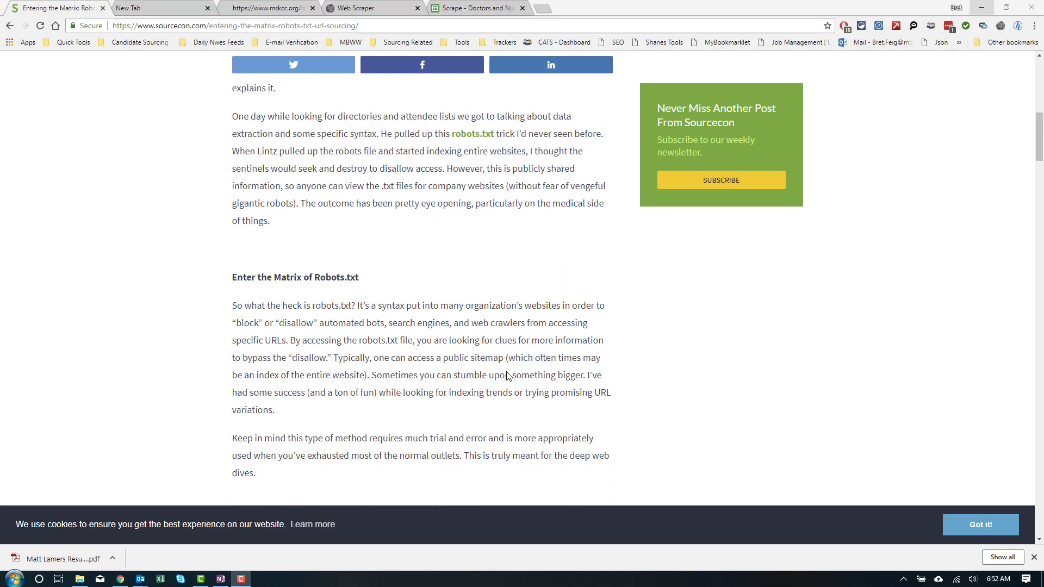
pyautogui.scroll(-9, 508, 375)
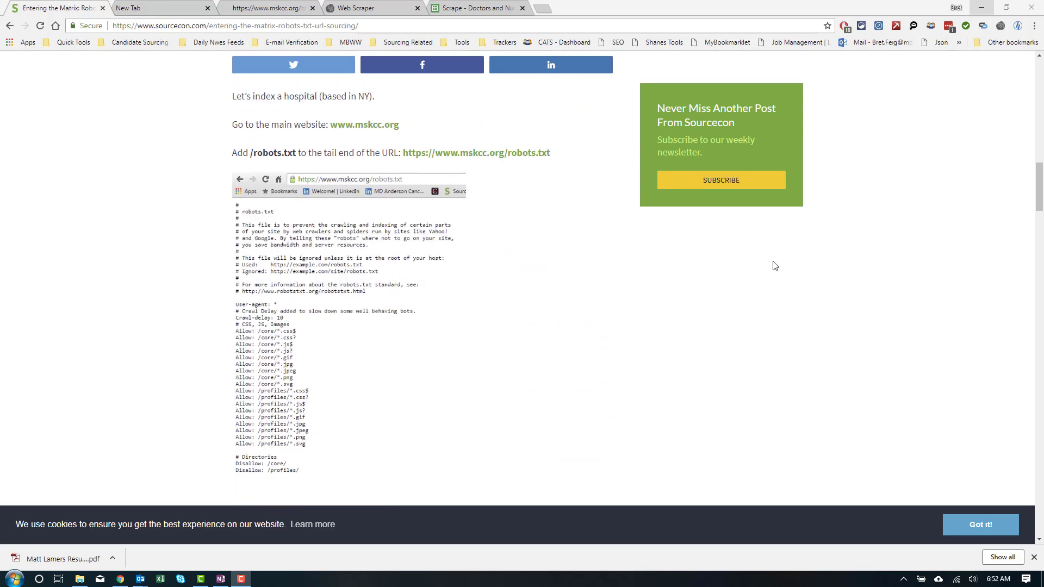
pyautogui.scroll(-4, 696, 287)
pyautogui.scroll(-10, 696, 287)
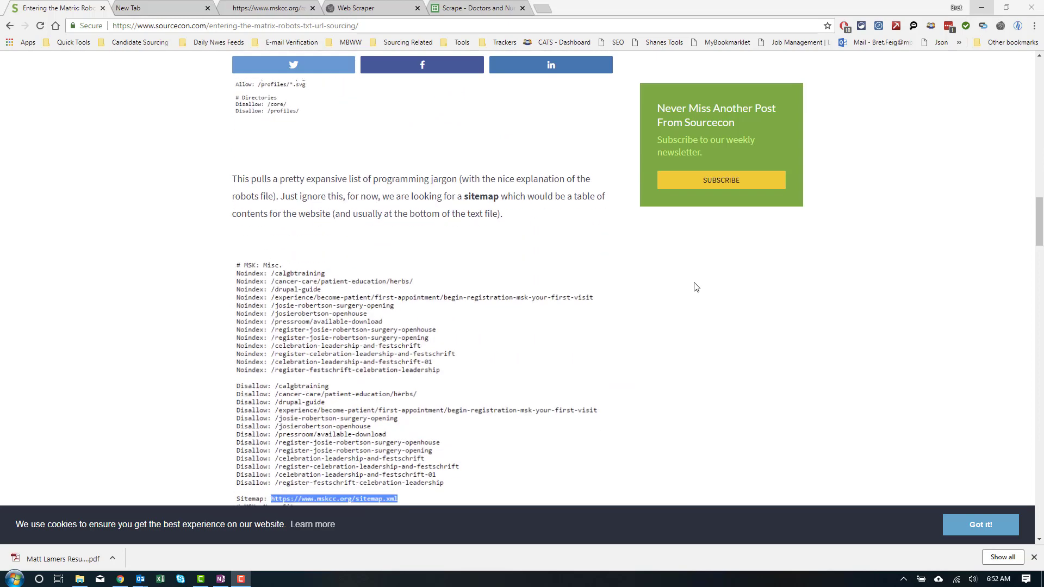
pyautogui.scroll(-6, 696, 287)
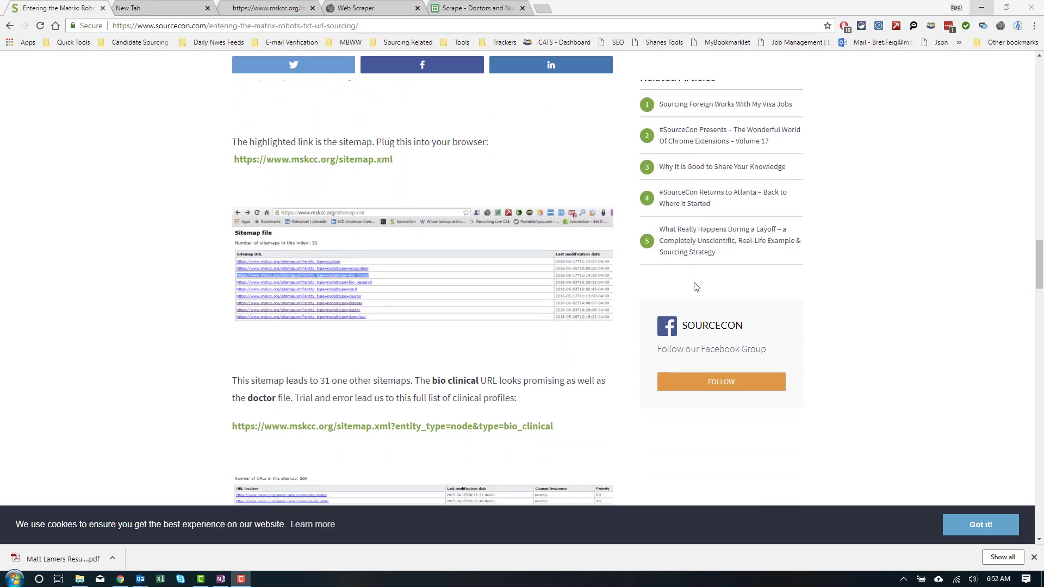
pyautogui.scroll(-5, 696, 287)
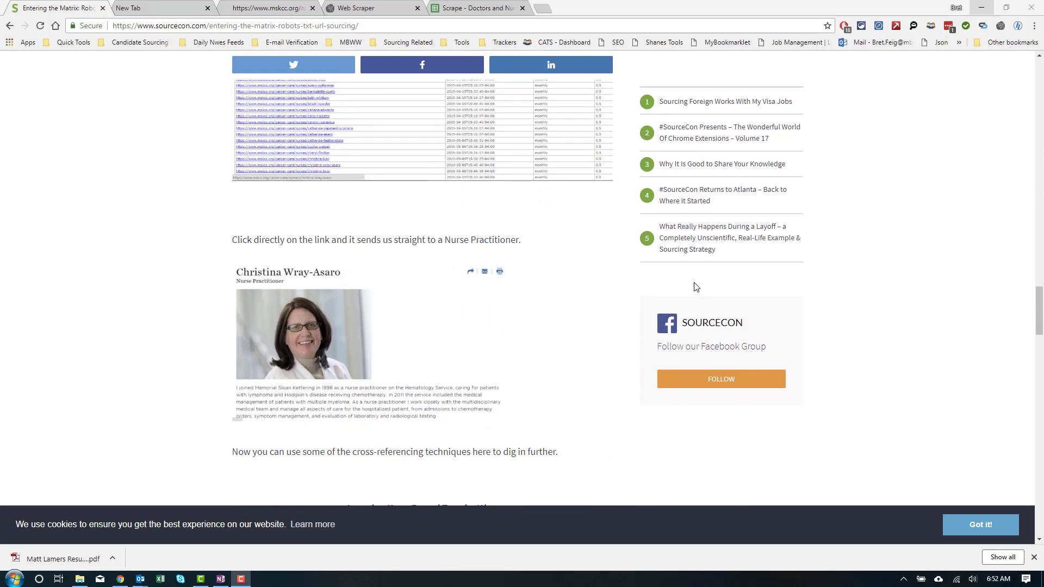
pyautogui.scroll(5, 696, 287)
pyautogui.scroll(3, 696, 287)
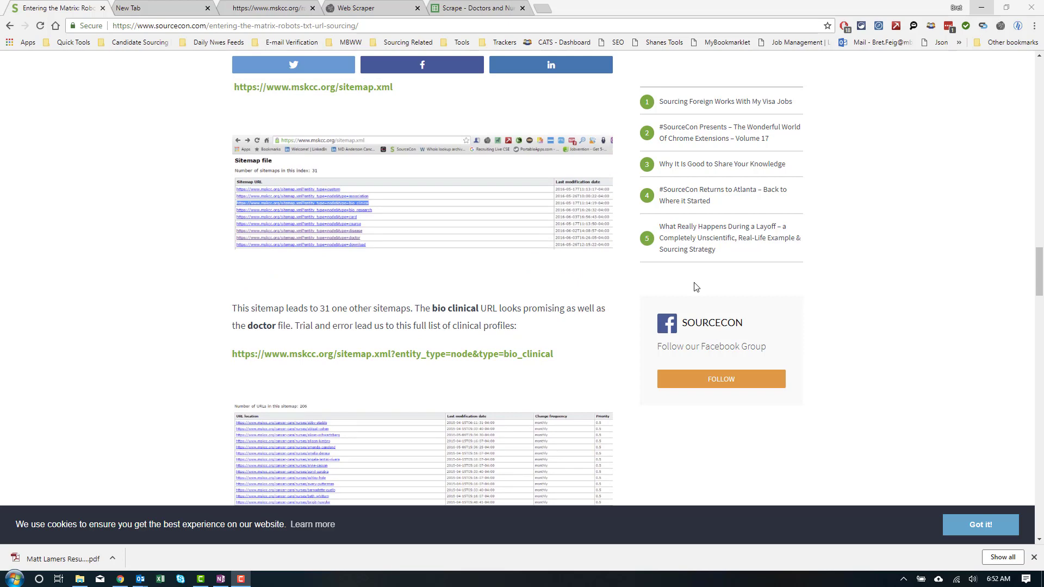
pyautogui.scroll(1, 432, 293)
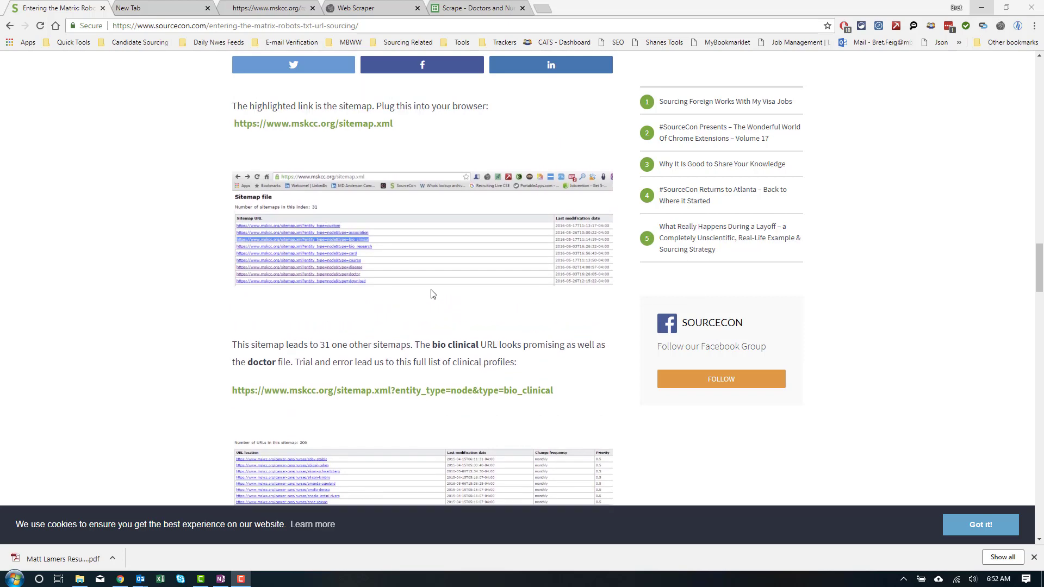
pyautogui.scroll(-5, 433, 293)
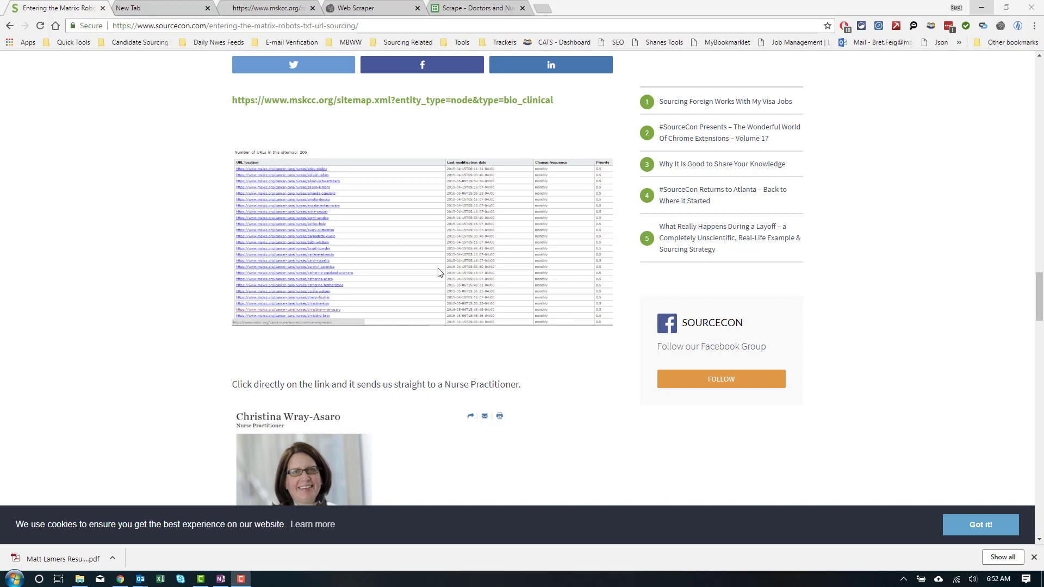
# Step: Switch to the 'Scrape - Doctors and Nurses' spreadsheet and skim the NY - MSKCC - Doctors sheet
pyautogui.click(494, 7)
pyautogui.scroll(-3, 417, 299)
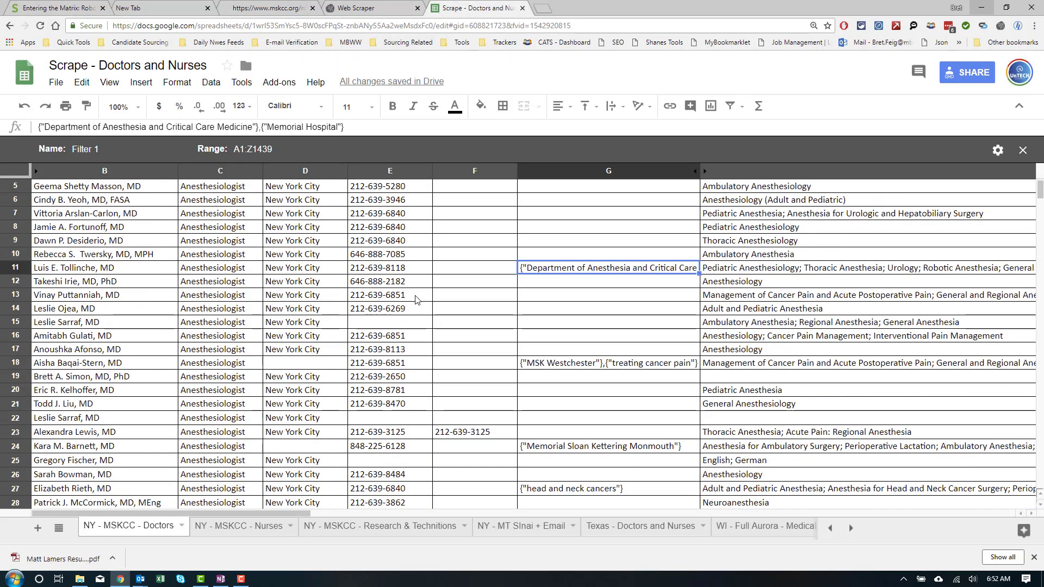
pyautogui.scroll(3, 417, 299)
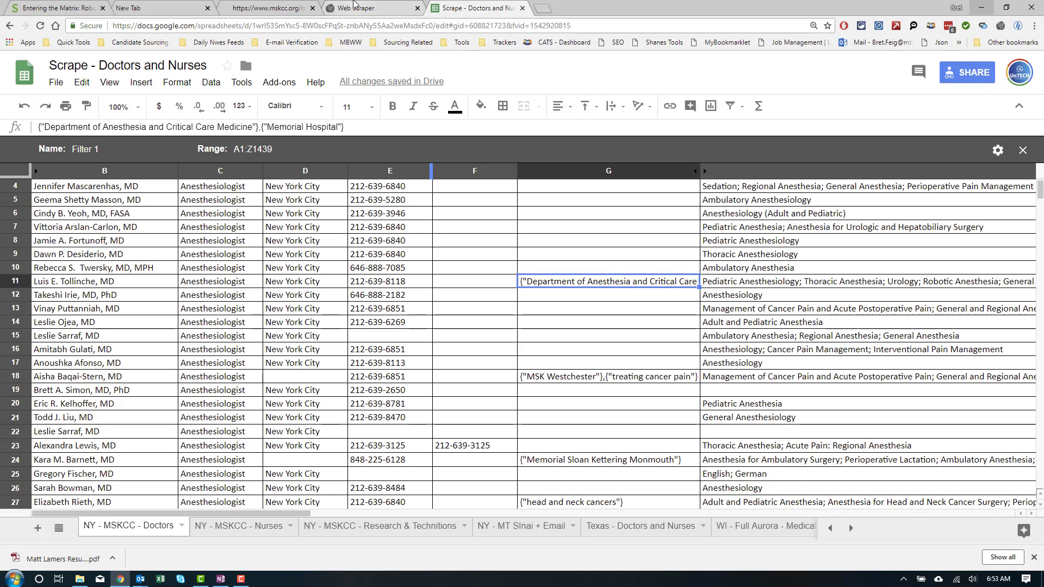
# Step: View the webscraper.io homepage, then return to the 'Entering the Matrix' article
pyautogui.click(354, 5)
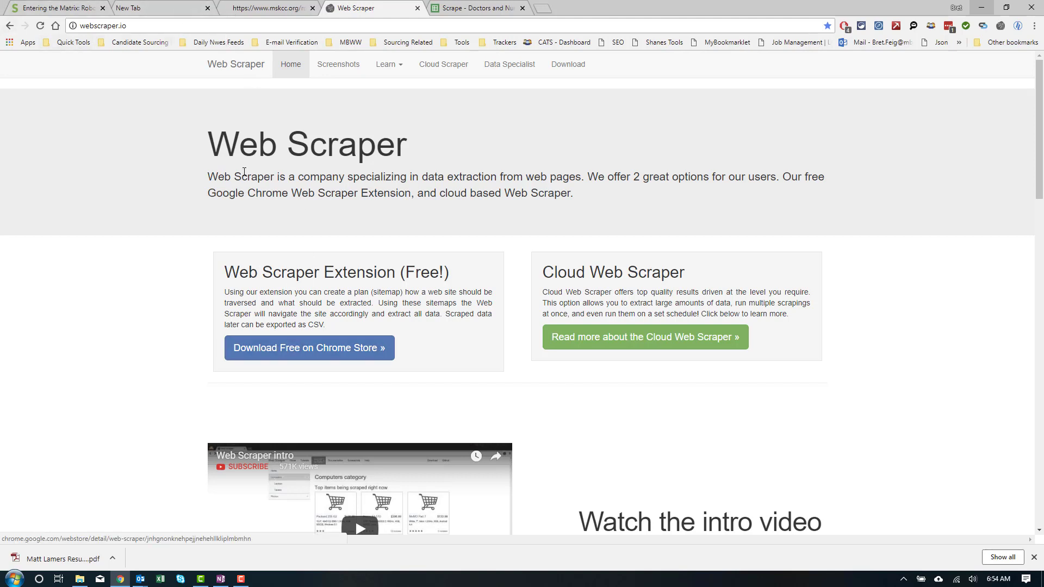
pyautogui.click(73, 4)
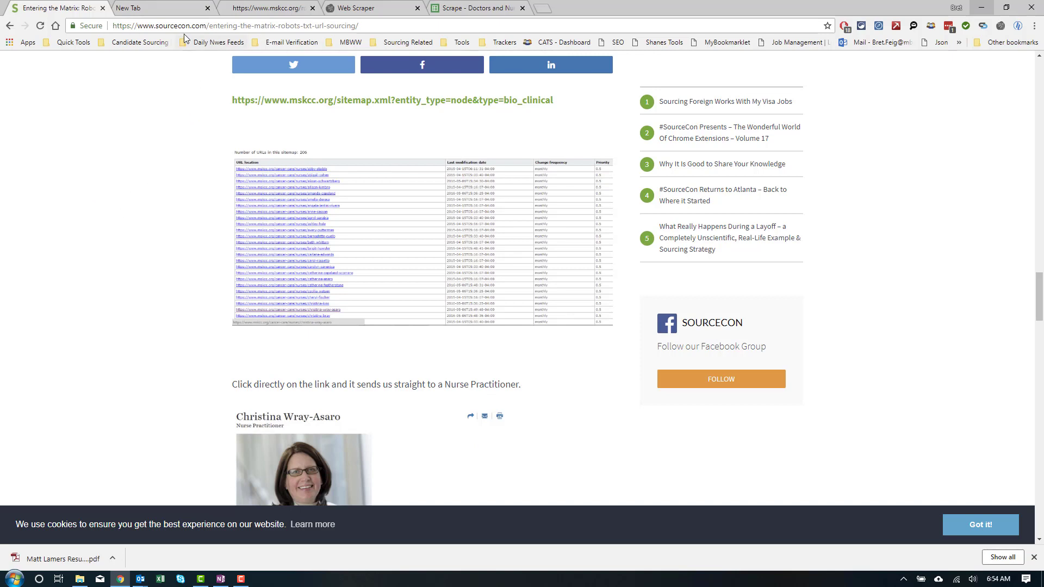
pyautogui.click(229, 7)
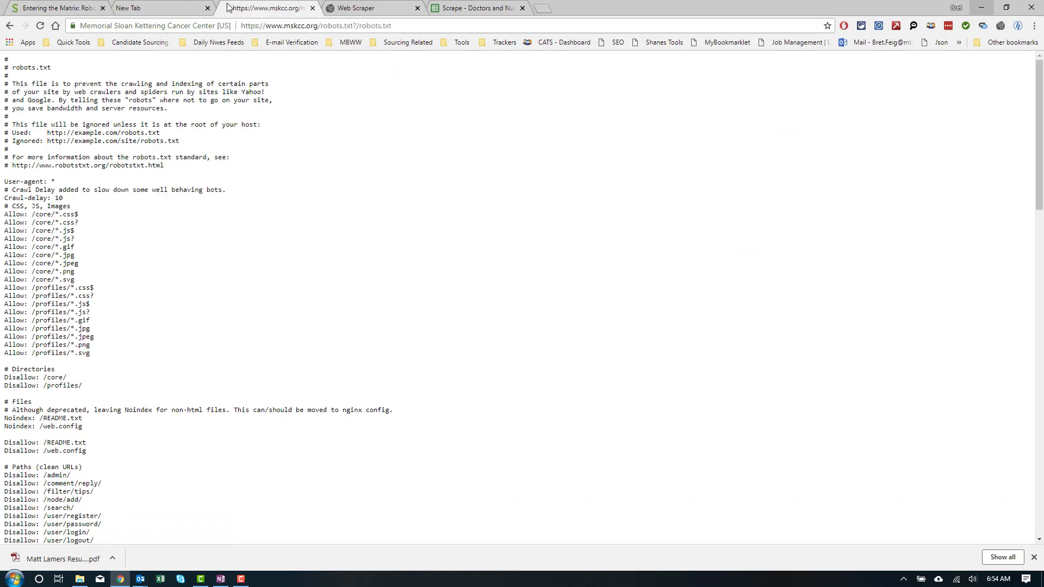
pyautogui.click(396, 25)
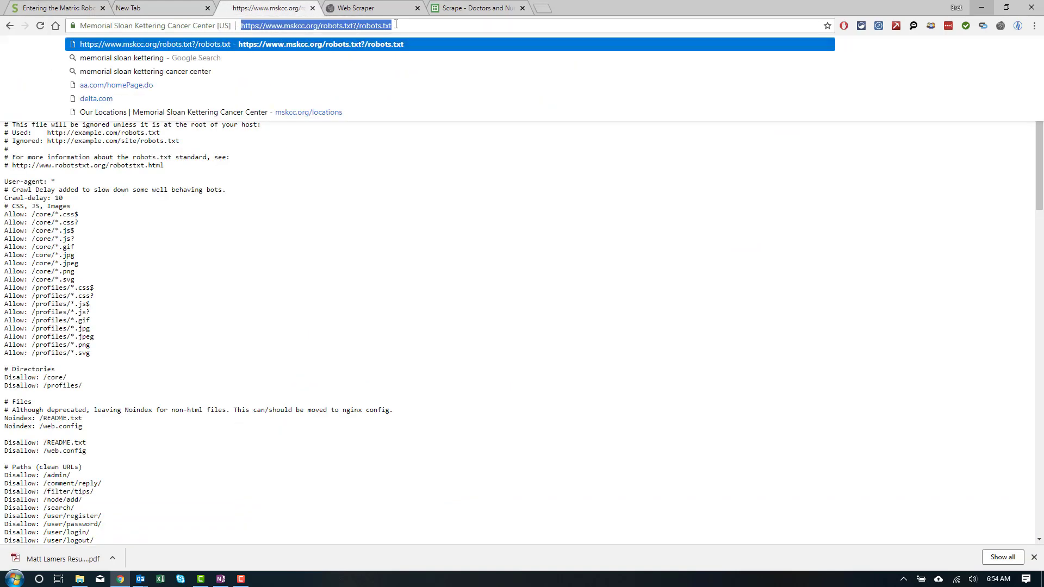
pyautogui.click(396, 25)
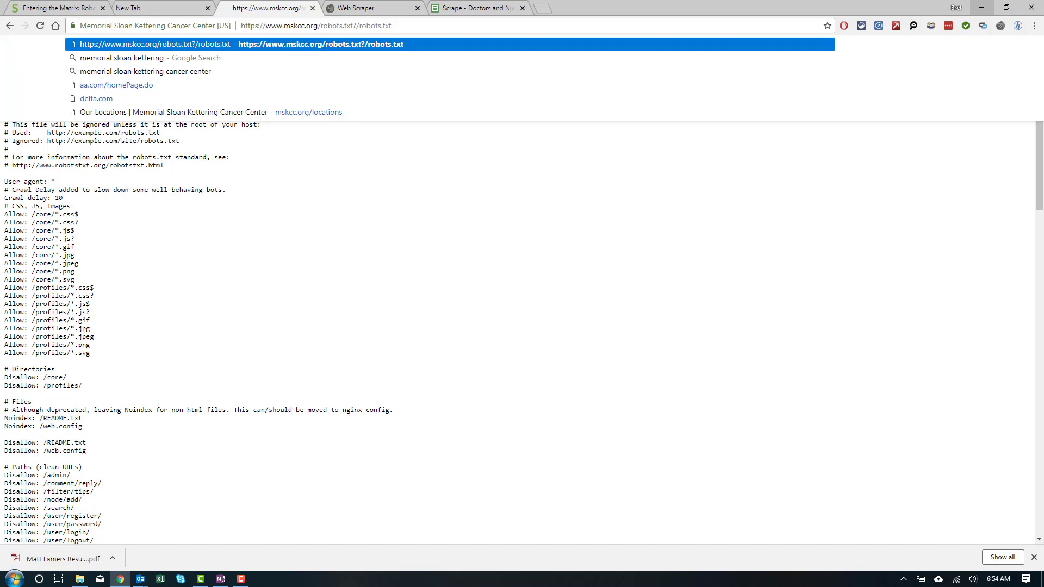
pyautogui.press('BackSpace')
pyautogui.press('BackSpace')
pyautogui.press('BackSpace')
pyautogui.press('BackSpace')
pyautogui.press('BackSpace')
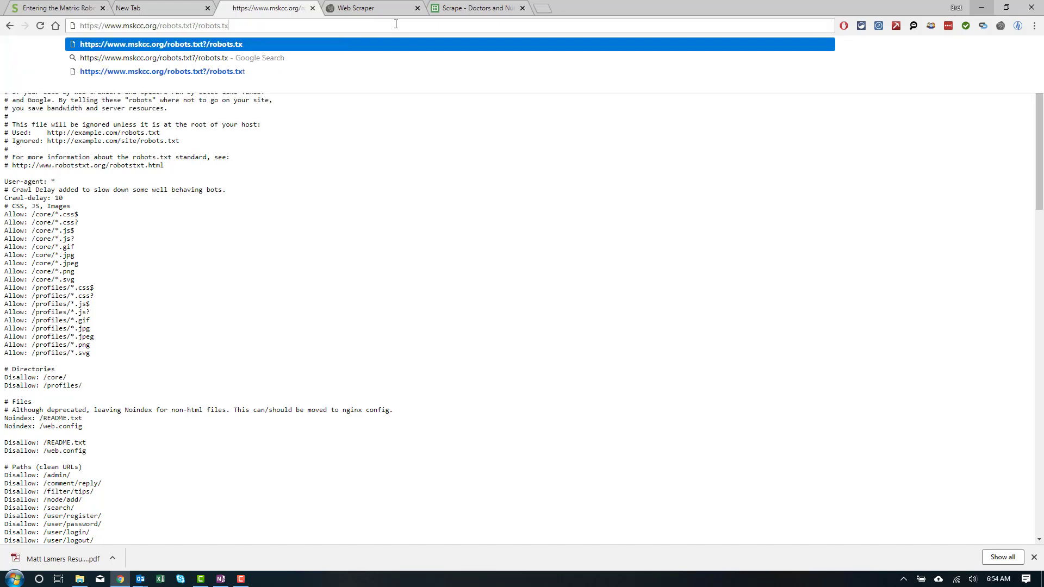
pyautogui.press('BackSpace')
pyautogui.press('BackSpace')
pyautogui.press('BackSpace')
pyautogui.press('BackSpace')
pyautogui.press('BackSpace')
pyautogui.press('BackSpace')
pyautogui.press('BackSpace')
pyautogui.press('BackSpace')
pyautogui.press('BackSpace')
pyautogui.press('BackSpace')
pyautogui.press('BackSpace')
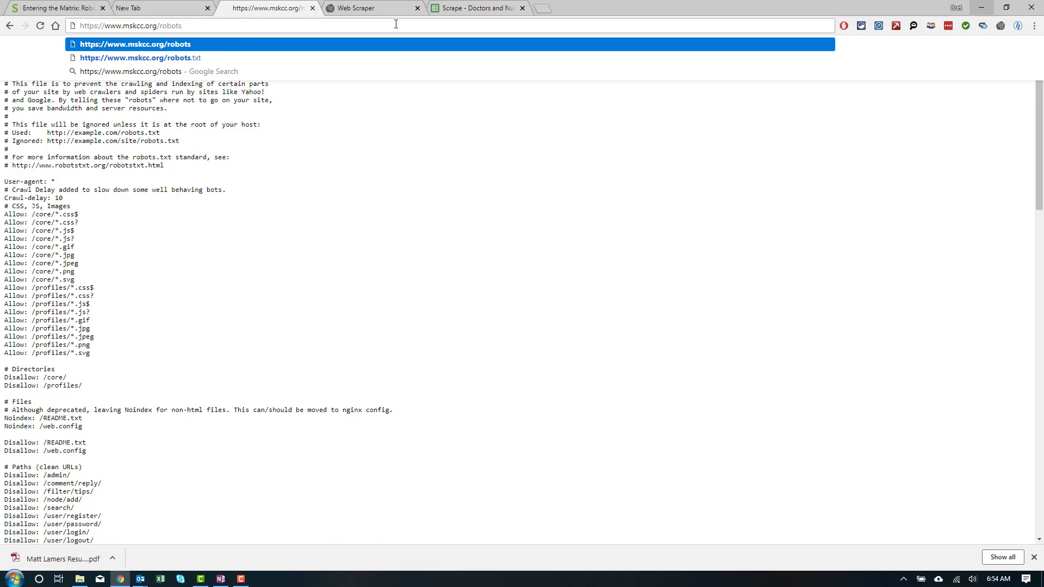
pyautogui.write('.txt')
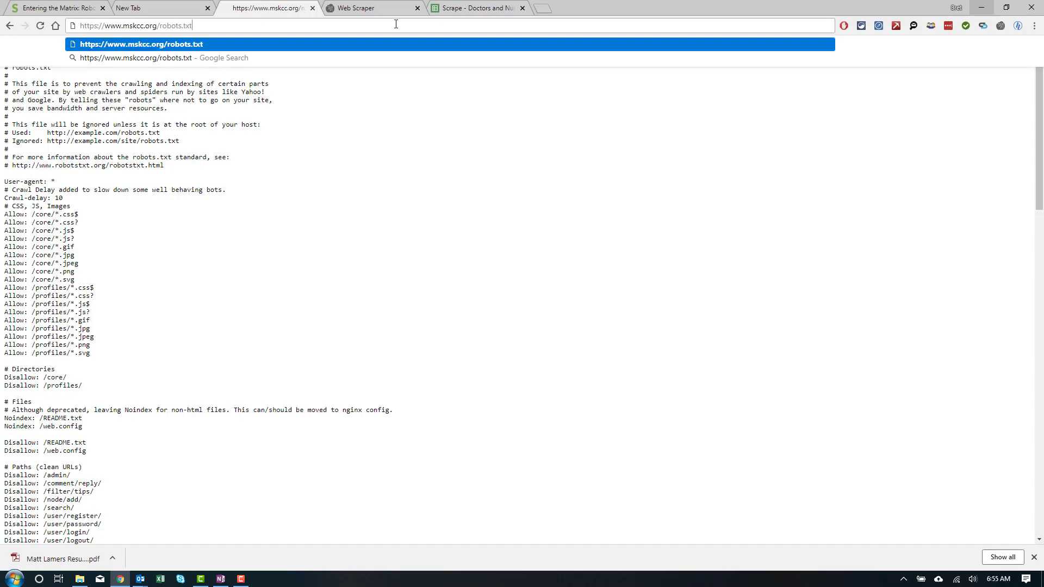
pyautogui.press('Return')
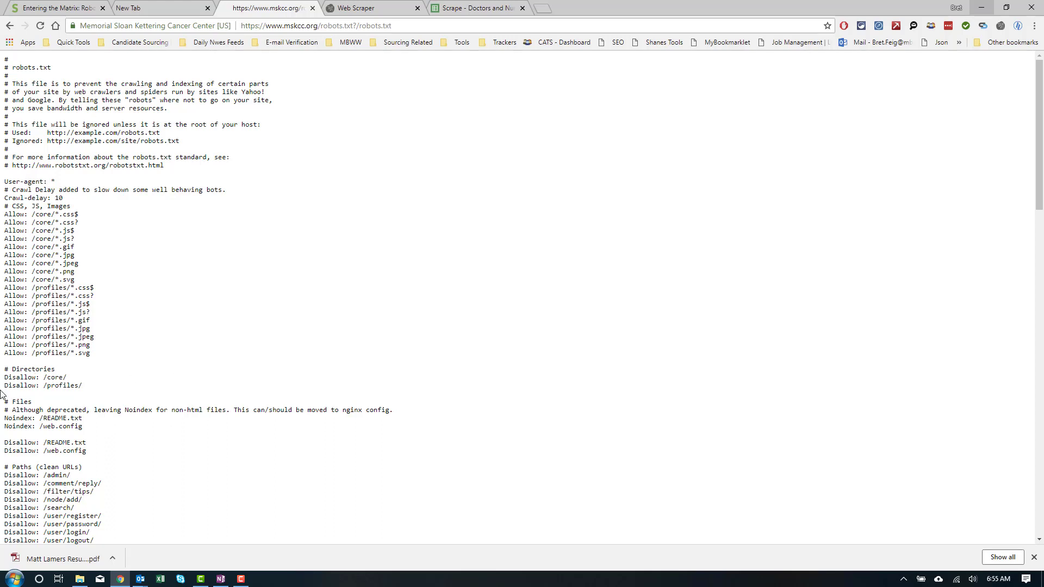
# Step: Scroll through robots.txt, highlighting the disallowed /filter/tips/ to /user/logout paths and the Sitemap lines
pyautogui.scroll(-1, 28, 401)
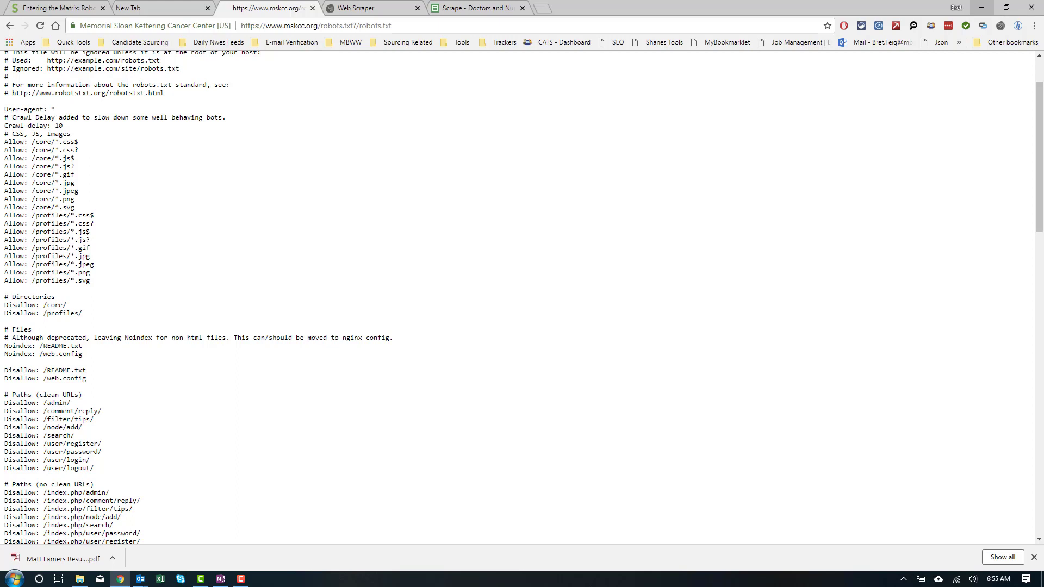
pyautogui.moveTo(8, 418); pyautogui.dragTo(92, 466)
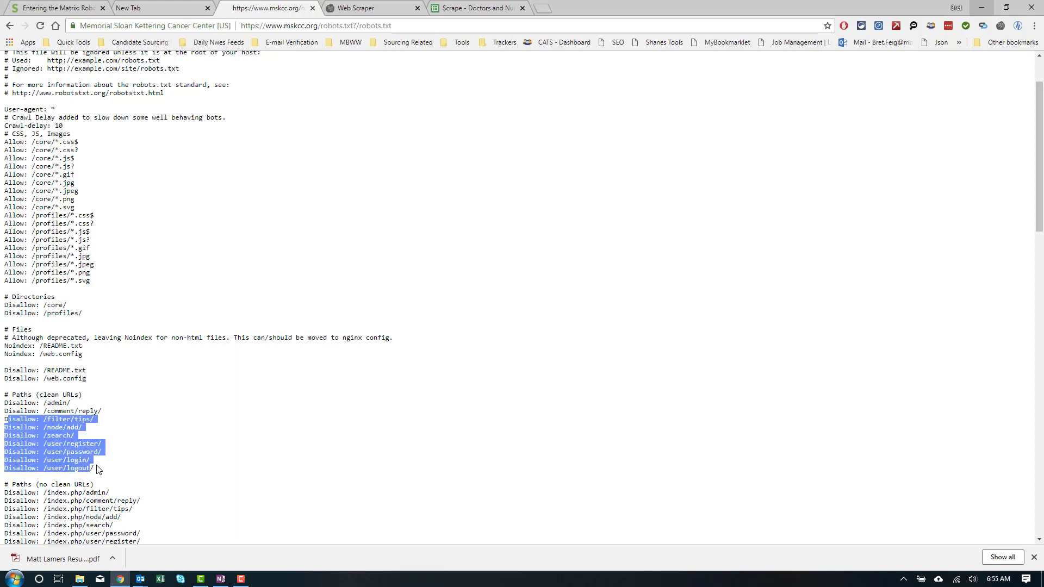
pyautogui.scroll(-3, 96, 469)
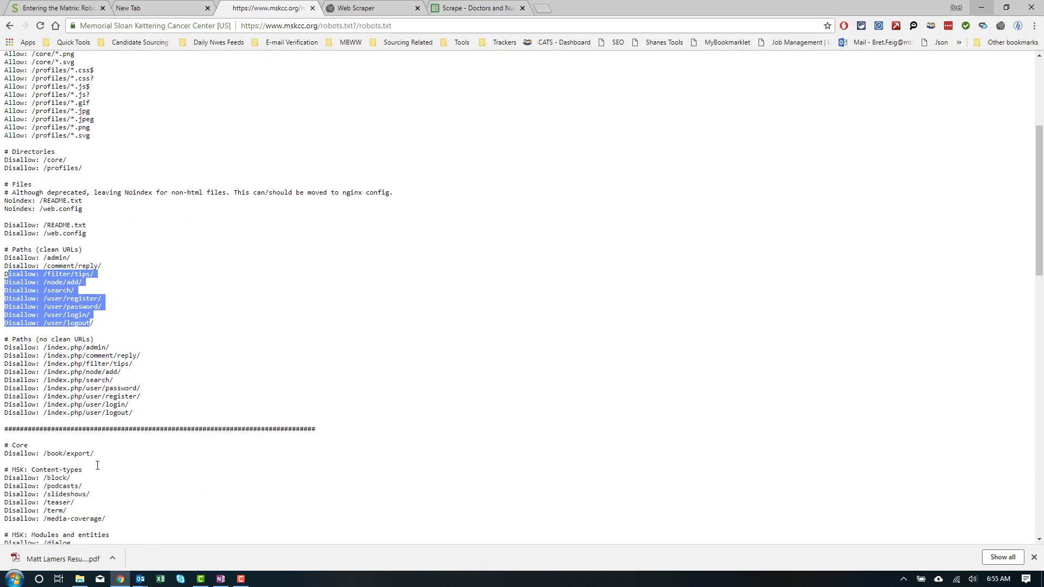
pyautogui.scroll(-4, 123, 459)
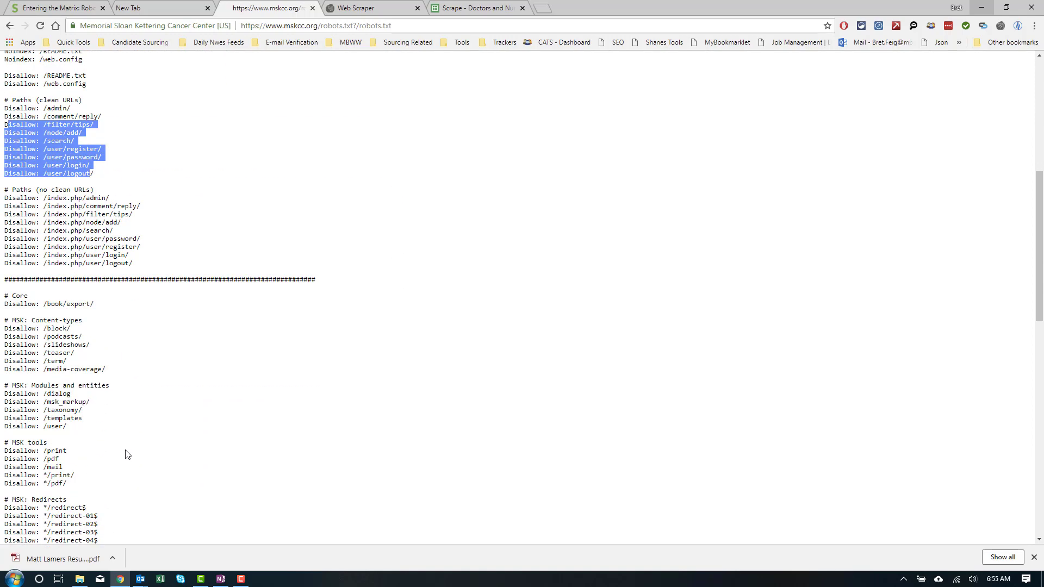
pyautogui.scroll(-3, 126, 454)
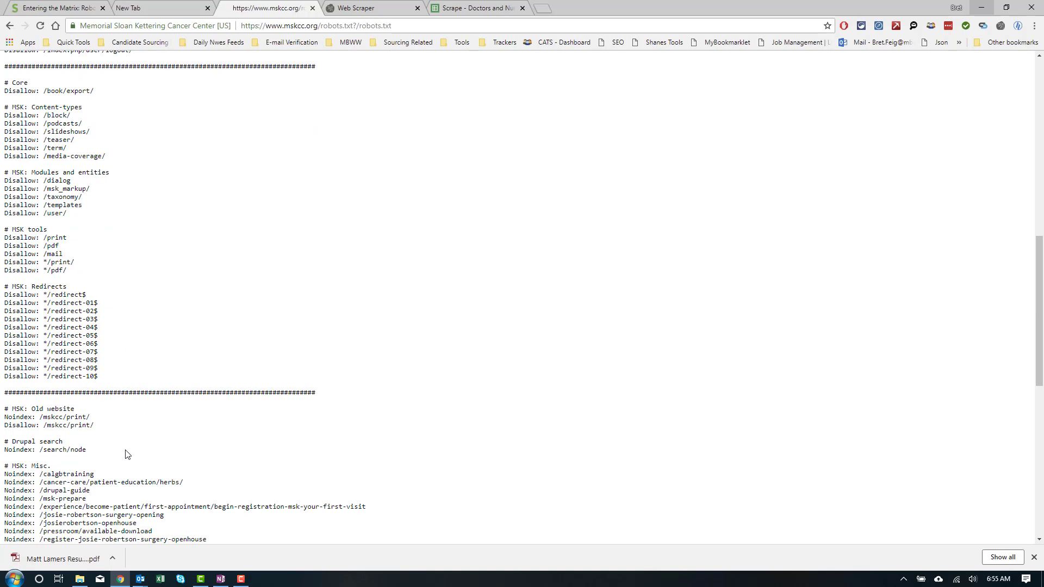
pyautogui.scroll(-10, 126, 454)
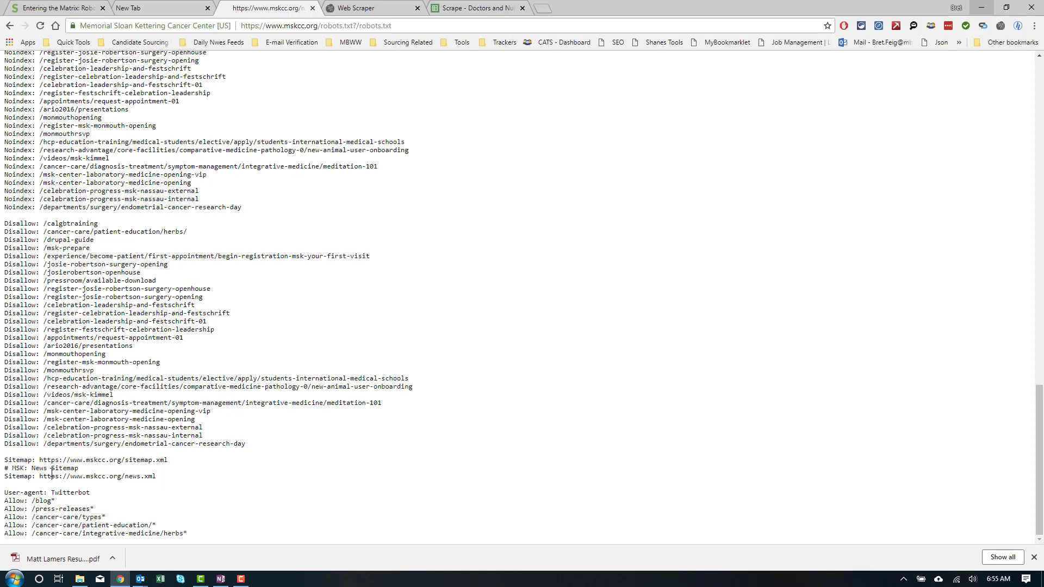
pyautogui.moveTo(4, 460); pyautogui.dragTo(95, 488)
pyautogui.click(101, 503)
pyautogui.moveTo(101, 458); pyautogui.dragTo(41, 460)
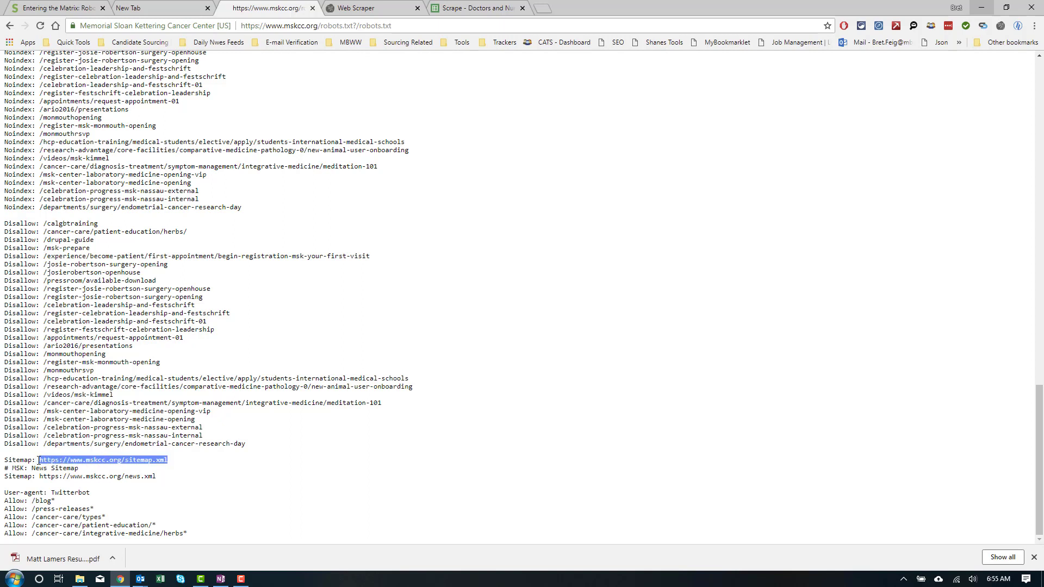
pyautogui.rightClick(39, 460)
pyautogui.click(54, 469)
# Step: Load the pasted sitemap.xml index and open its type=association sitemap
pyautogui.click(413, 20)
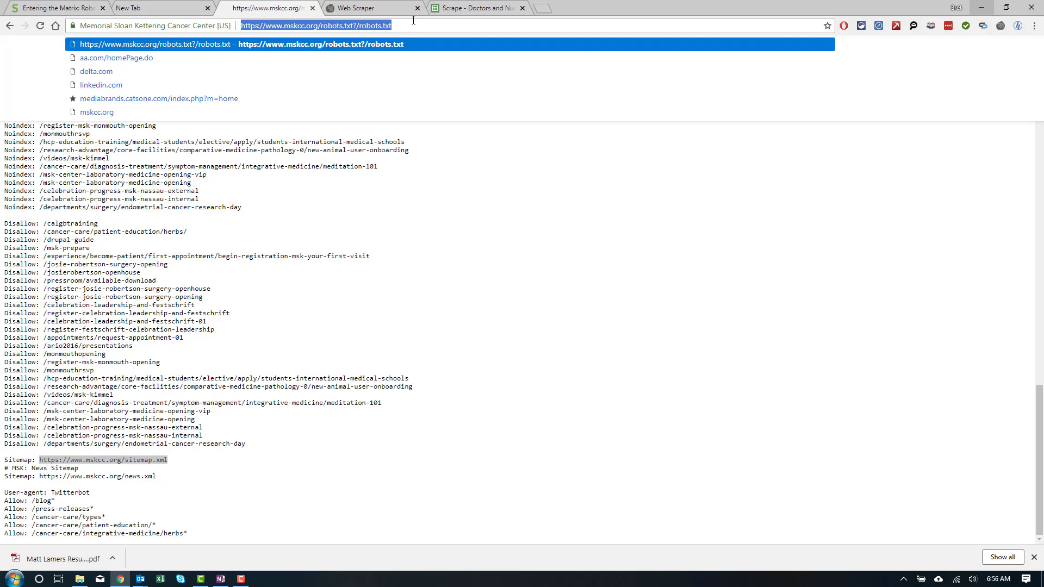
pyautogui.hotkey('ctrl', 'v')
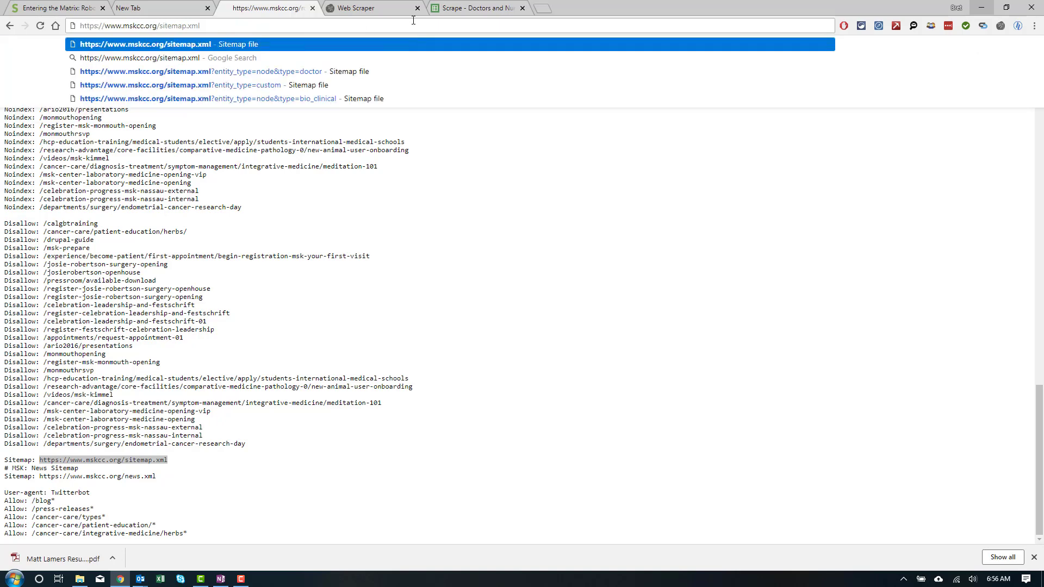
pyautogui.press('Return')
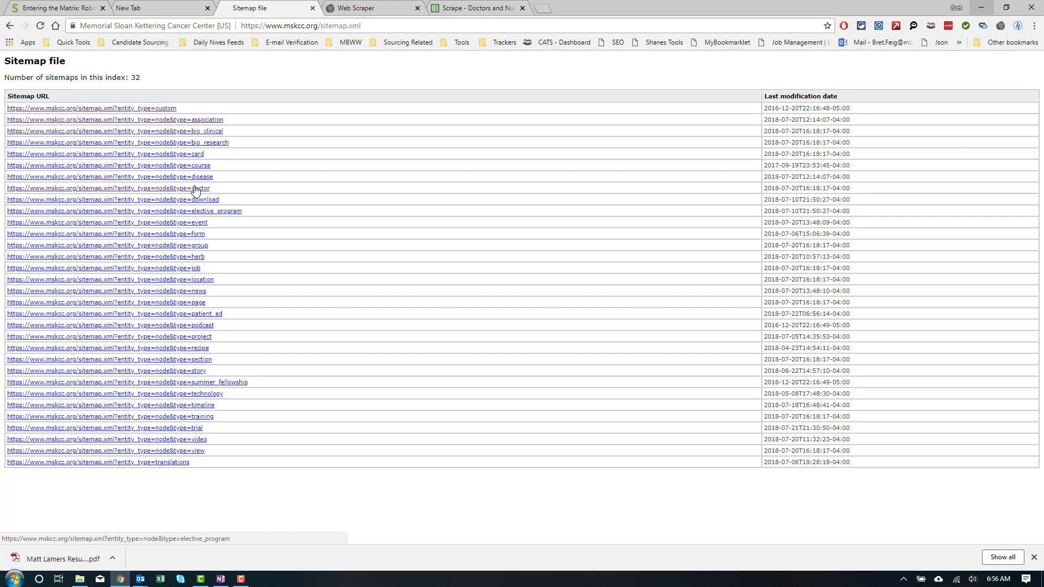
pyautogui.click(209, 122)
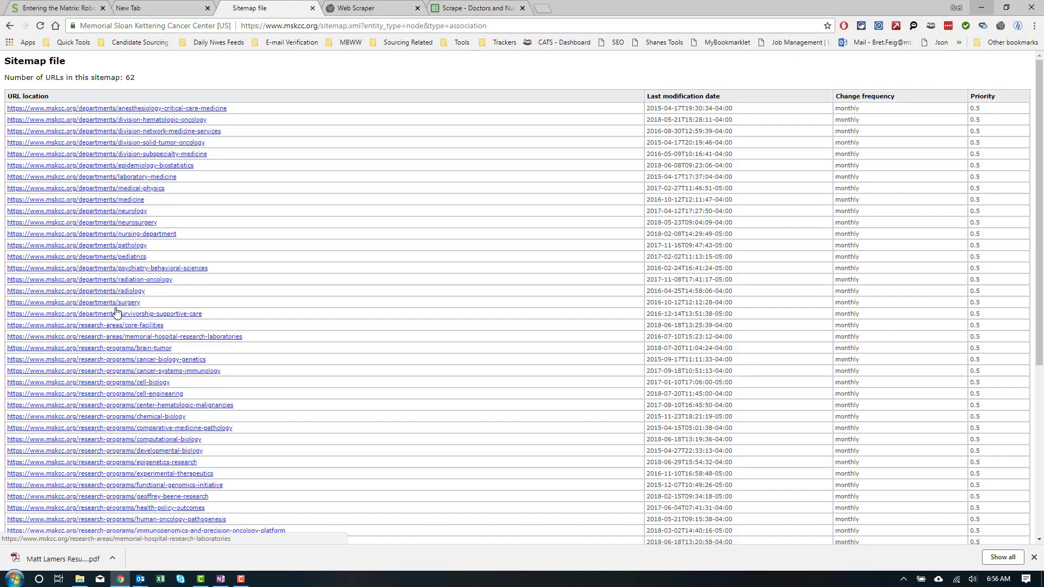
# Step: Browse the Neurology department's expanded faculty list, then go back to the sitemap page
pyautogui.click(117, 215)
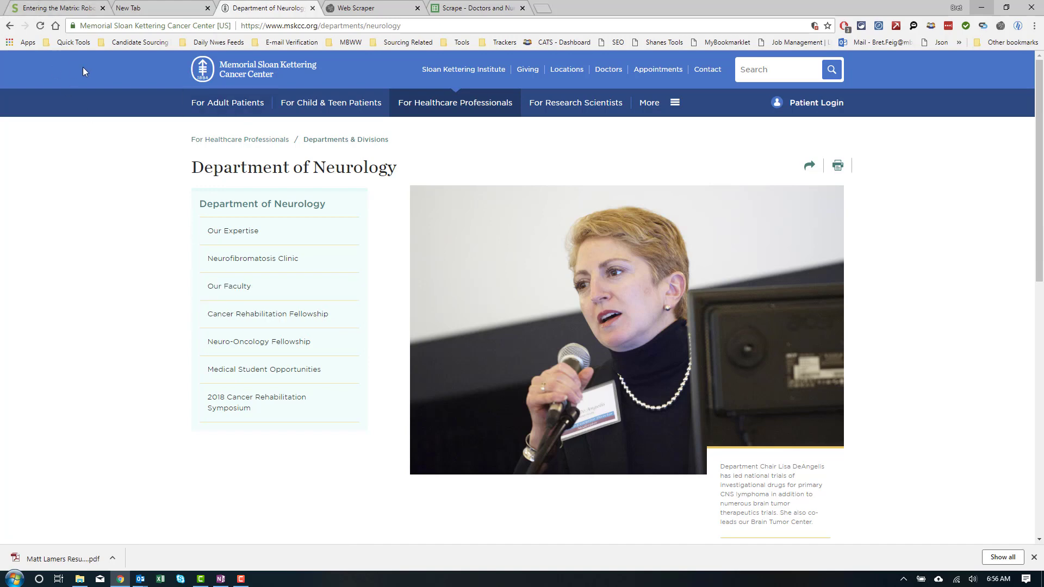
pyautogui.click(208, 289)
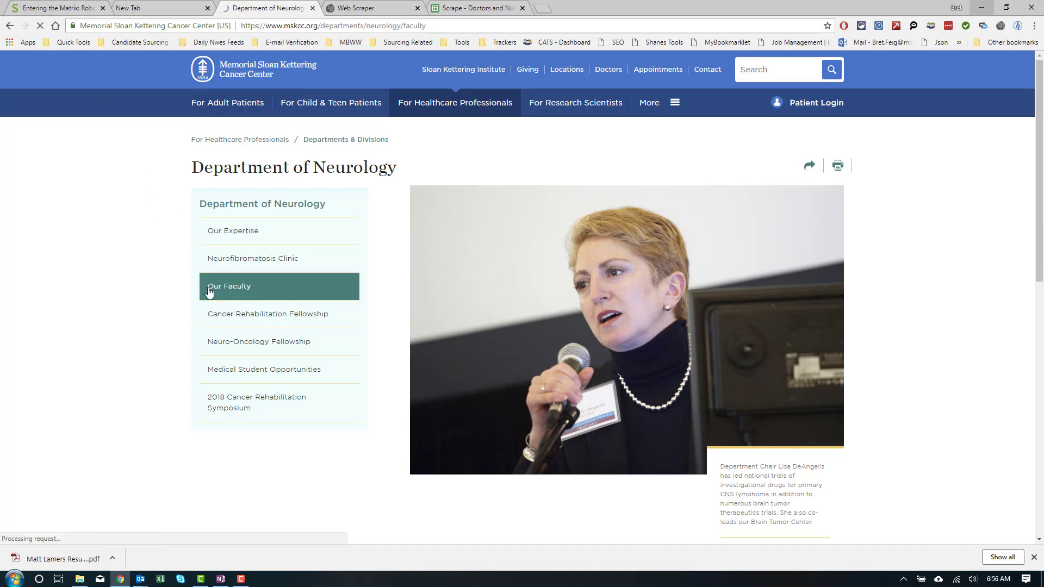
pyautogui.scroll(-1, 235, 332)
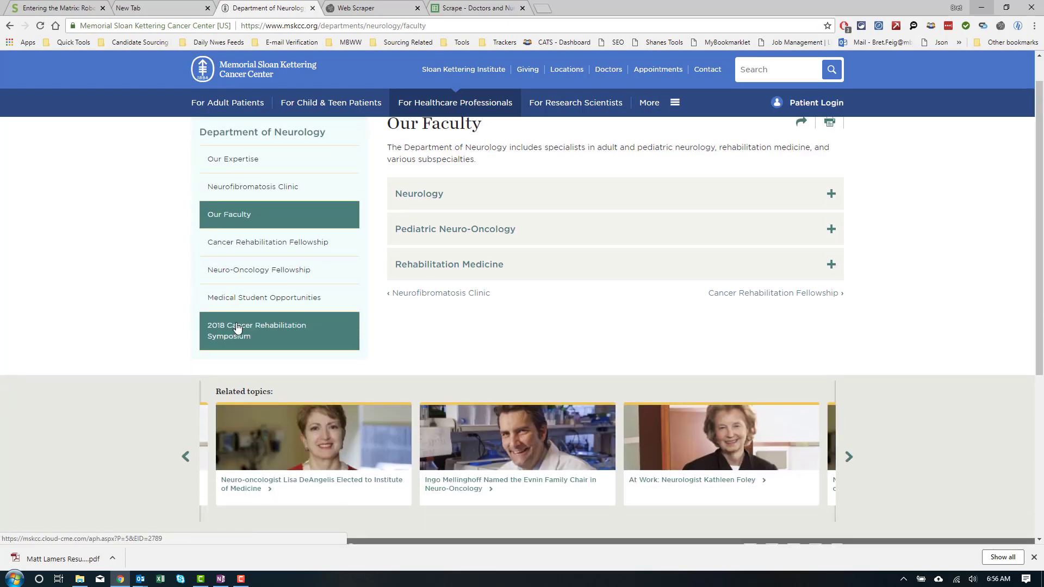
pyautogui.click(526, 194)
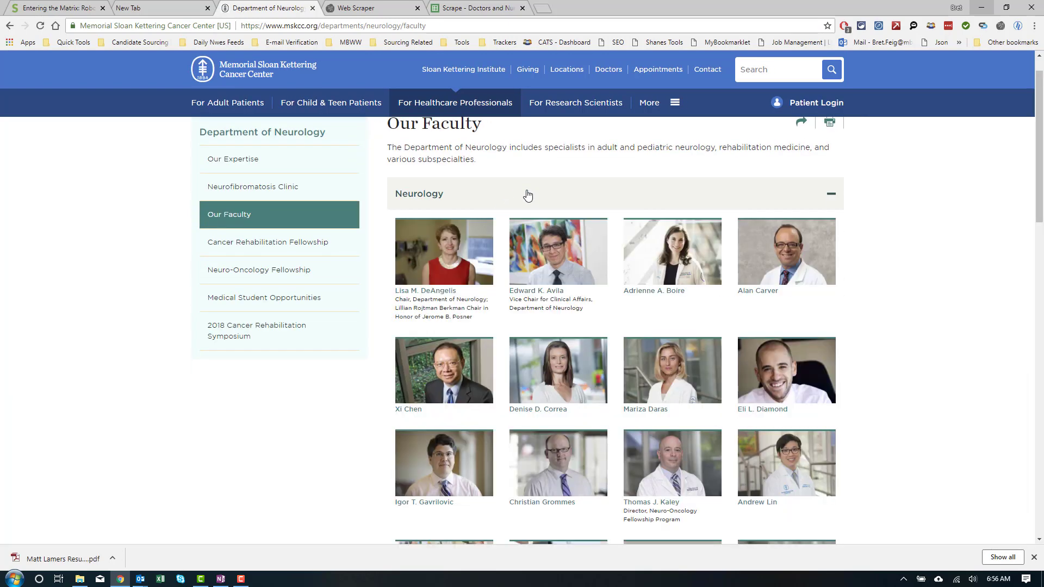
pyautogui.scroll(-3, 456, 285)
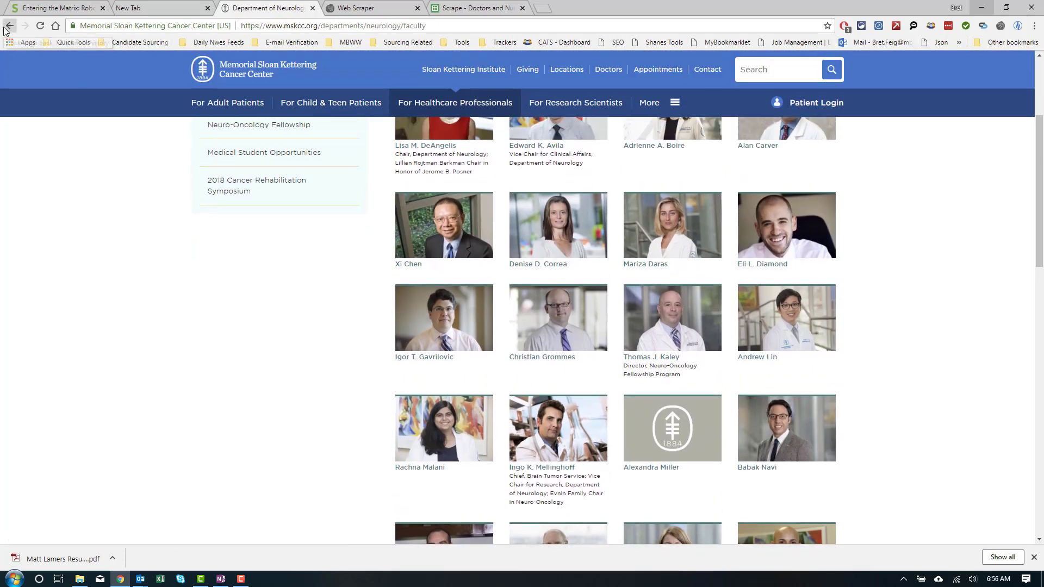
pyautogui.click(5, 26)
pyautogui.click(9, 25)
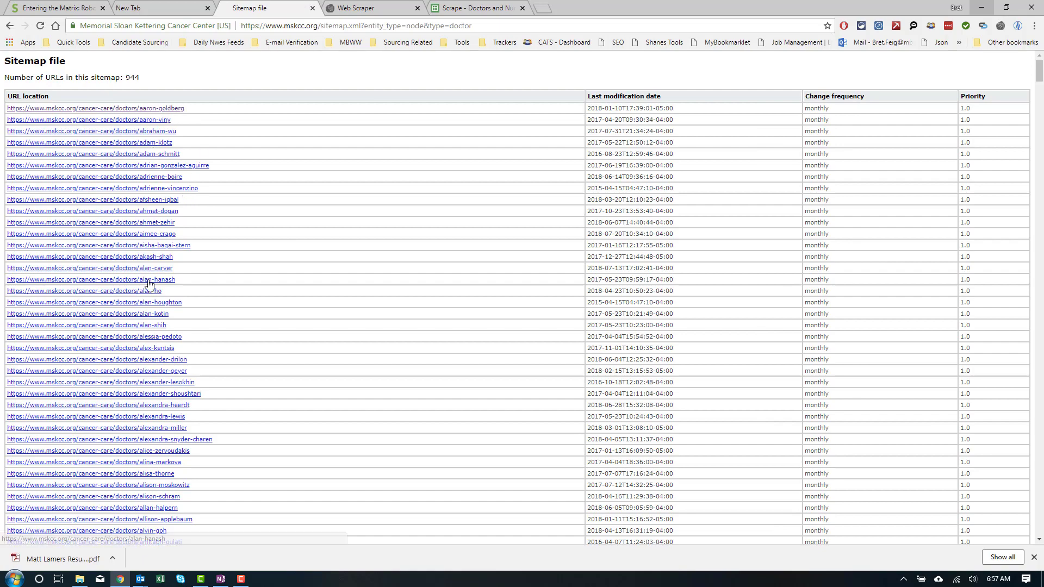
pyautogui.scroll(-3, 149, 284)
pyautogui.scroll(-8, 150, 284)
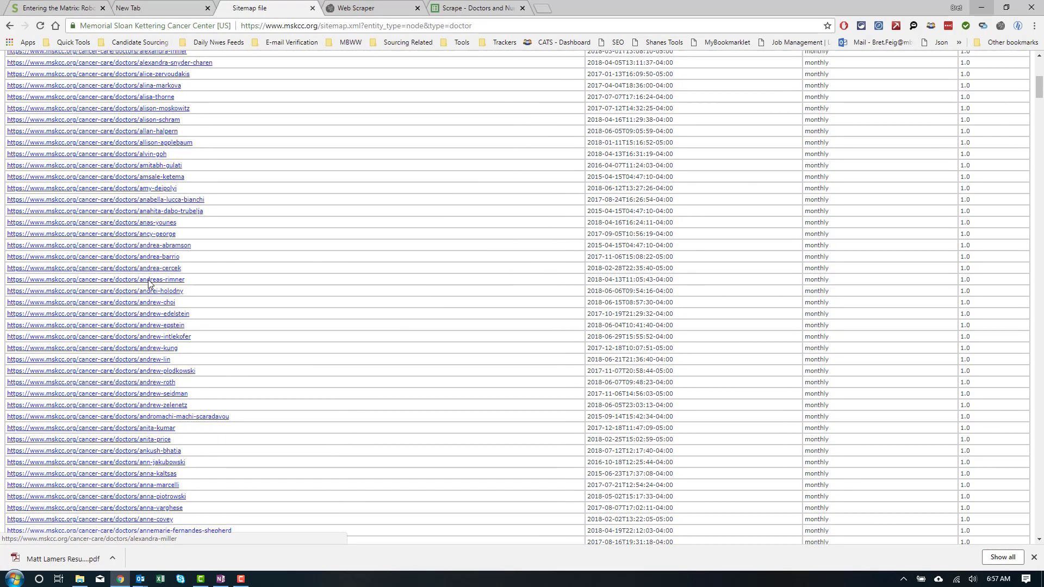
pyautogui.scroll(-4, 149, 284)
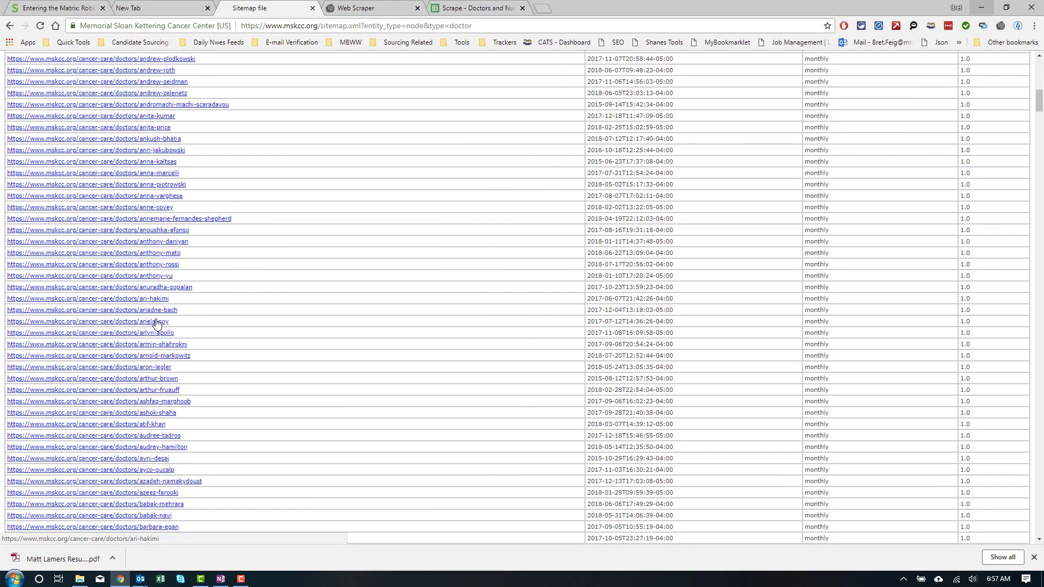
pyautogui.scroll(-5, 168, 280)
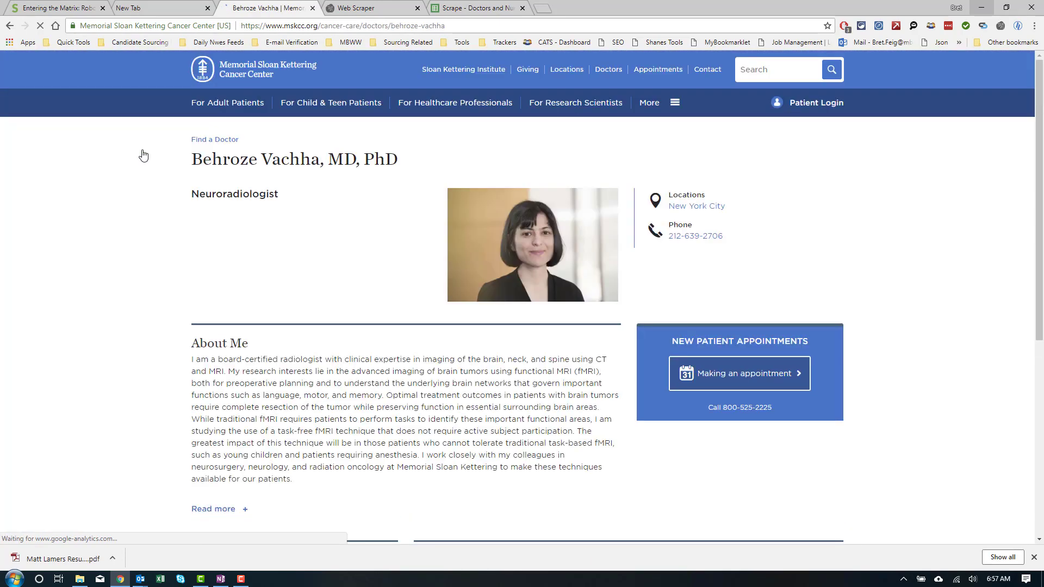
pyautogui.click(10, 25)
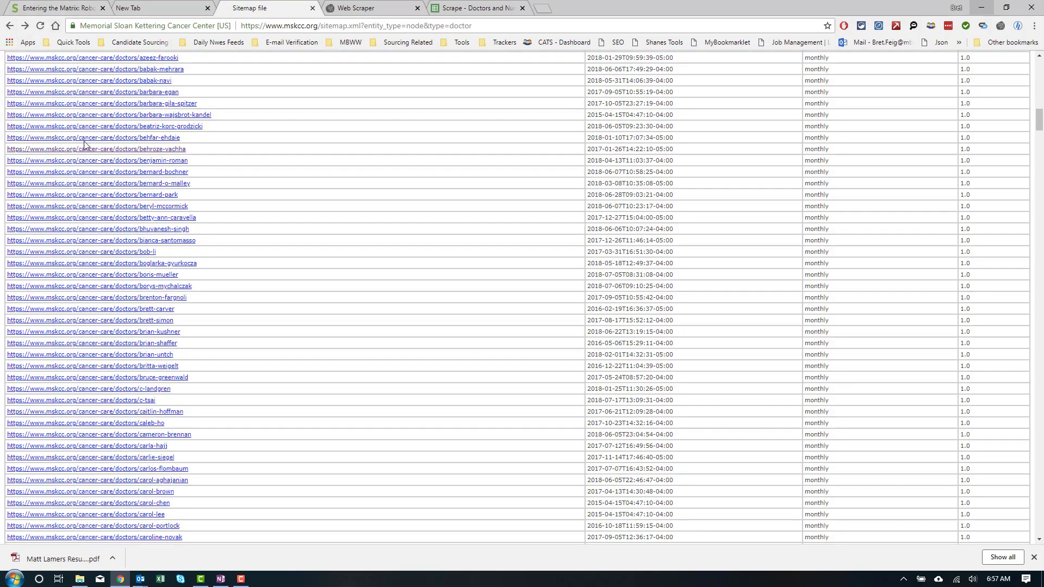
pyautogui.scroll(-12, 120, 338)
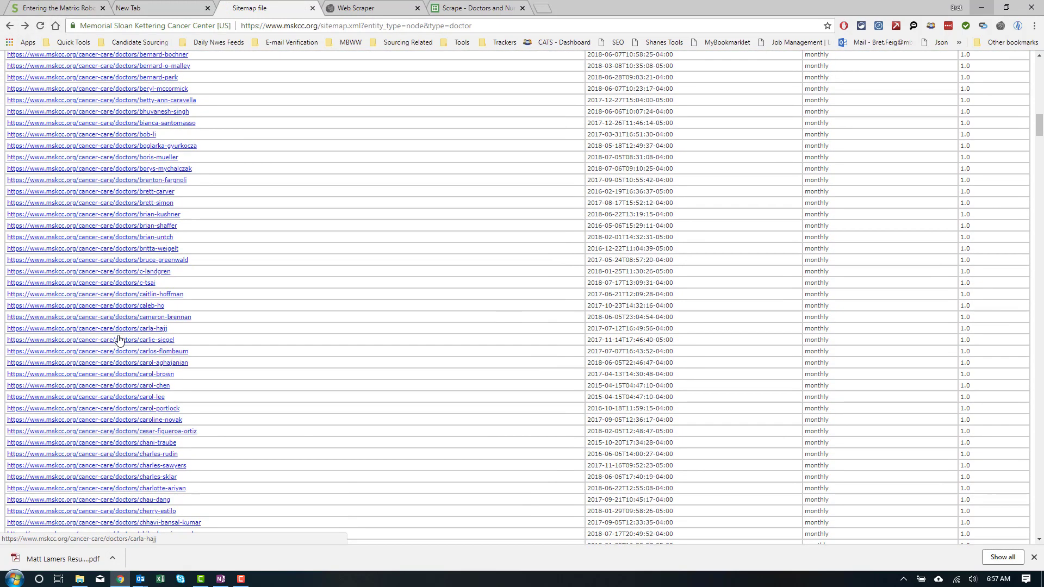
pyautogui.scroll(7, 132, 352)
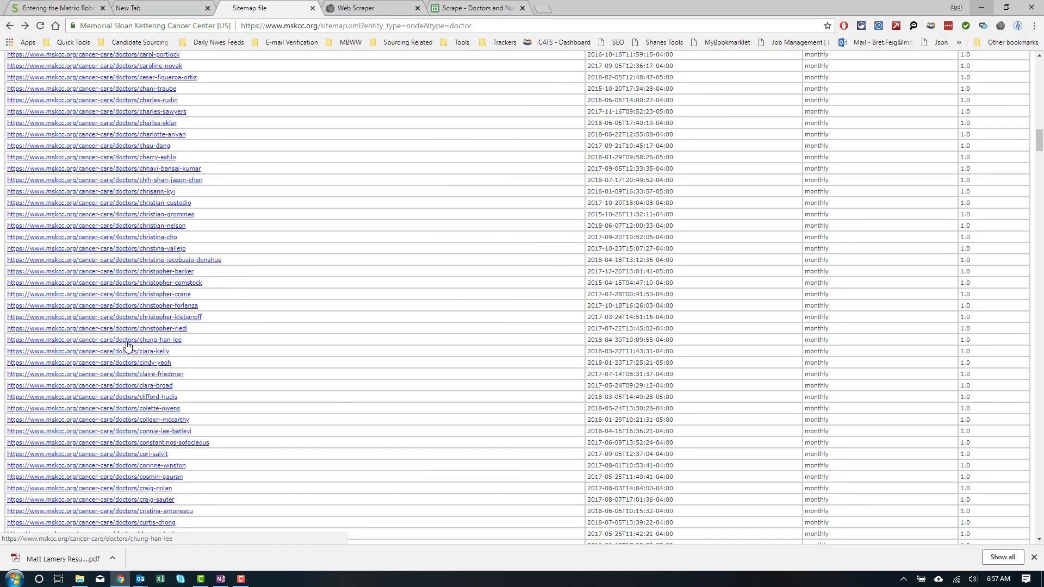
pyautogui.scroll(3, 127, 344)
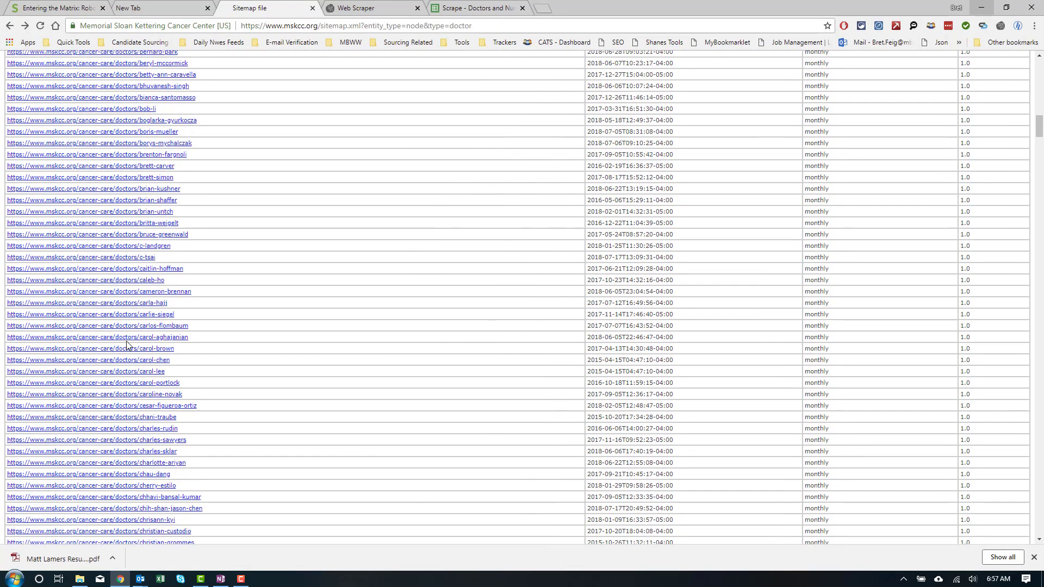
pyautogui.scroll(3, 127, 346)
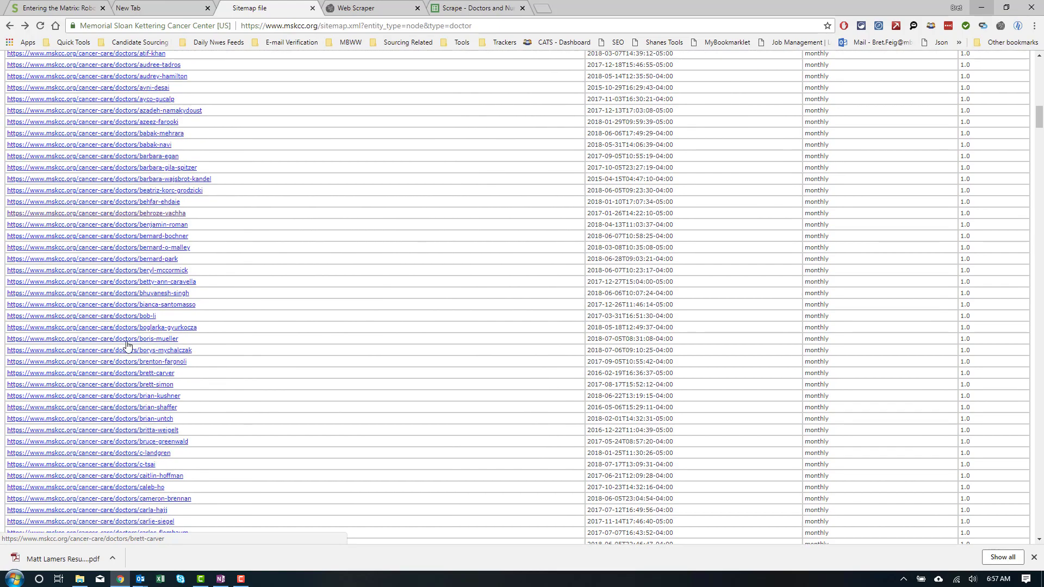
pyautogui.scroll(4, 127, 346)
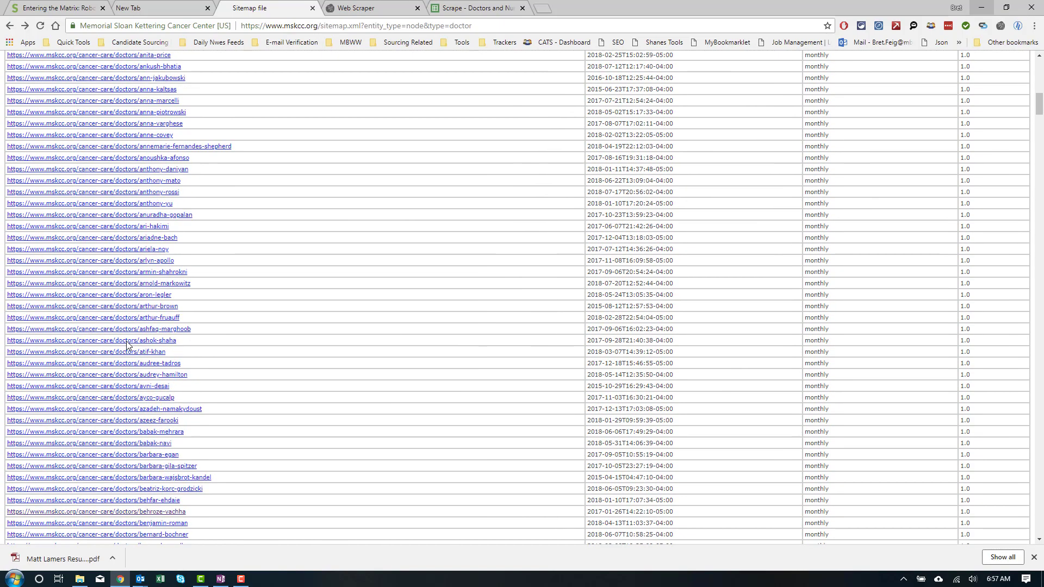
pyautogui.scroll(3, 127, 346)
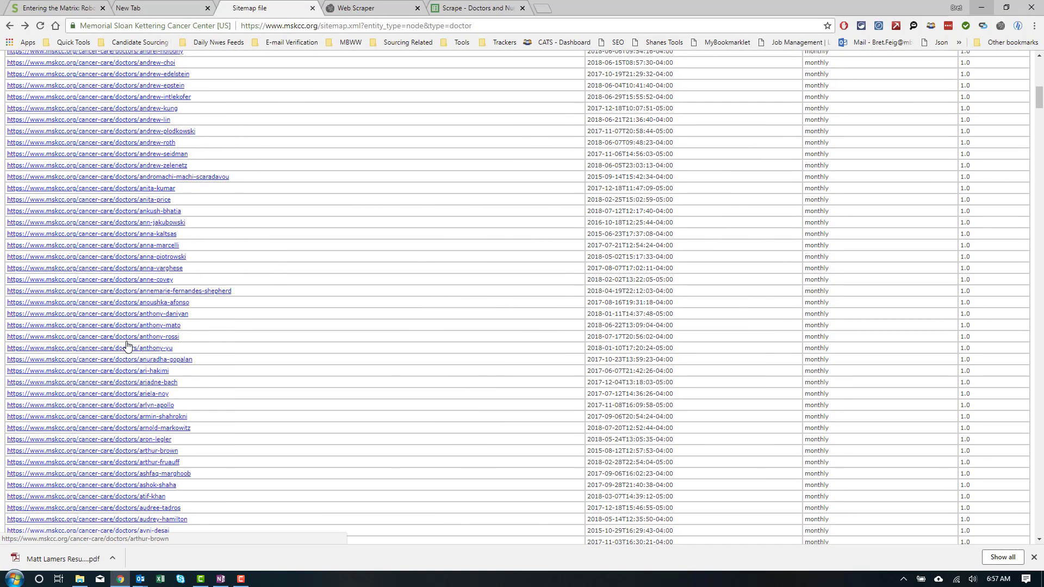
pyautogui.scroll(7, 127, 345)
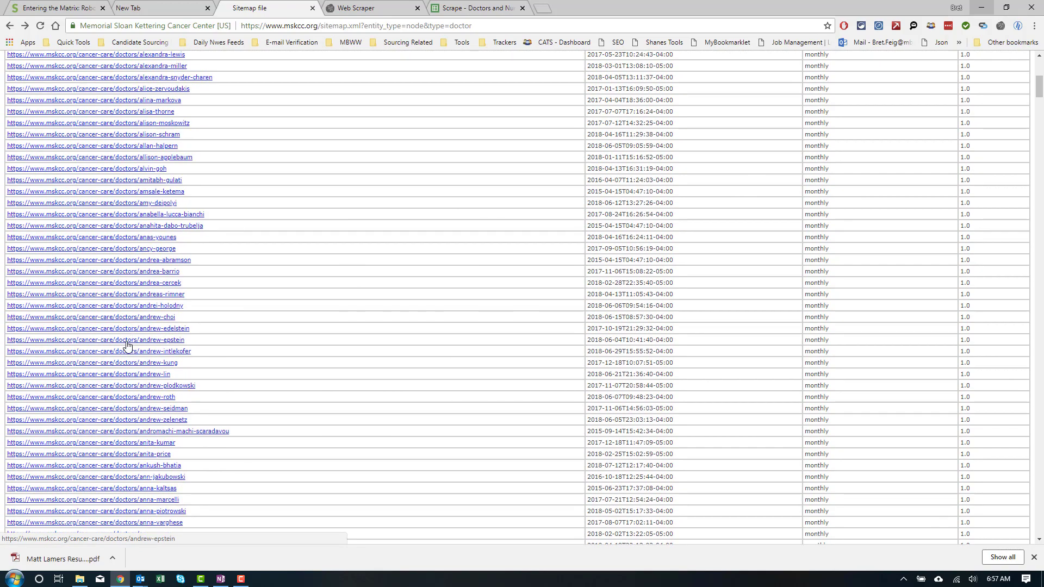
pyautogui.scroll(2, 126, 346)
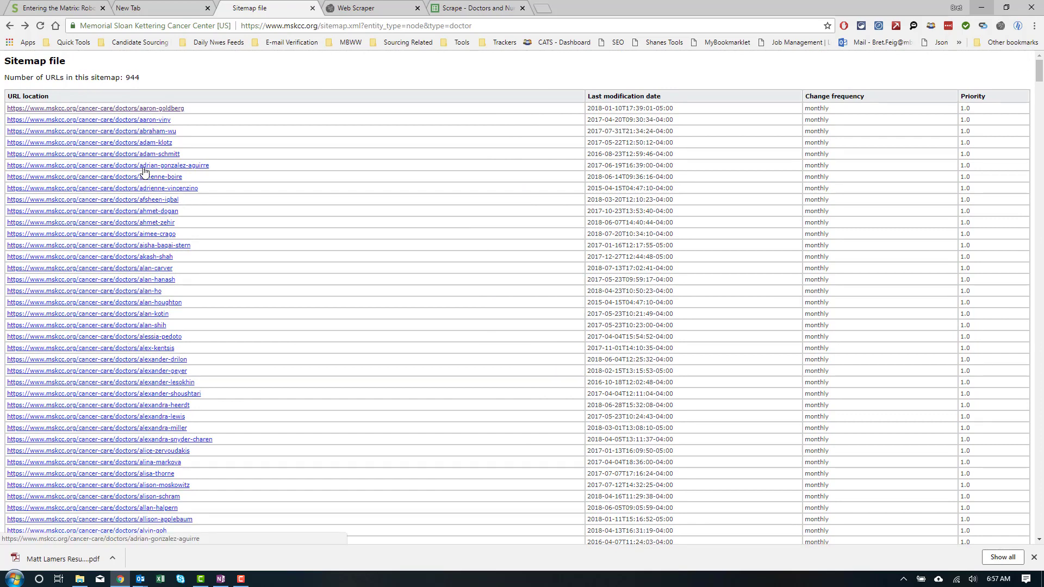
# Step: Open the Web Scraper DevTools panel and enlarge it to list saved sitemaps like amazon
pyautogui.rightClick(276, 189)
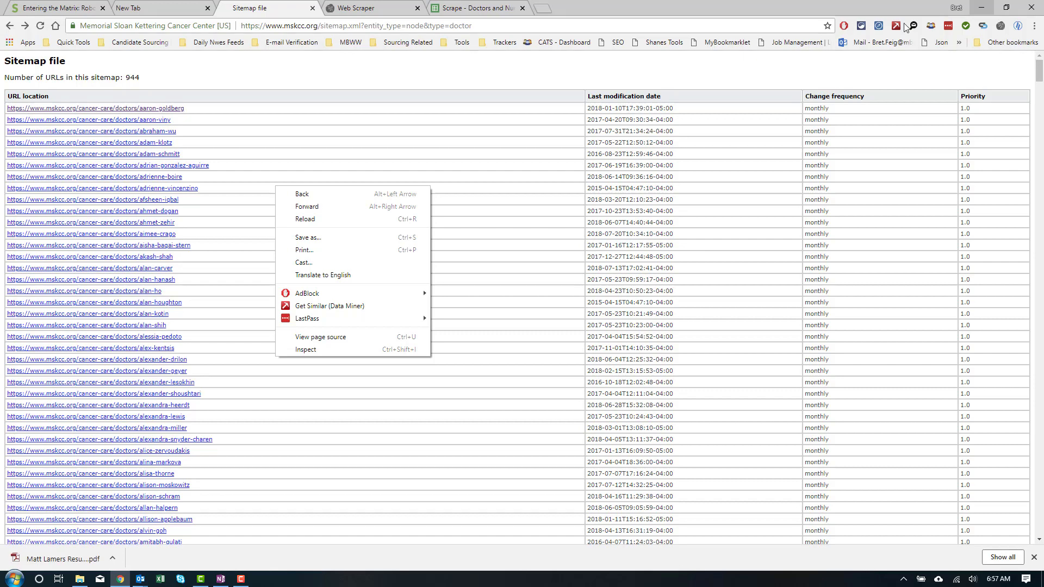
pyautogui.click(1001, 27)
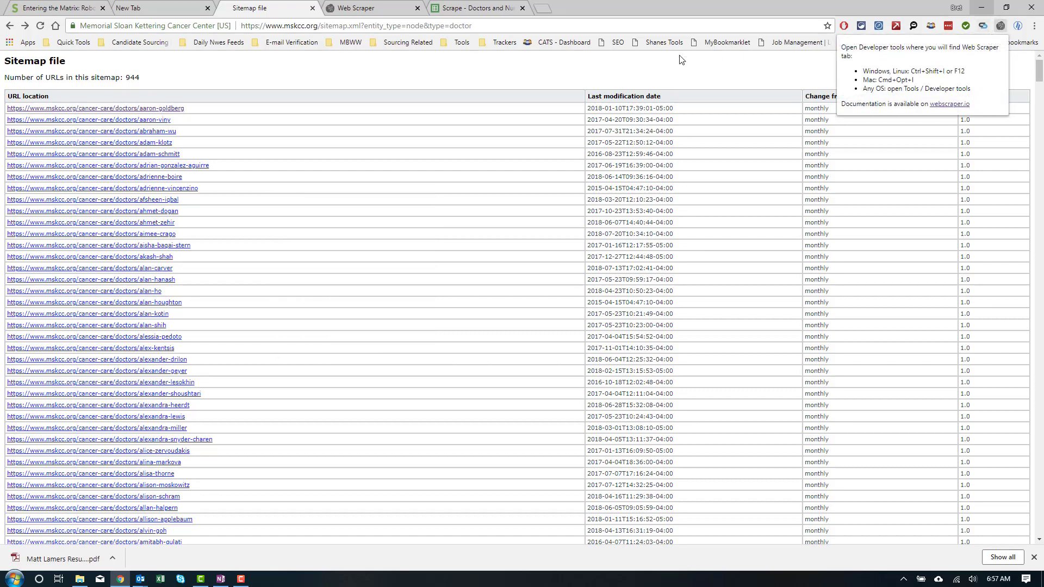
pyautogui.rightClick(352, 161)
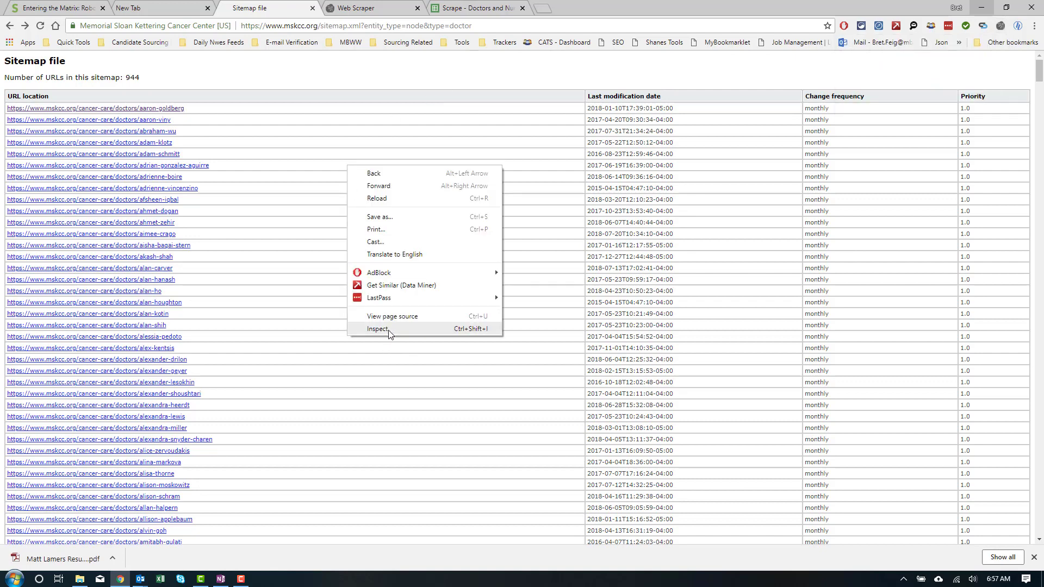
pyautogui.click(388, 330)
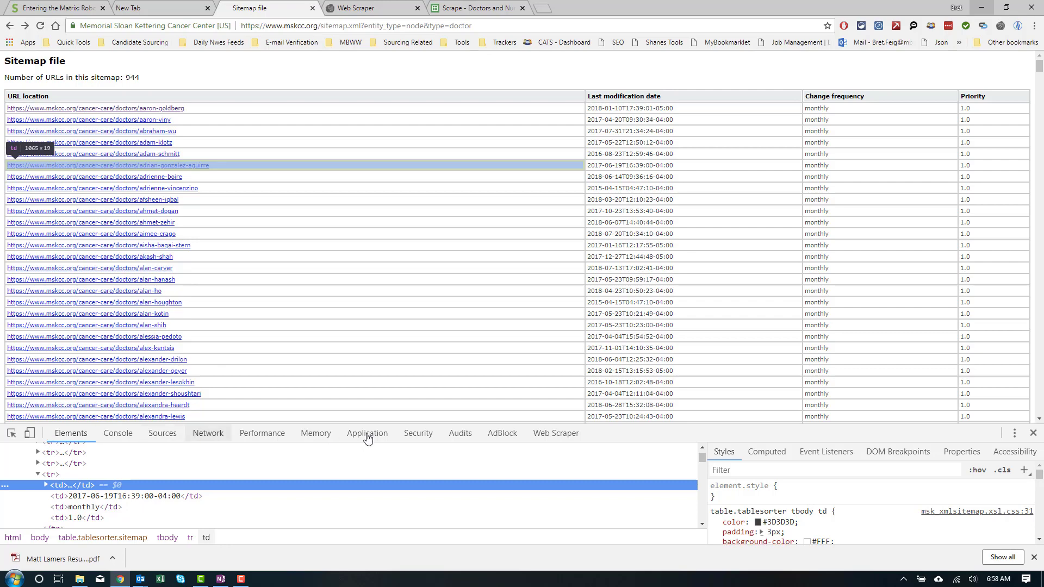
pyautogui.click(557, 435)
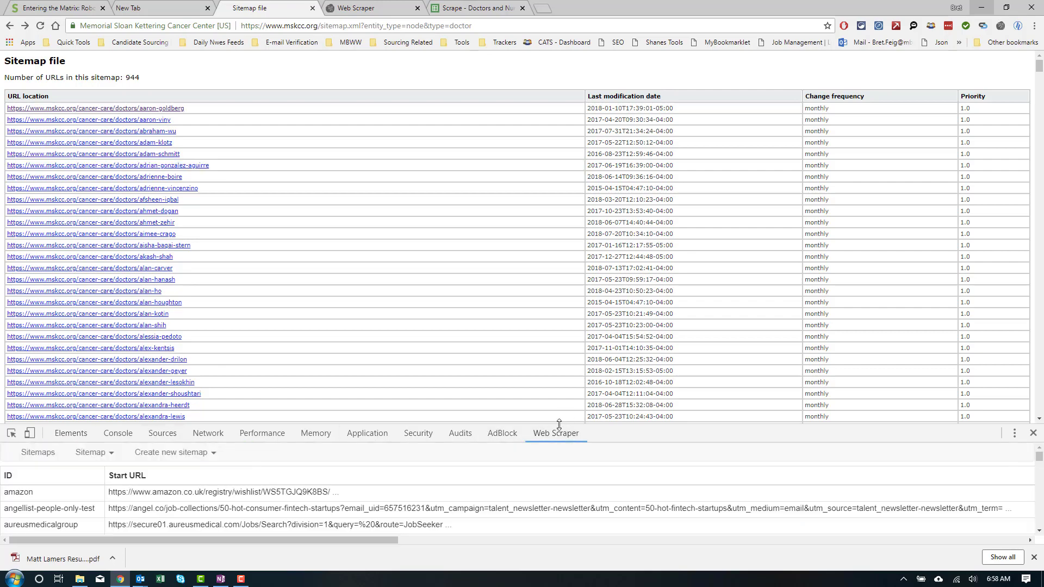
pyautogui.moveTo(559, 424); pyautogui.dragTo(568, 311)
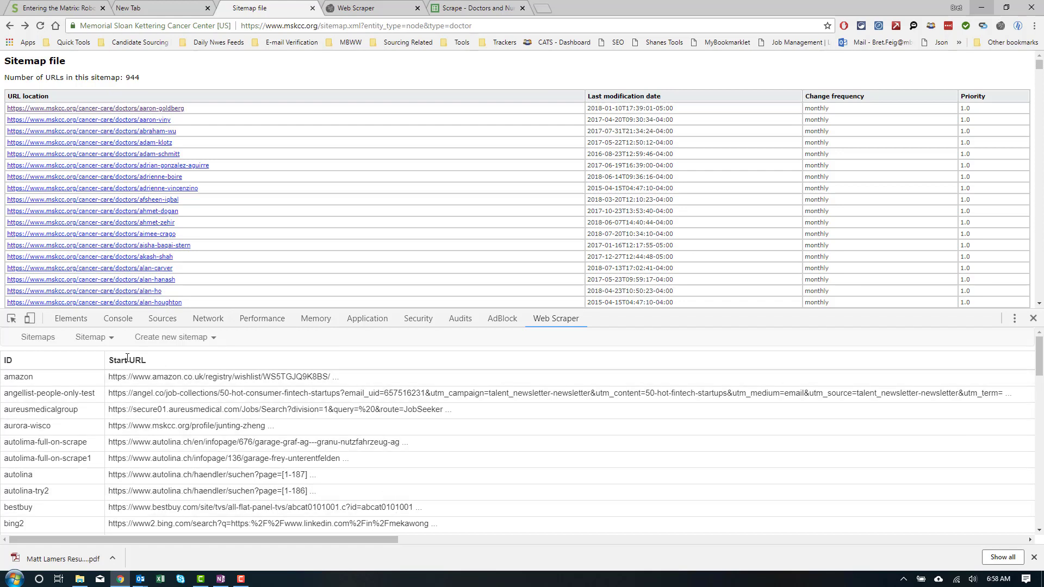
# Step: Create sitemap 'test-scrape' with the mskcc.org doctor sitemap address as its start URL
pyautogui.click(168, 340)
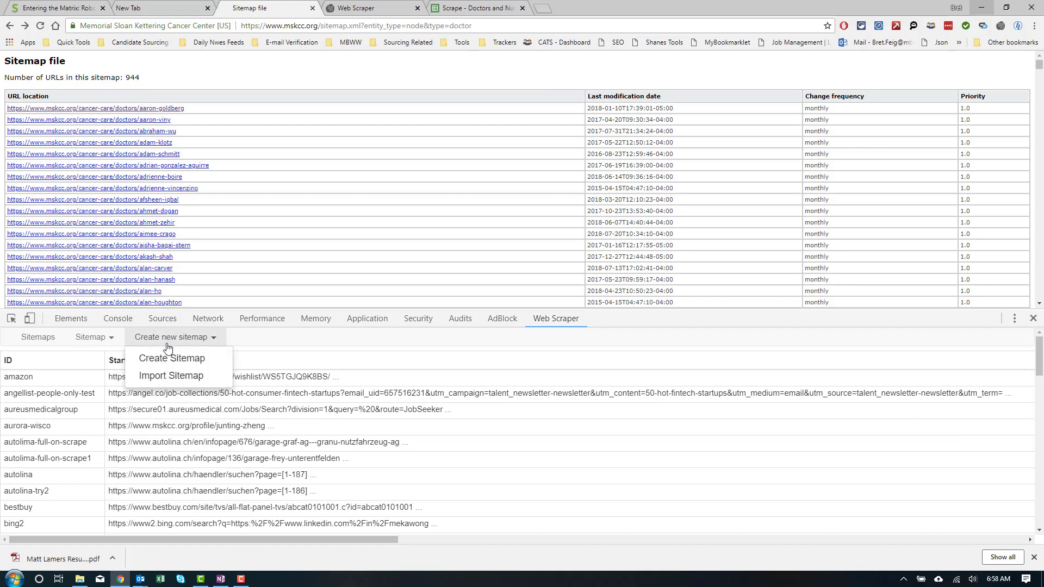
pyautogui.click(170, 358)
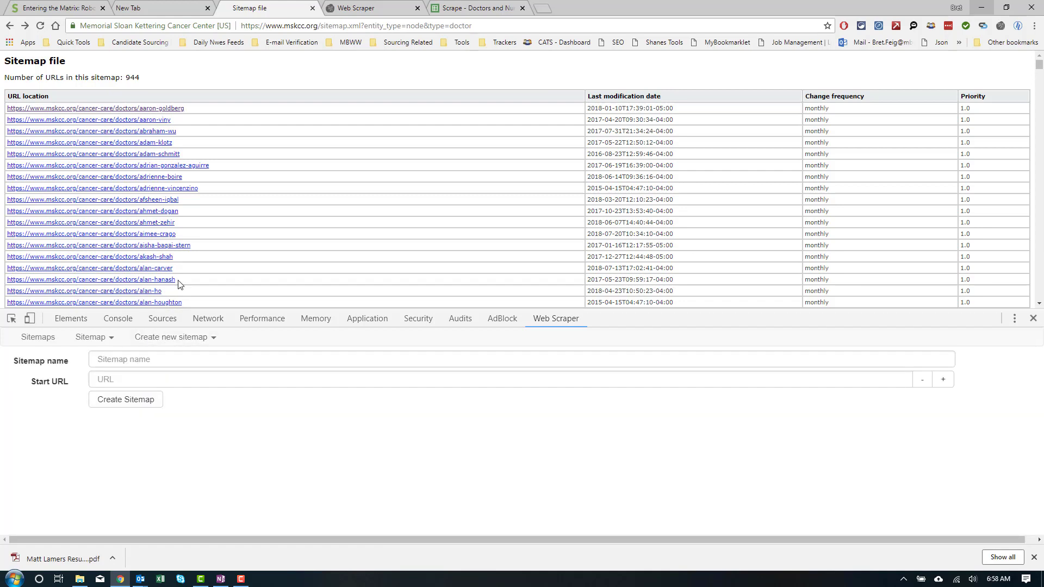
pyautogui.click(477, 26)
pyautogui.hotkey('ctrl', 'c')
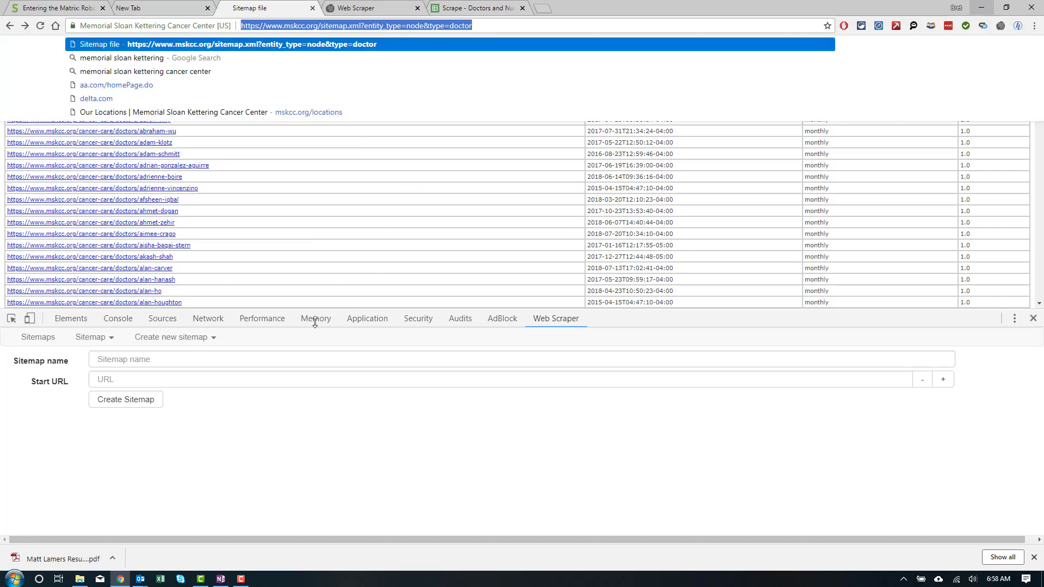
pyautogui.click(213, 379)
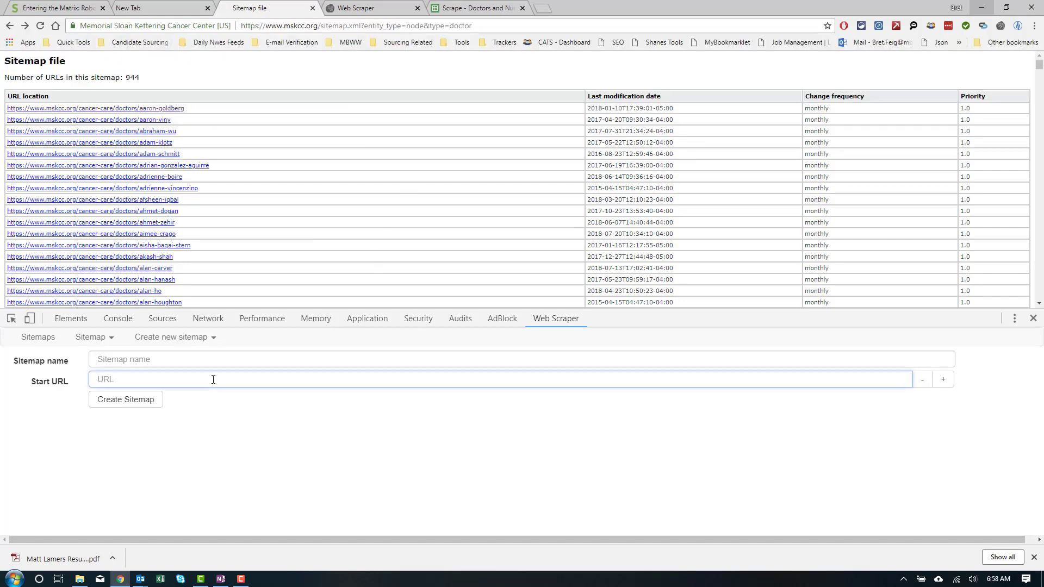
pyautogui.hotkey('ctrl', 'v')
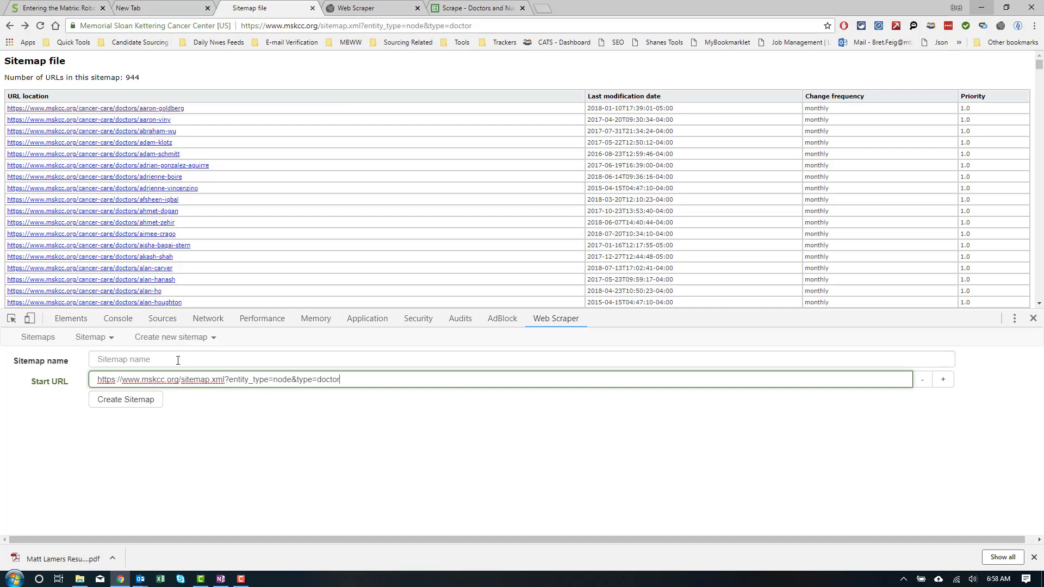
pyautogui.click(166, 361)
pyautogui.write('test-scrape')
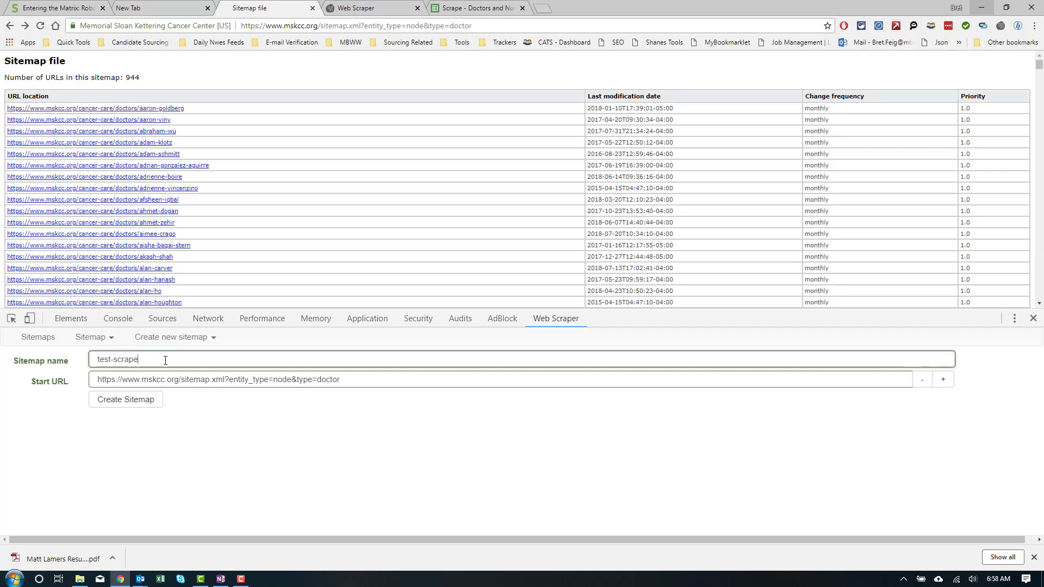
pyautogui.click(130, 400)
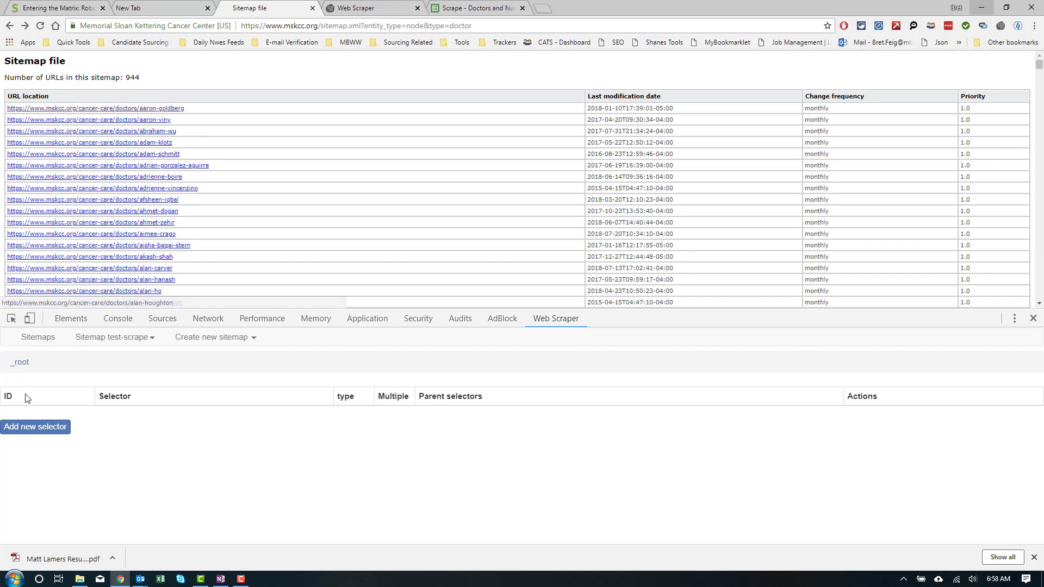
# Step: Add a Link-type selector with id 'link' and Multiple ticked, then start picking elements
pyautogui.click(27, 430)
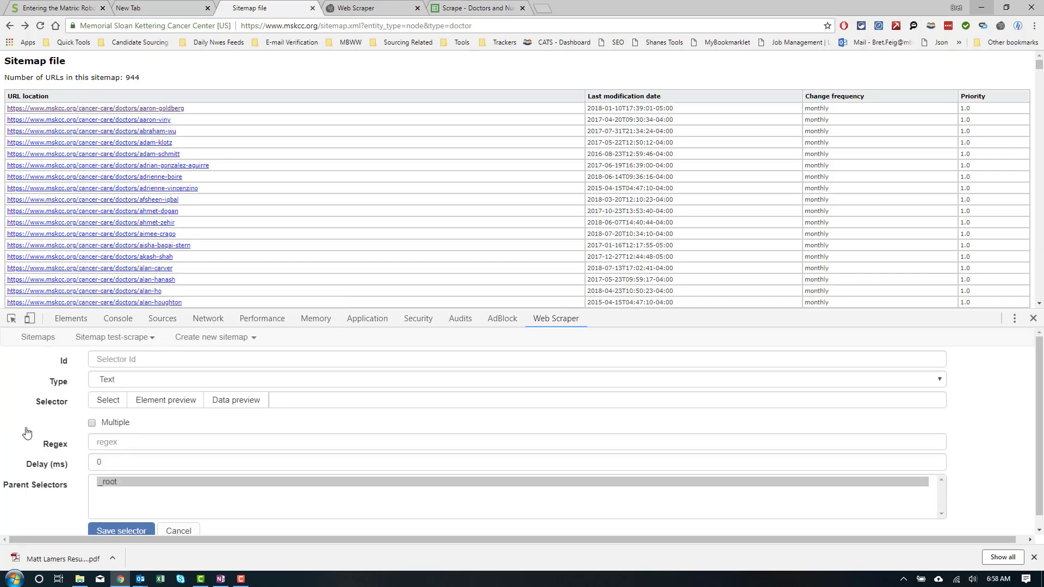
pyautogui.click(112, 380)
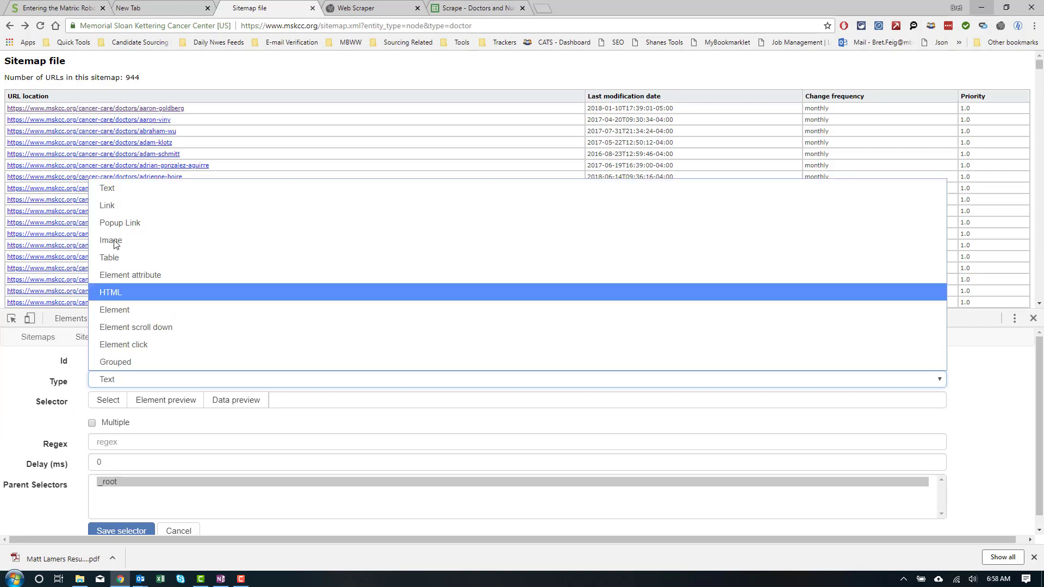
pyautogui.click(112, 209)
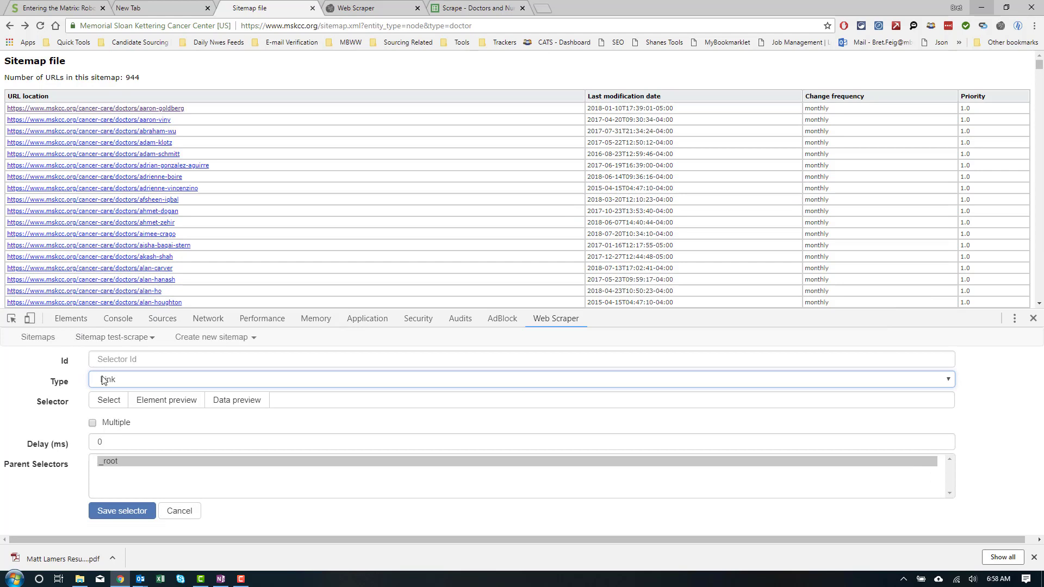
pyautogui.click(93, 423)
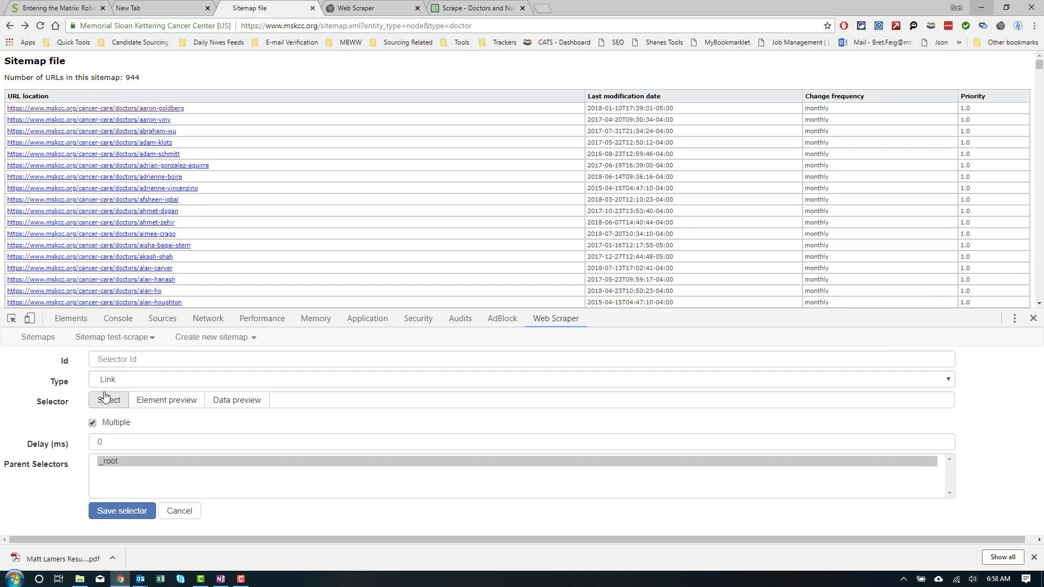
pyautogui.click(118, 362)
pyautogui.write('link')
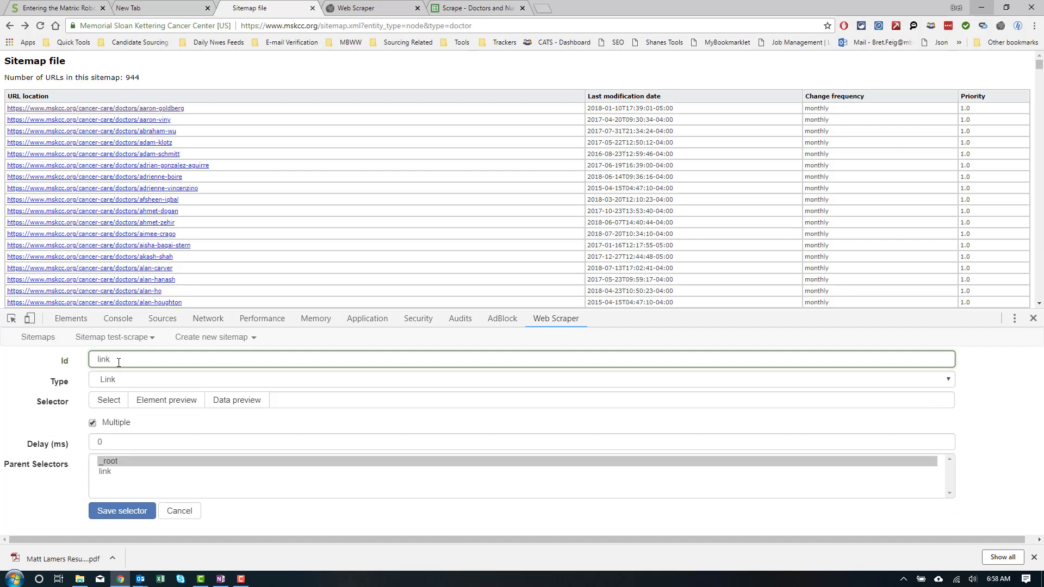
pyautogui.click(108, 405)
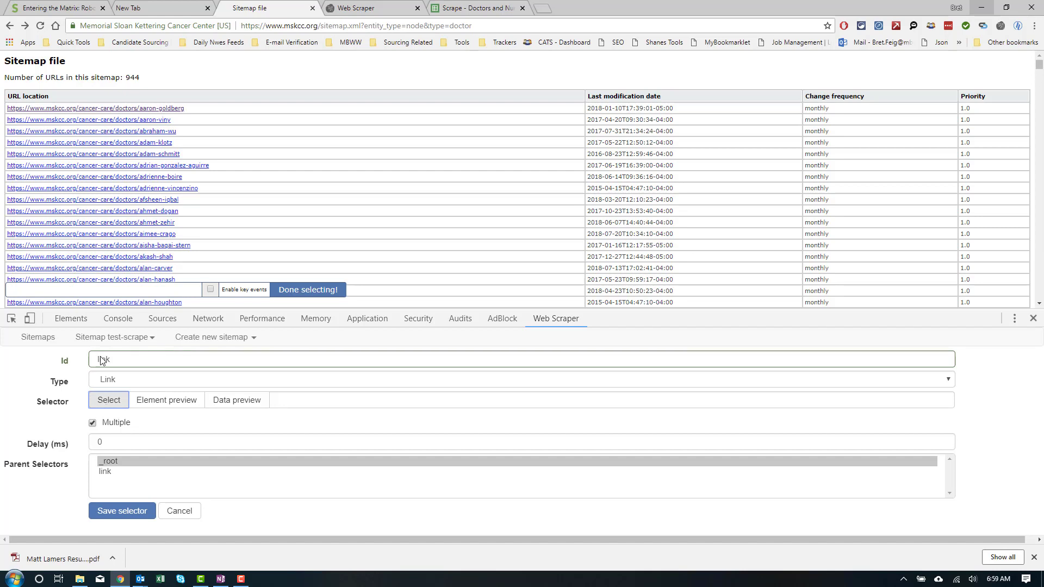
# Step: Pick two doctor links so the link selector matches every doctor URL with 'a'
pyautogui.click(82, 110)
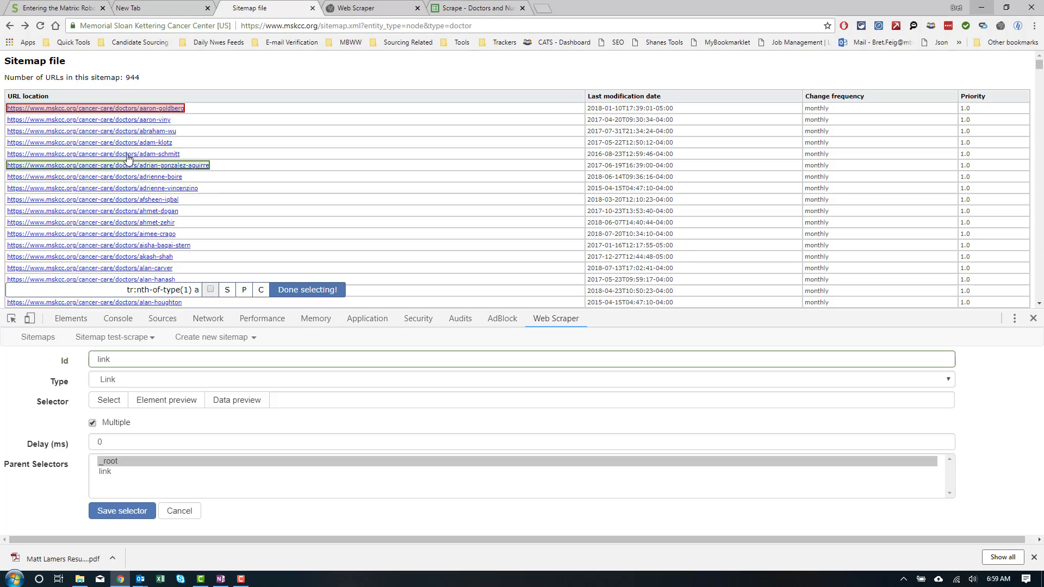
pyautogui.click(125, 121)
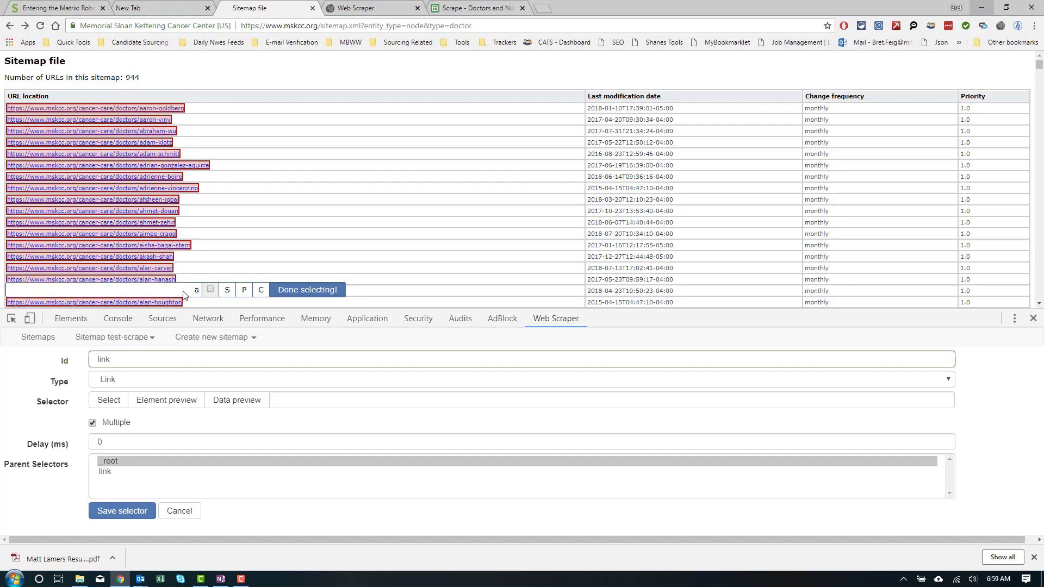
pyautogui.click(291, 297)
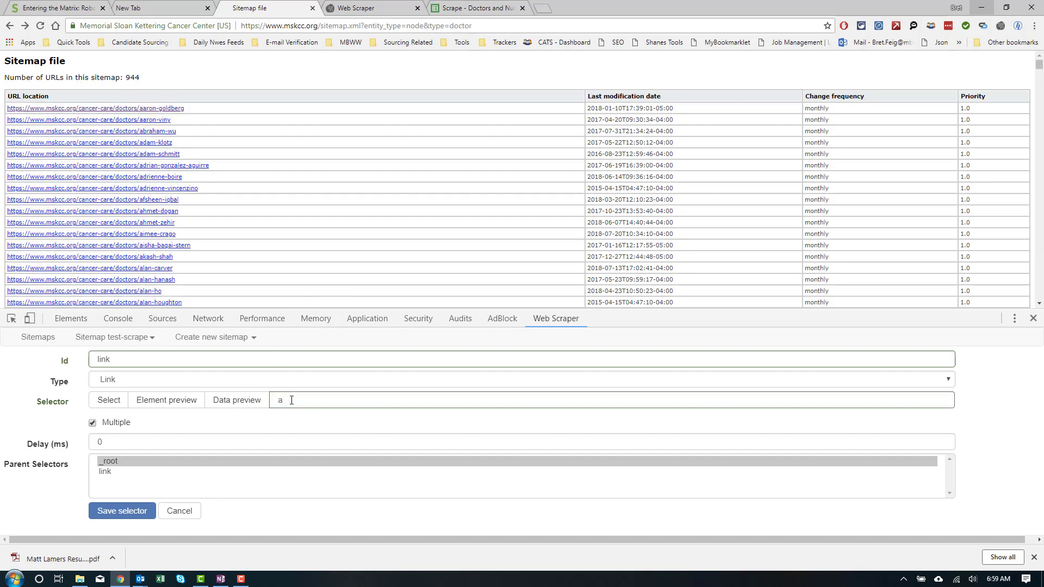
# Step: Highlight the matched links, then preview the extracted doctor profile URLs and hrefs
pyautogui.click(177, 403)
pyautogui.scroll(-7, 263, 175)
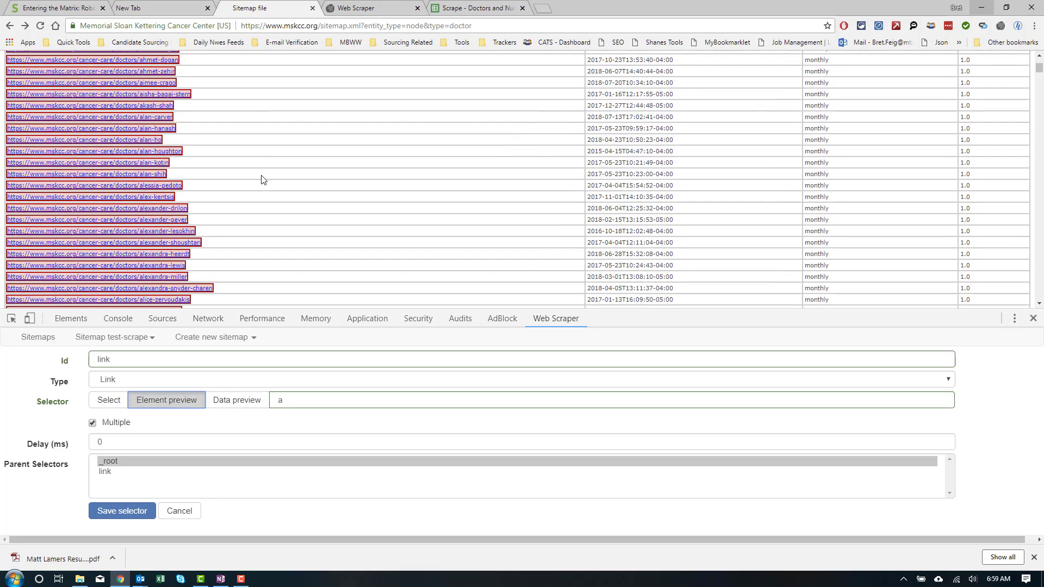
pyautogui.scroll(-10, 265, 203)
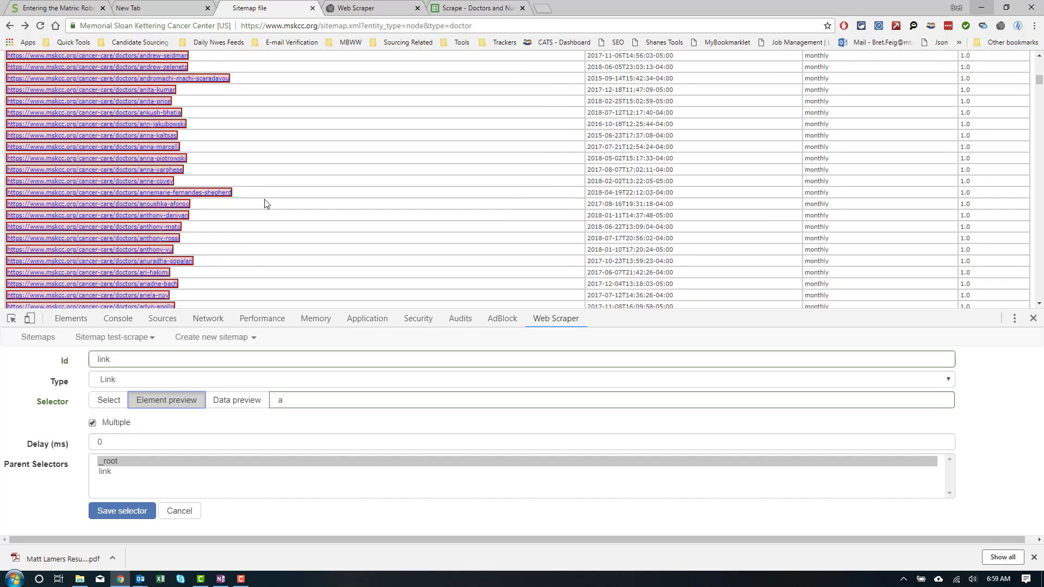
pyautogui.scroll(-6, 233, 269)
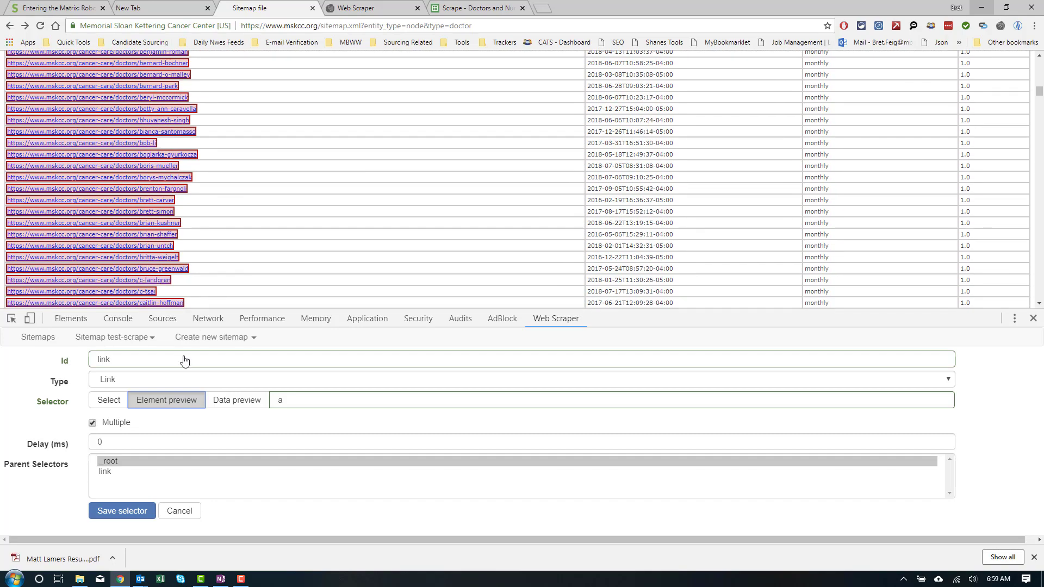
pyautogui.click(167, 401)
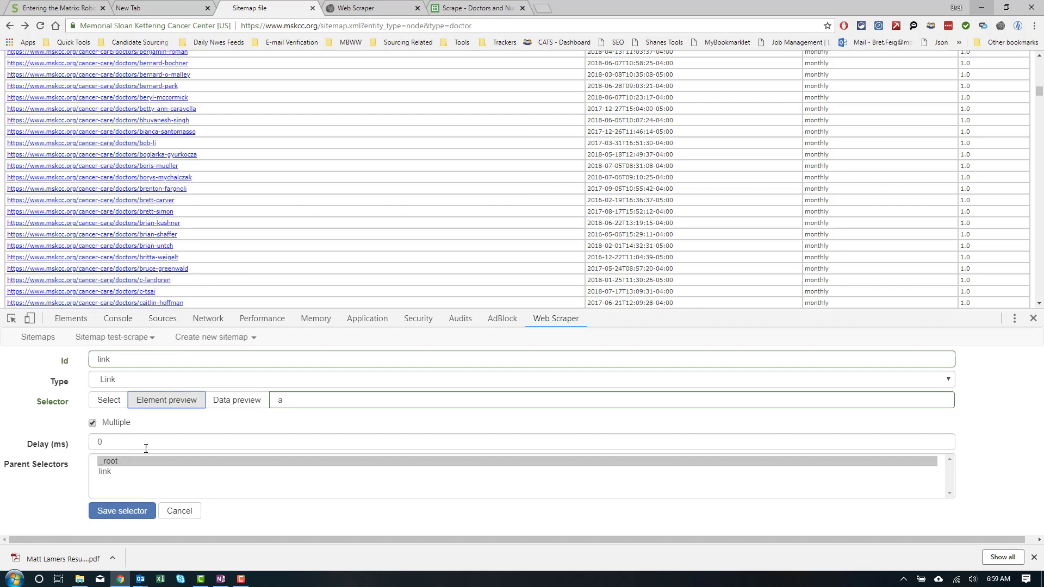
pyautogui.click(237, 401)
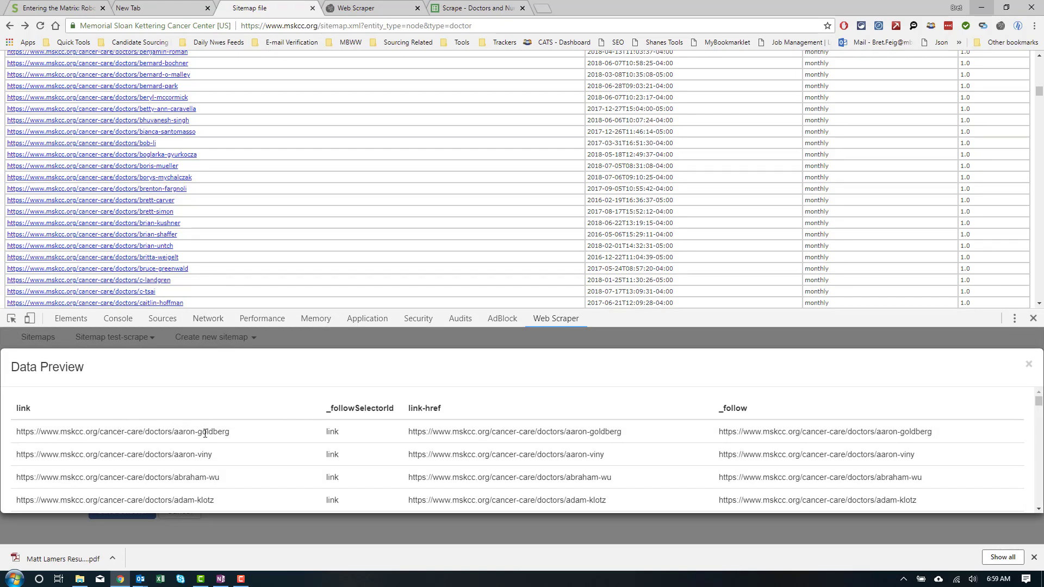
# Step: Save the link selector to test-scrape and enter the empty _root / link level
pyautogui.moveTo(460, 435); pyautogui.dragTo(631, 430)
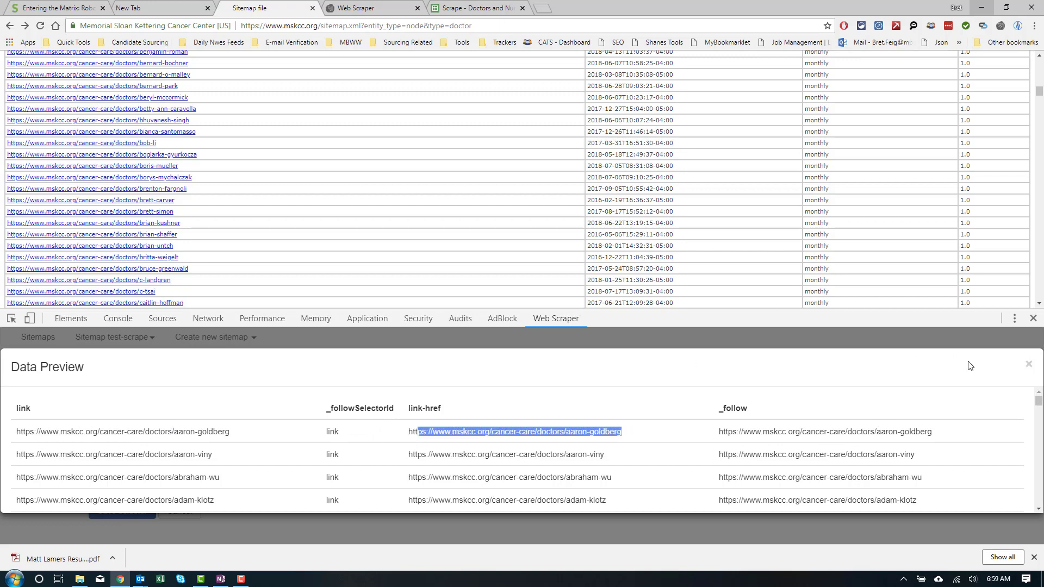
pyautogui.click(1028, 365)
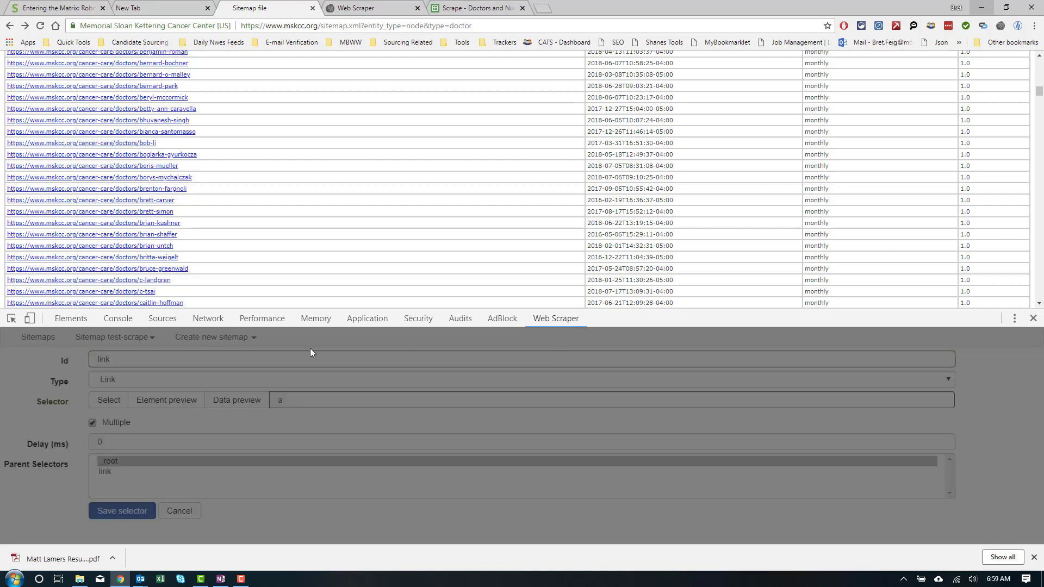
pyautogui.click(92, 511)
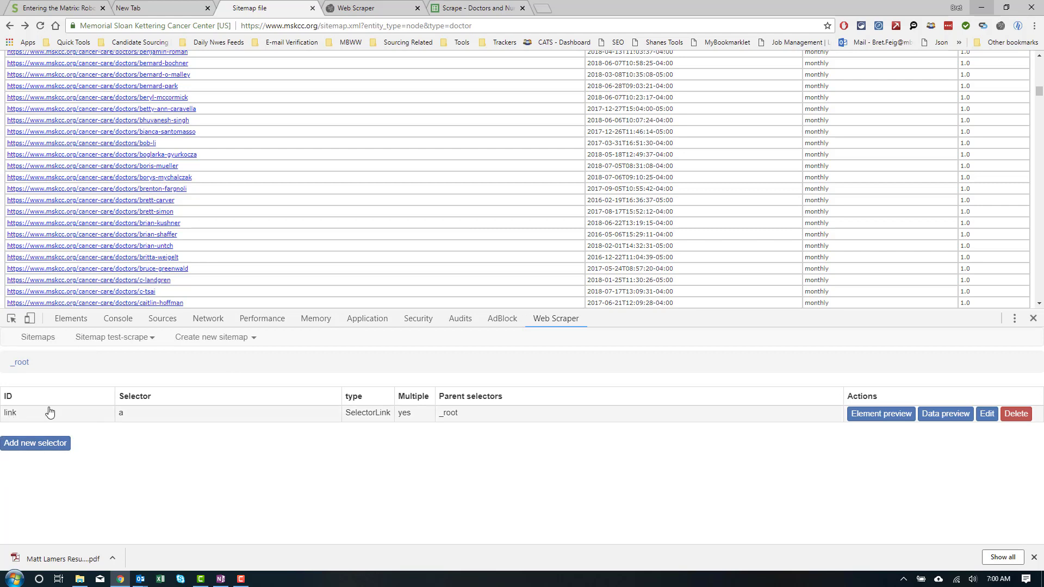
pyautogui.click(14, 416)
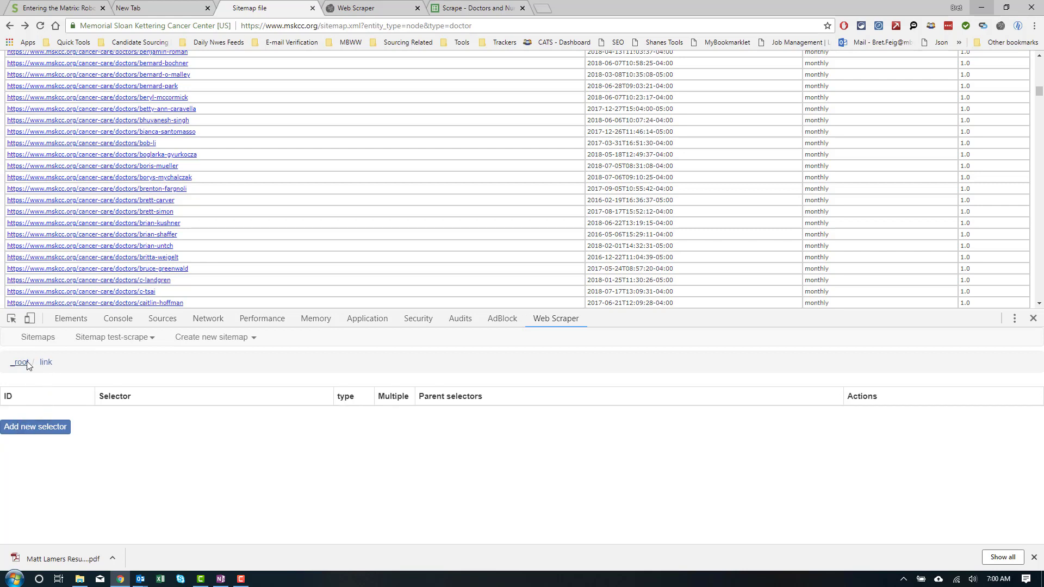
pyautogui.scroll(1, 78, 155)
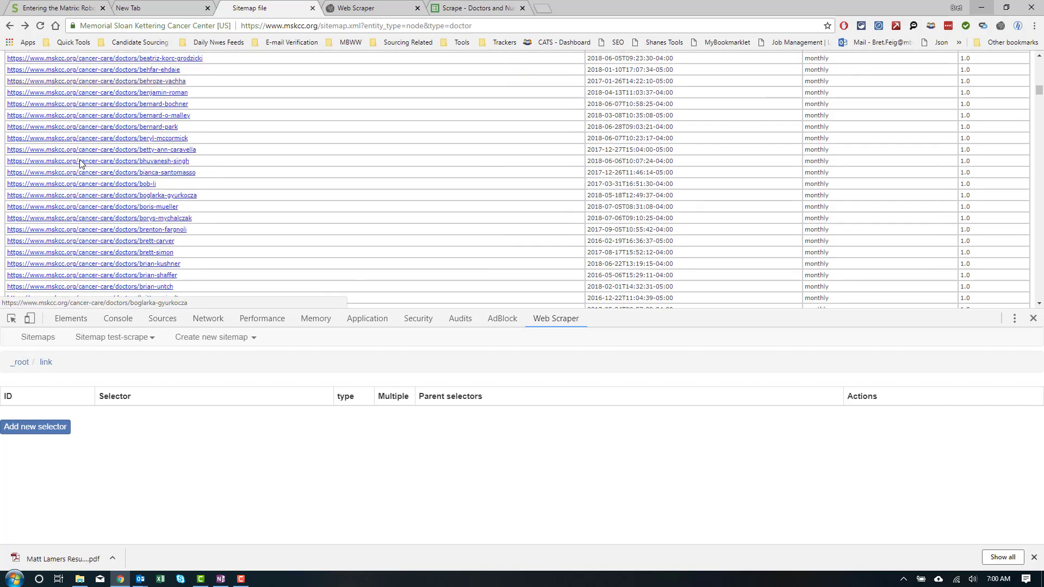
pyautogui.scroll(2, 80, 164)
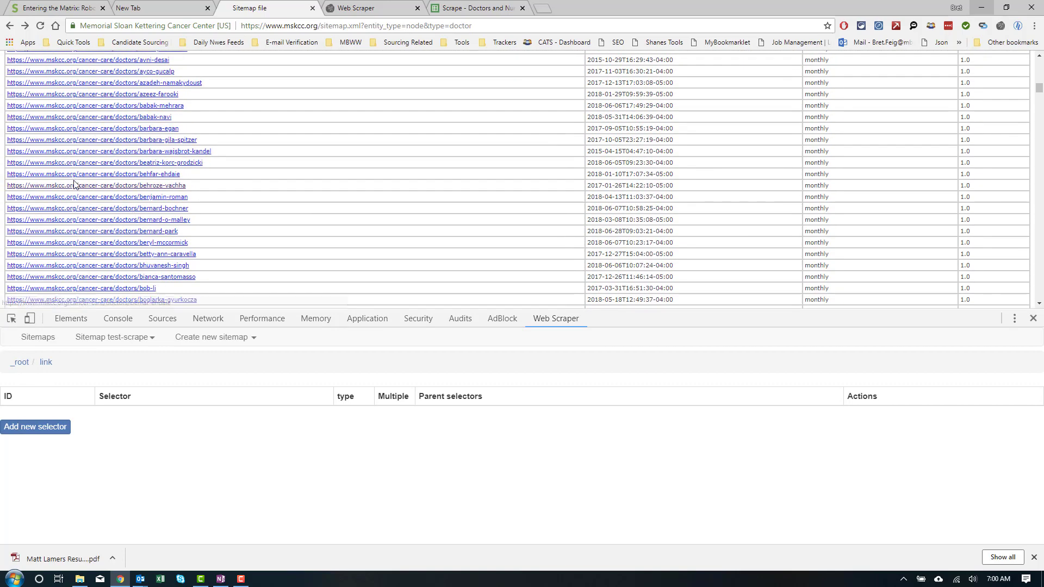
# Step: Open a doctor profile and pick the h1 name heading for a new child selector
pyautogui.click(105, 165)
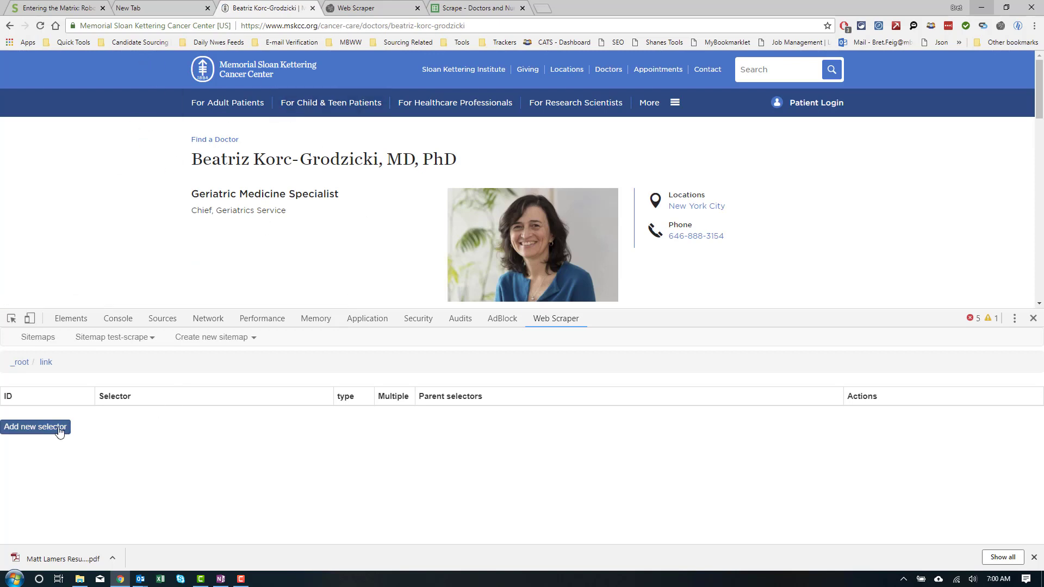
pyautogui.click(35, 427)
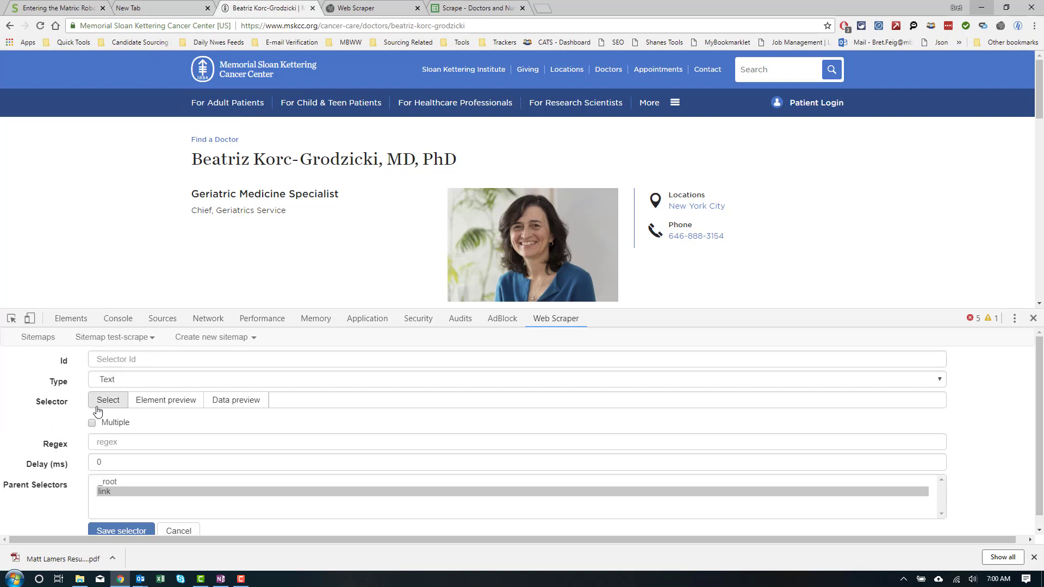
pyautogui.click(108, 400)
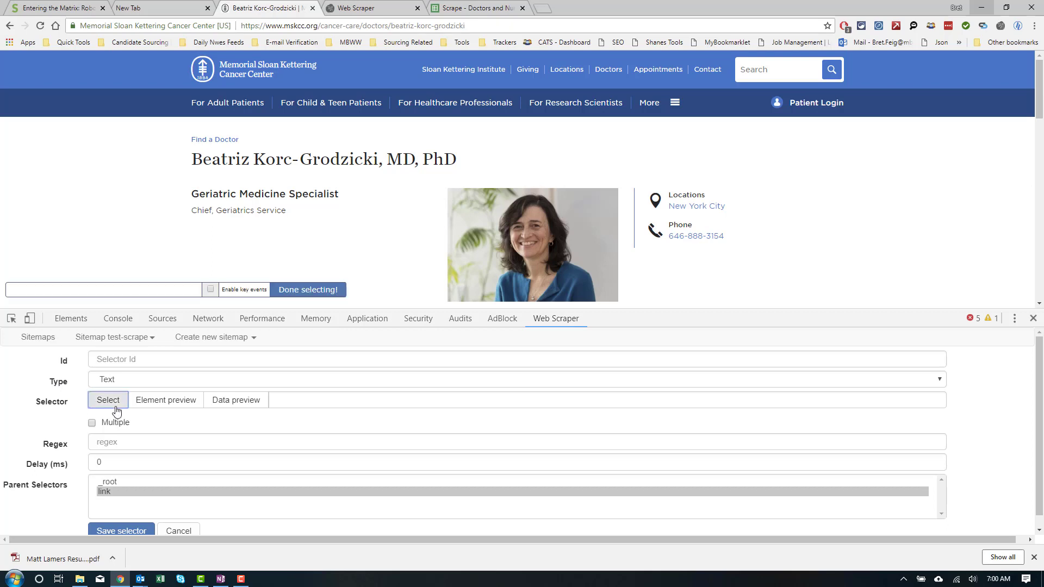
pyautogui.click(201, 163)
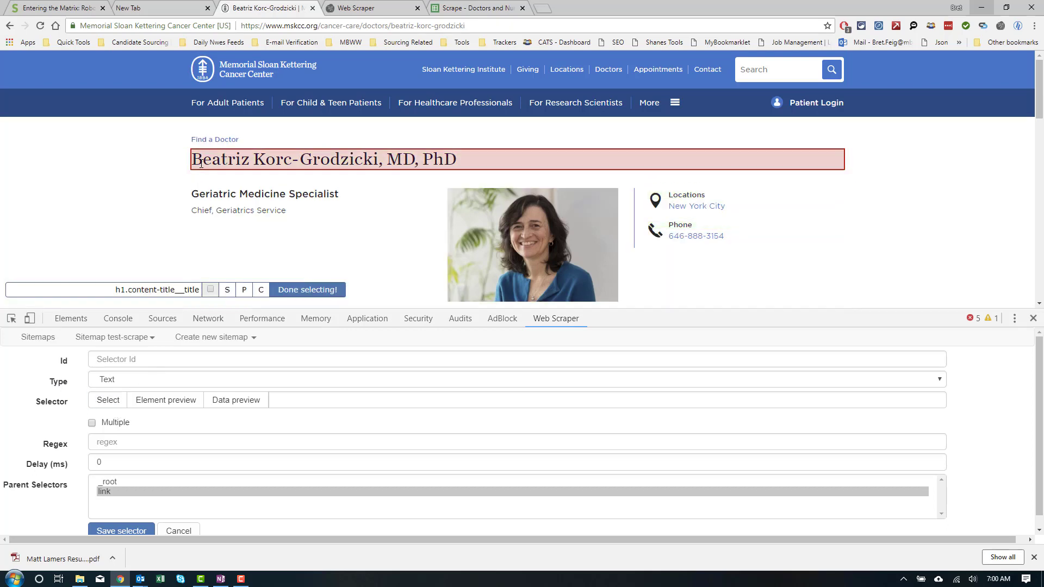
pyautogui.click(294, 291)
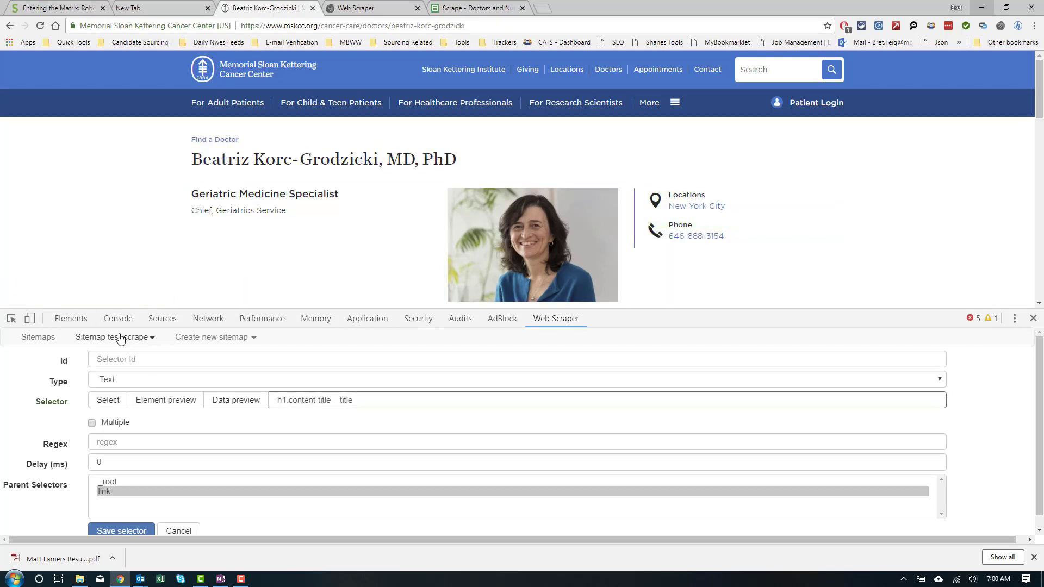
# Step: Give the selector the Id 'name', save it, and preview the doctor's full name
pyautogui.click(112, 363)
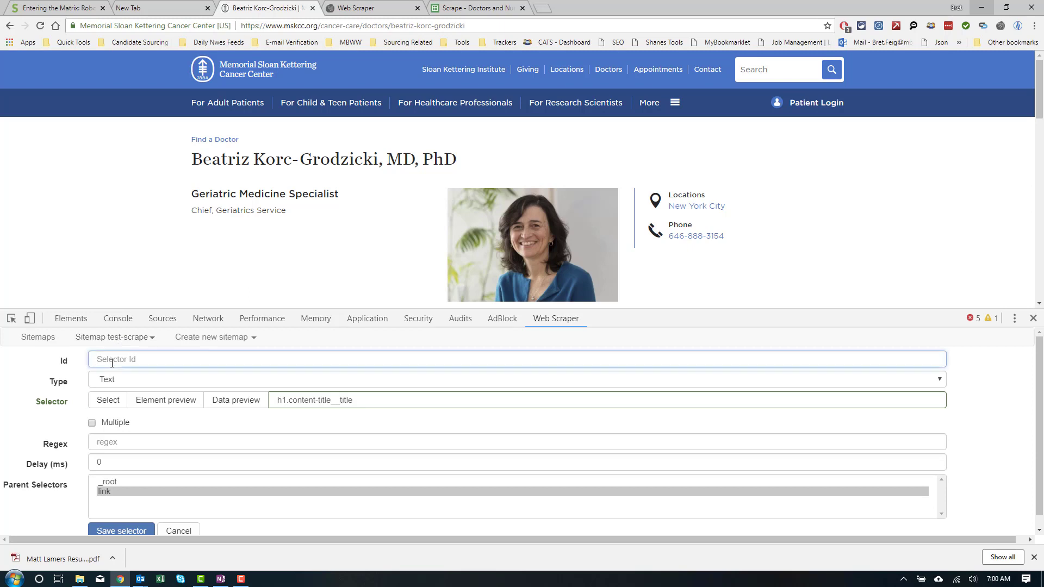
pyautogui.write('name')
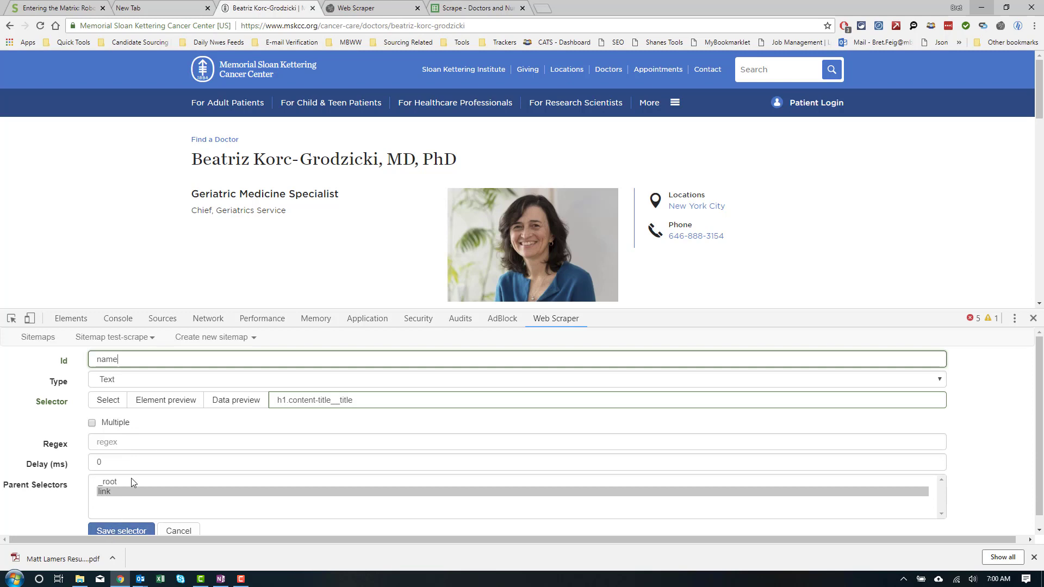
pyautogui.click(162, 411)
pyautogui.click(162, 410)
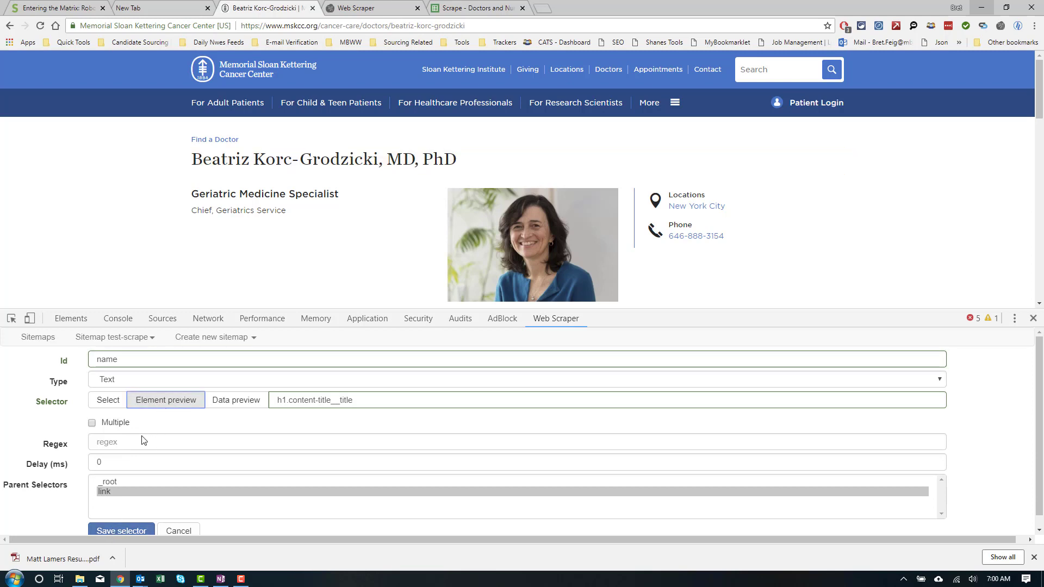
pyautogui.click(115, 532)
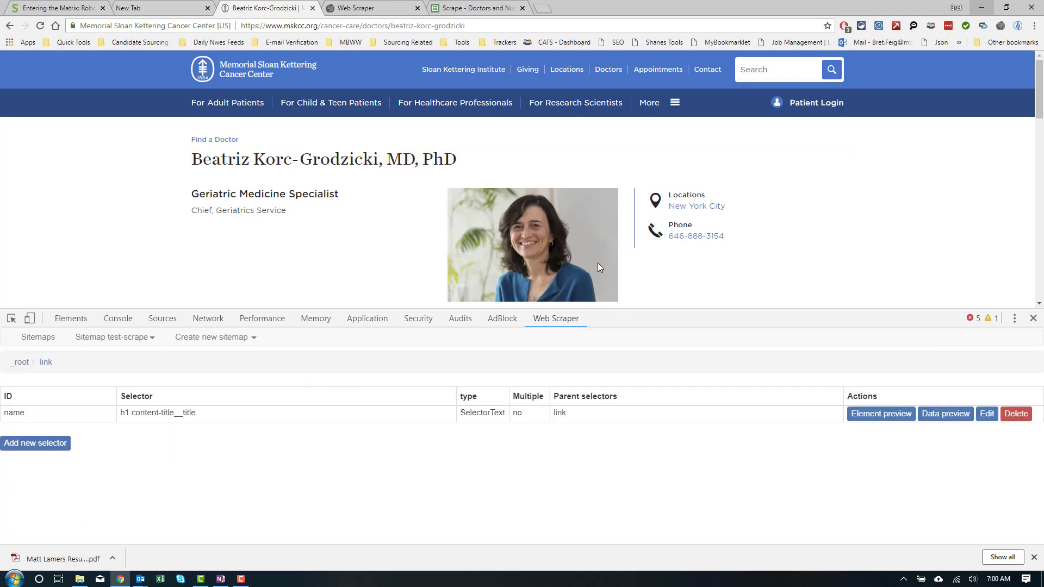
pyautogui.click(931, 415)
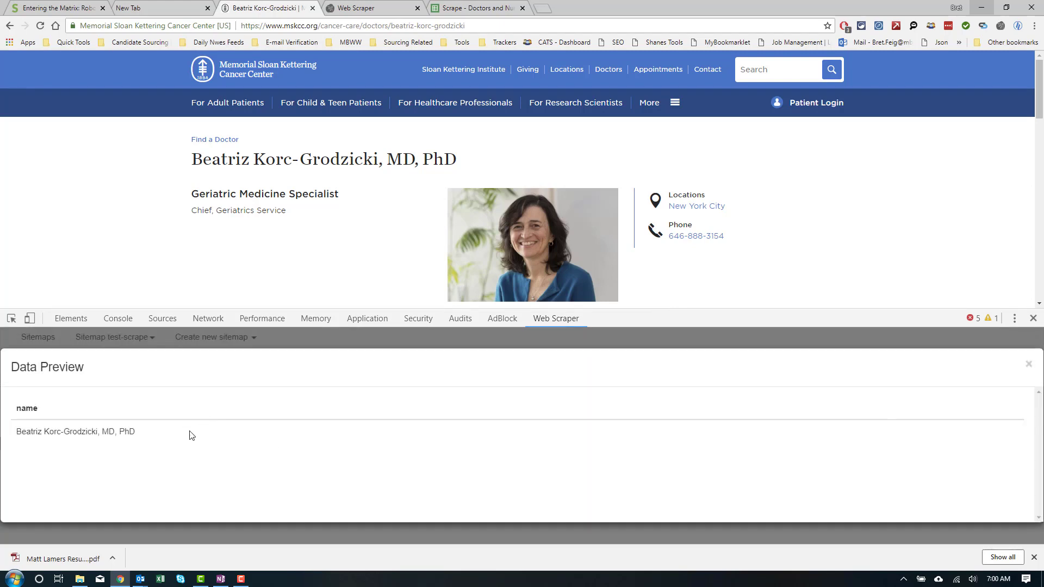
pyautogui.click(1028, 365)
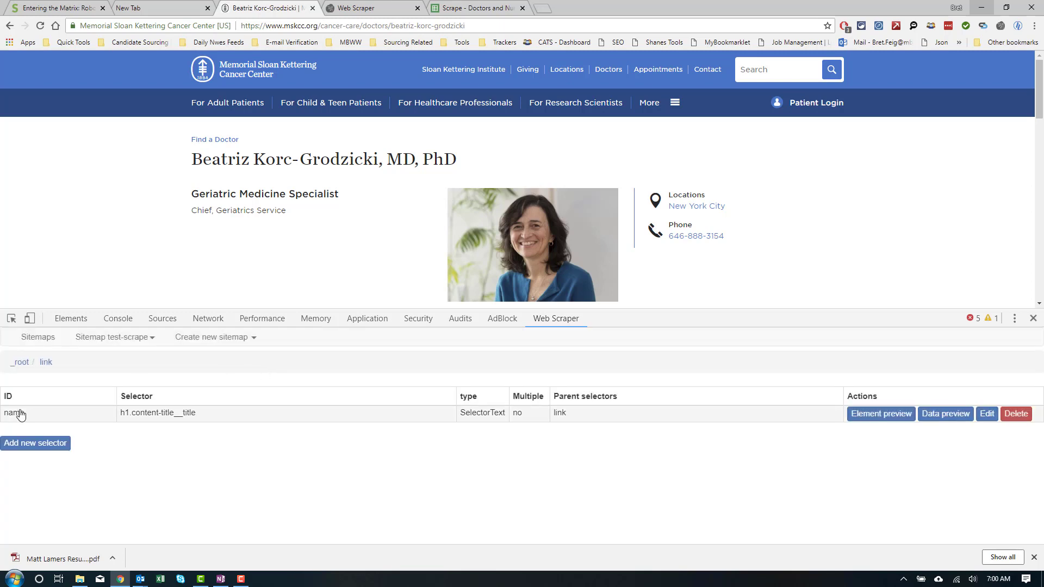
# Step: Add and save a 'special' selector on the Geriatric Medicine Specialist subtitle
pyautogui.click(12, 444)
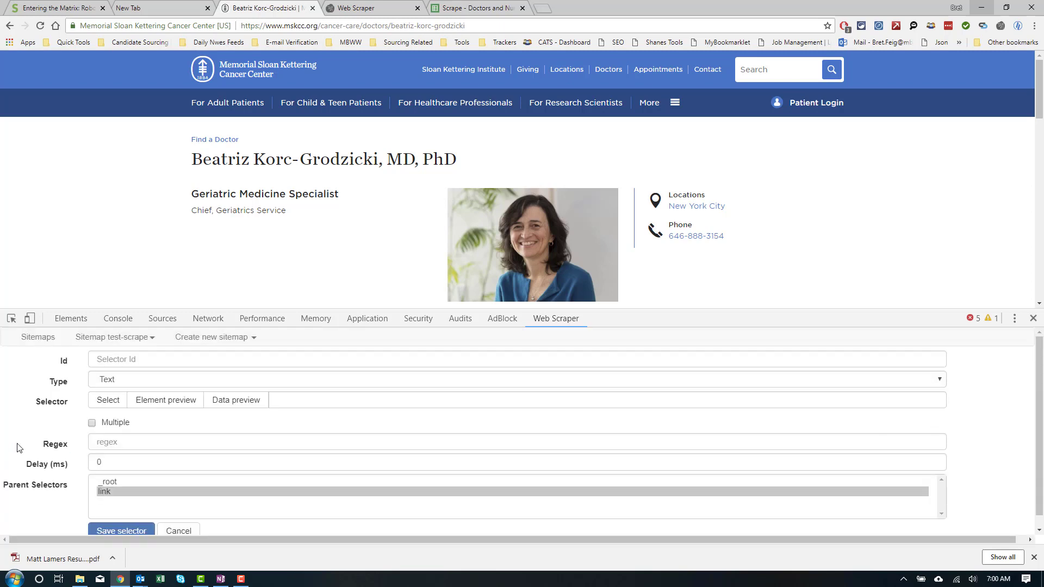
pyautogui.click(102, 400)
pyautogui.click(240, 195)
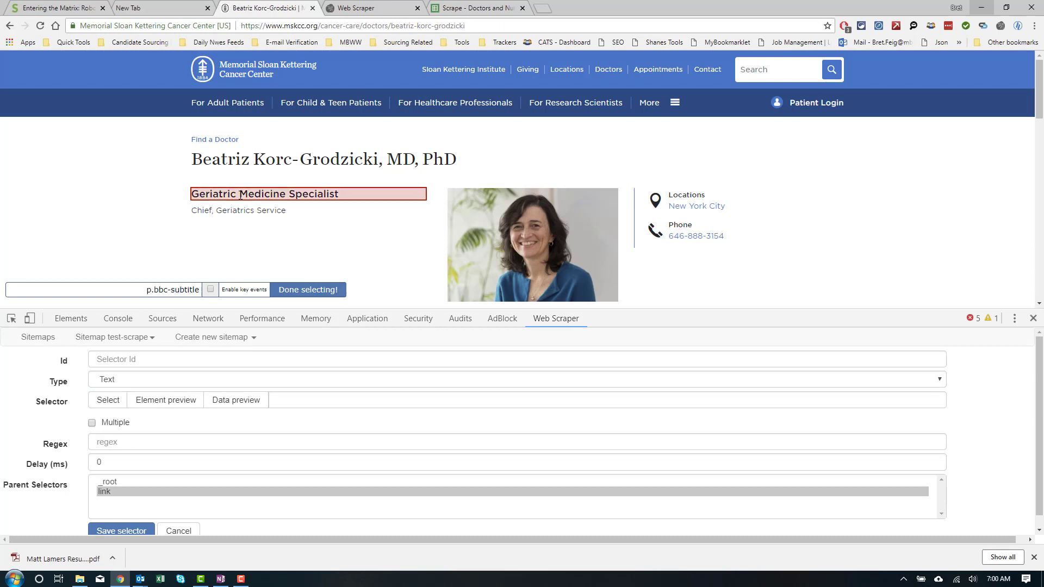
pyautogui.click(301, 292)
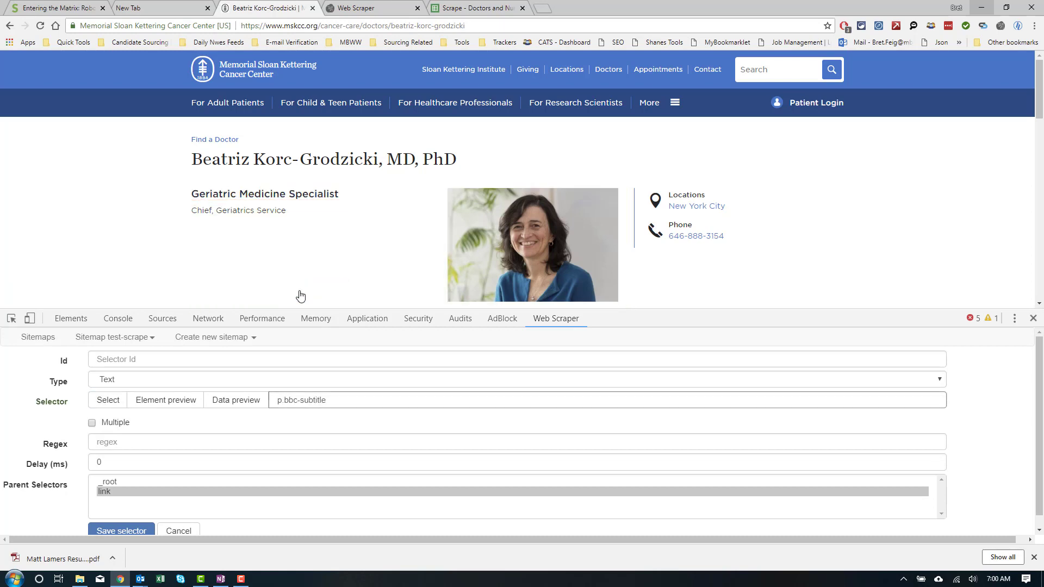
pyautogui.click(155, 364)
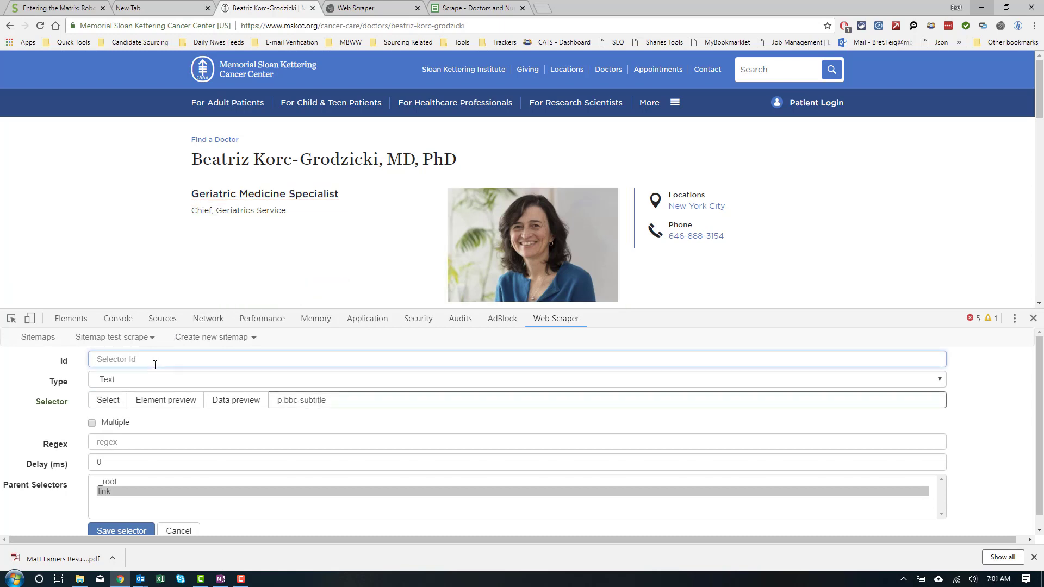
pyautogui.write('special')
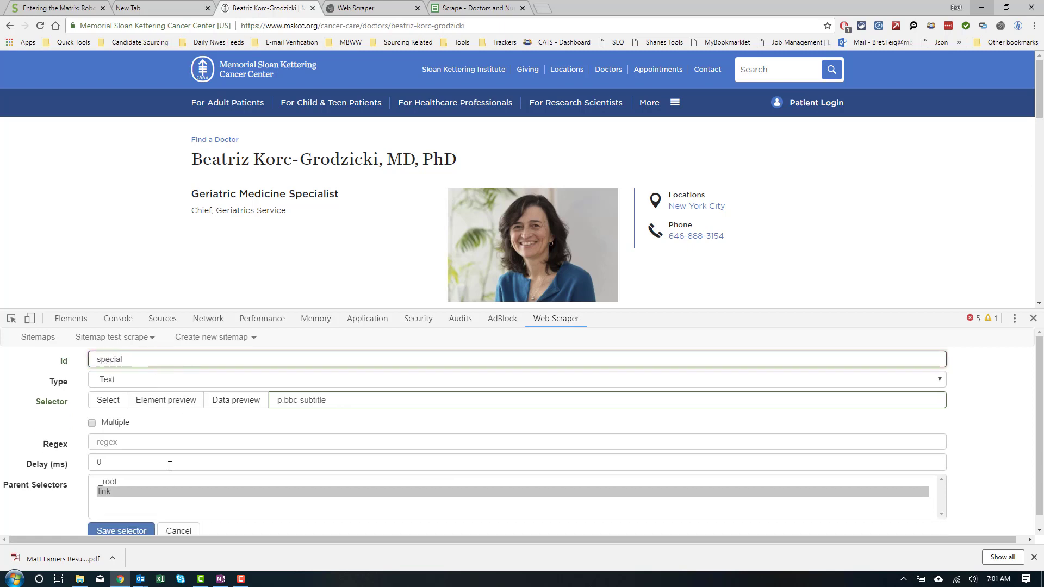
pyautogui.click(121, 530)
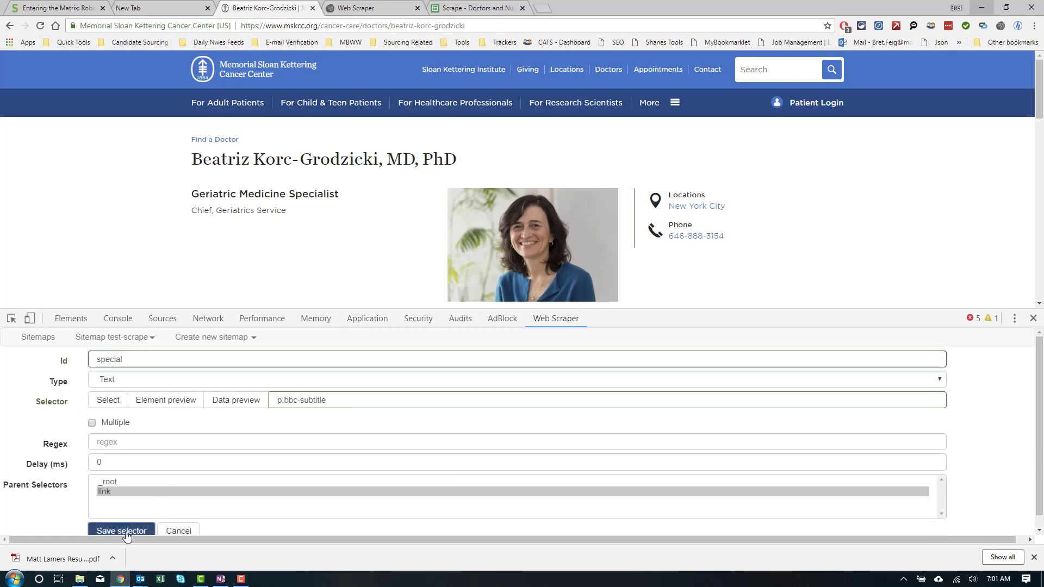
# Step: Add a 'phone' selector on the doctor's phone link and preview its extracted number
pyautogui.click(48, 463)
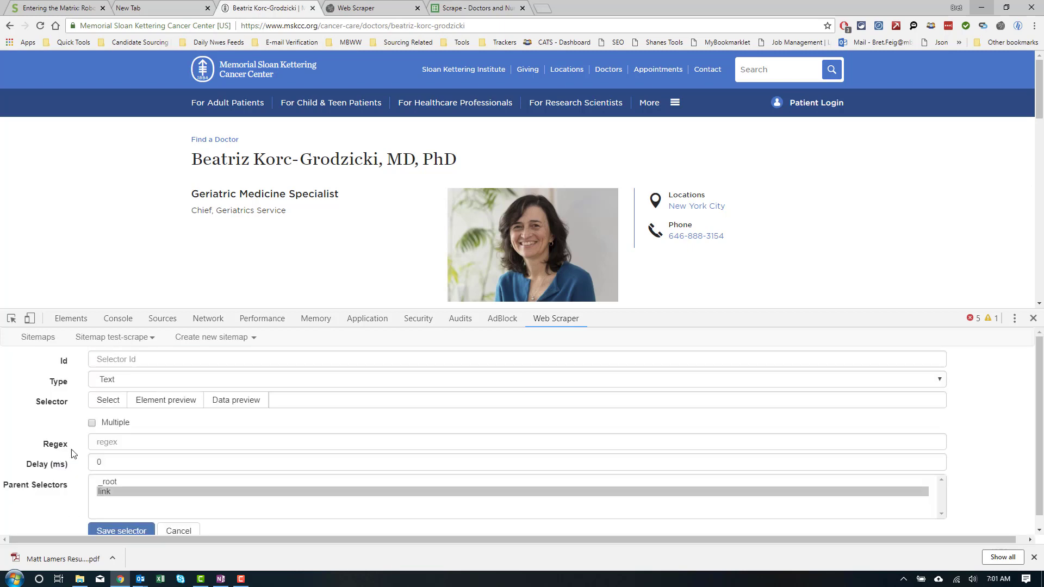
pyautogui.click(122, 401)
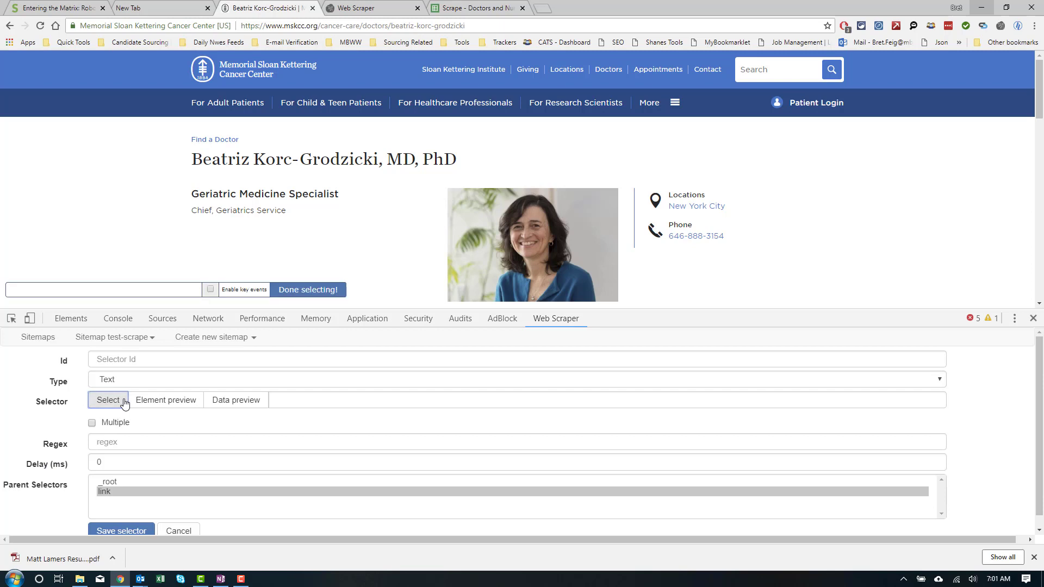
pyautogui.click(696, 235)
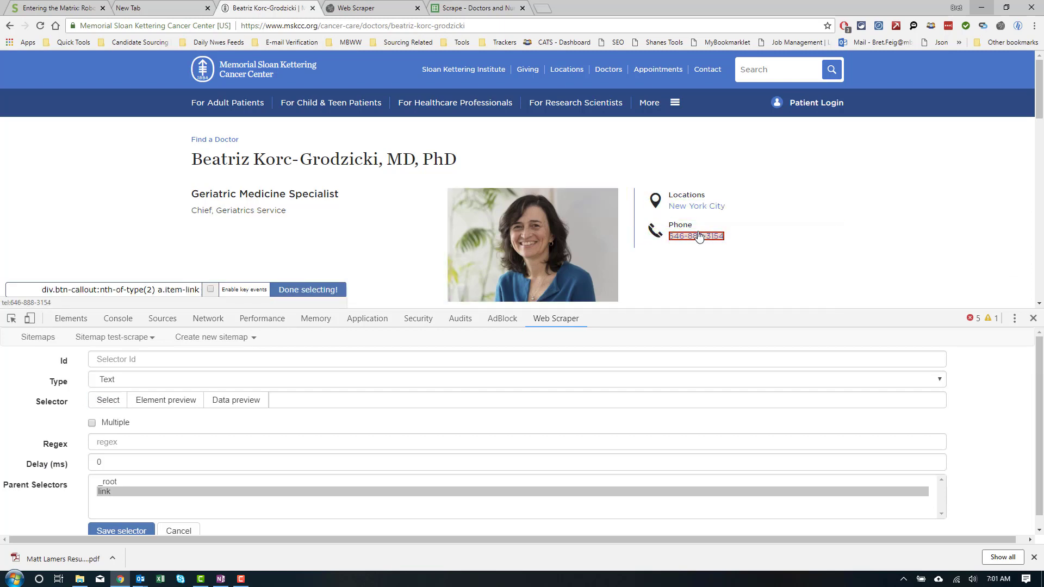
pyautogui.click(298, 290)
pyautogui.click(176, 353)
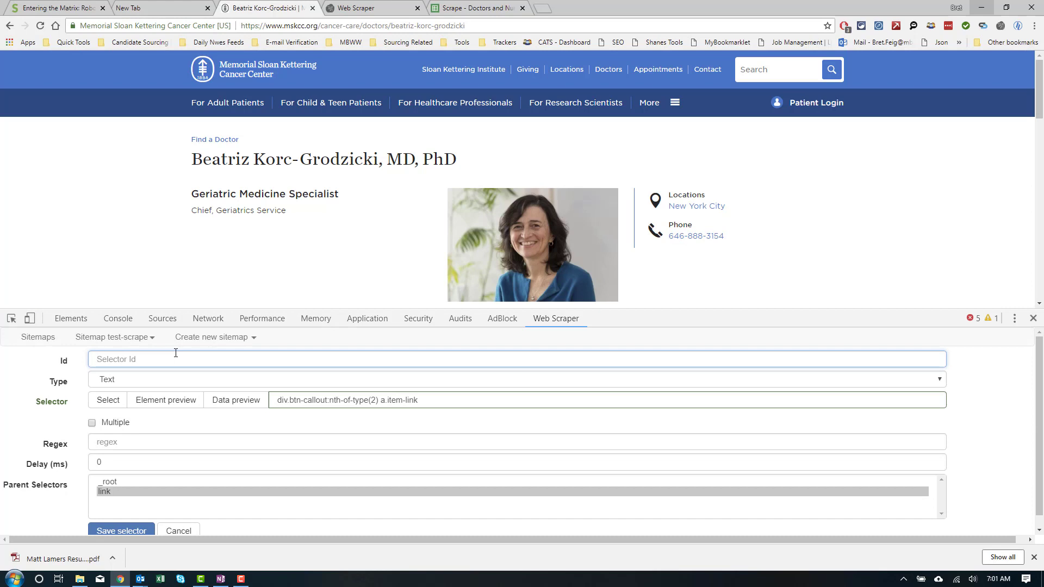
pyautogui.write('phone')
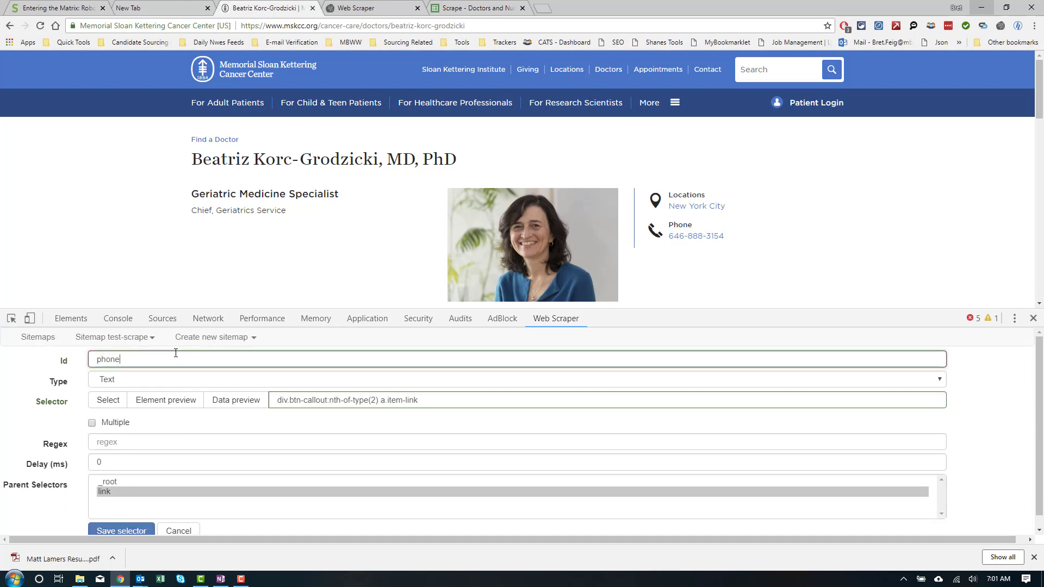
pyautogui.scroll(-1, 176, 353)
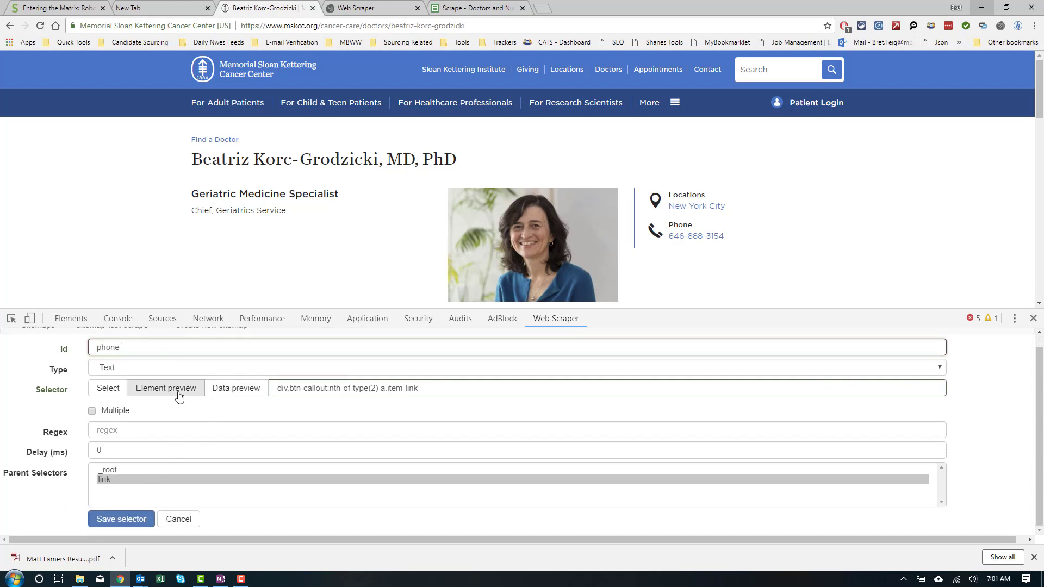
pyautogui.click(214, 397)
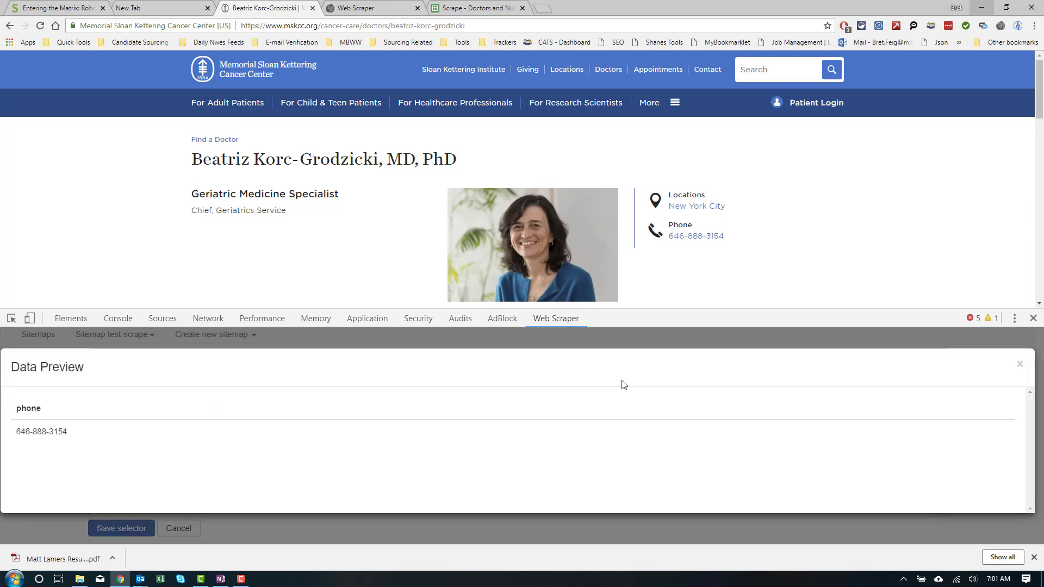
pyautogui.click(1021, 365)
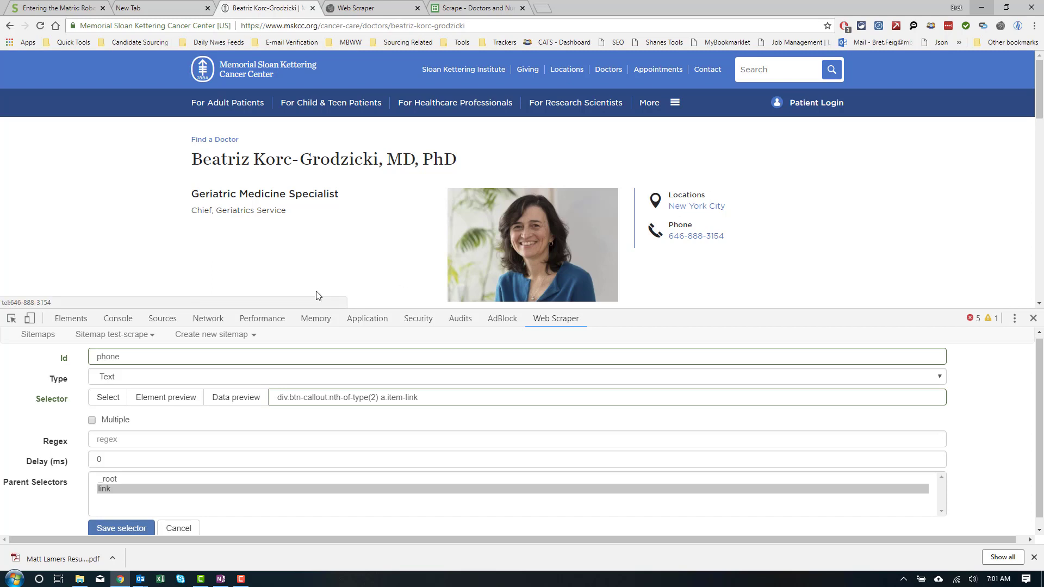
# Step: Save the phone selector, then return to the mskcc.org doctor sitemap URL list
pyautogui.click(99, 528)
pyautogui.scroll(-2, 302, 223)
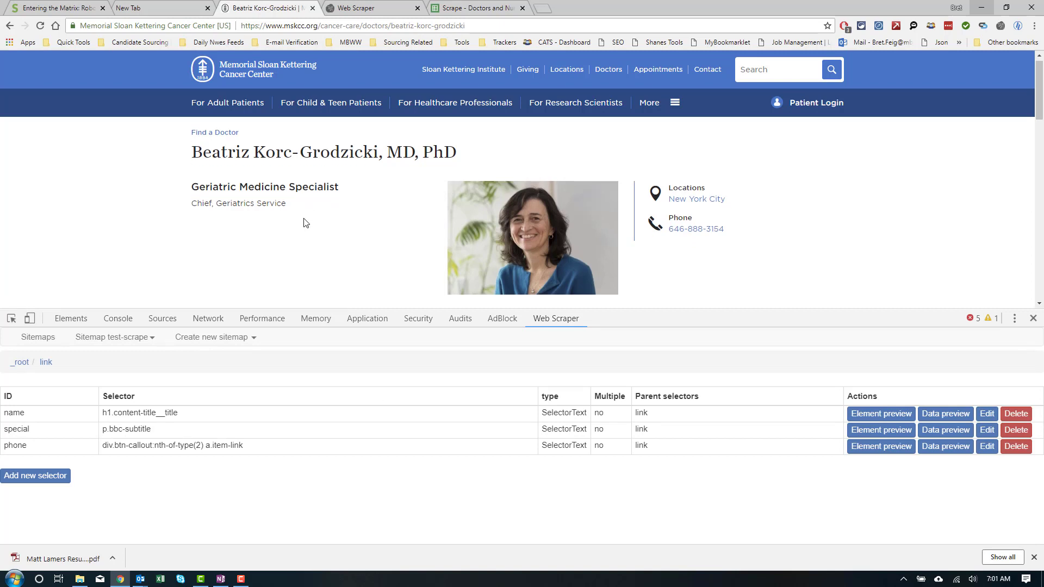
pyautogui.scroll(-3, 301, 226)
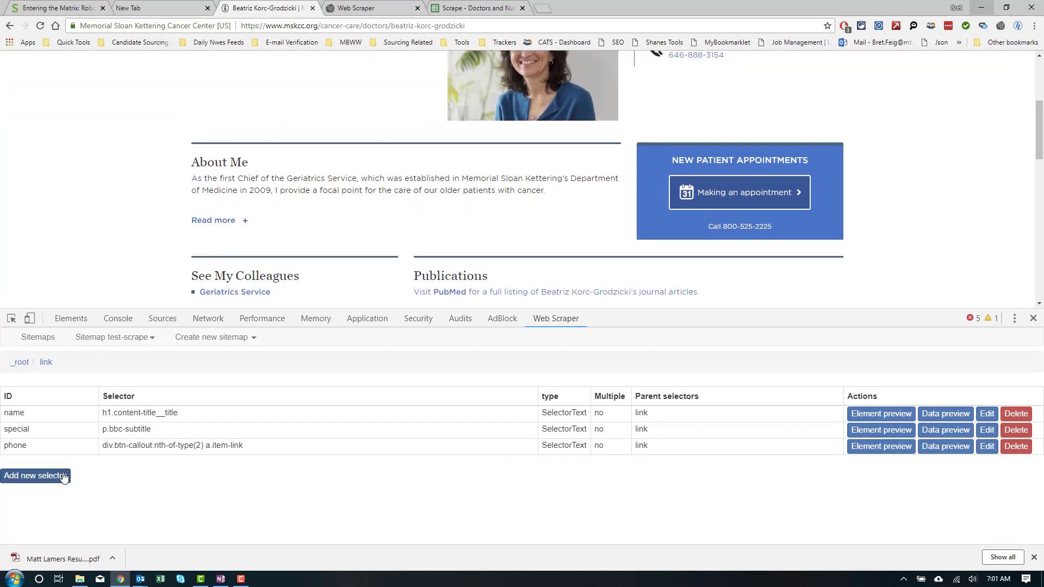
pyautogui.scroll(-1, 223, 234)
pyautogui.scroll(-6, 223, 234)
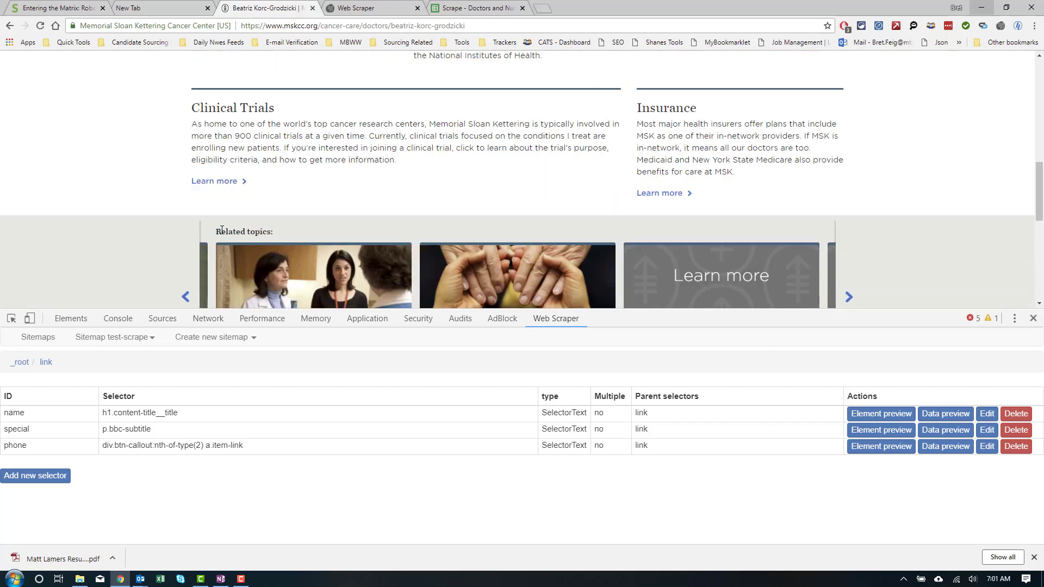
pyautogui.scroll(10, 222, 230)
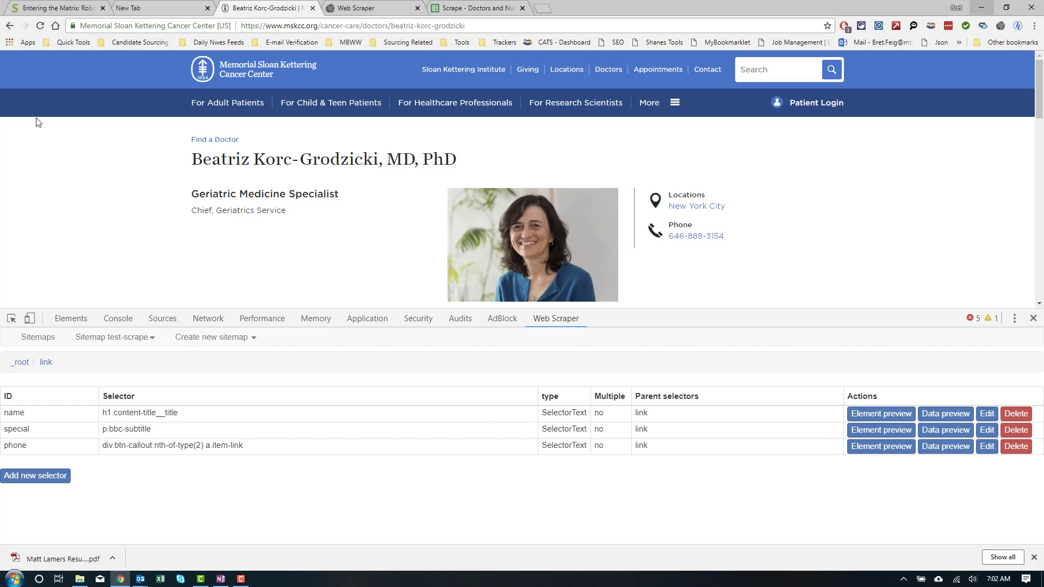
pyautogui.click(9, 26)
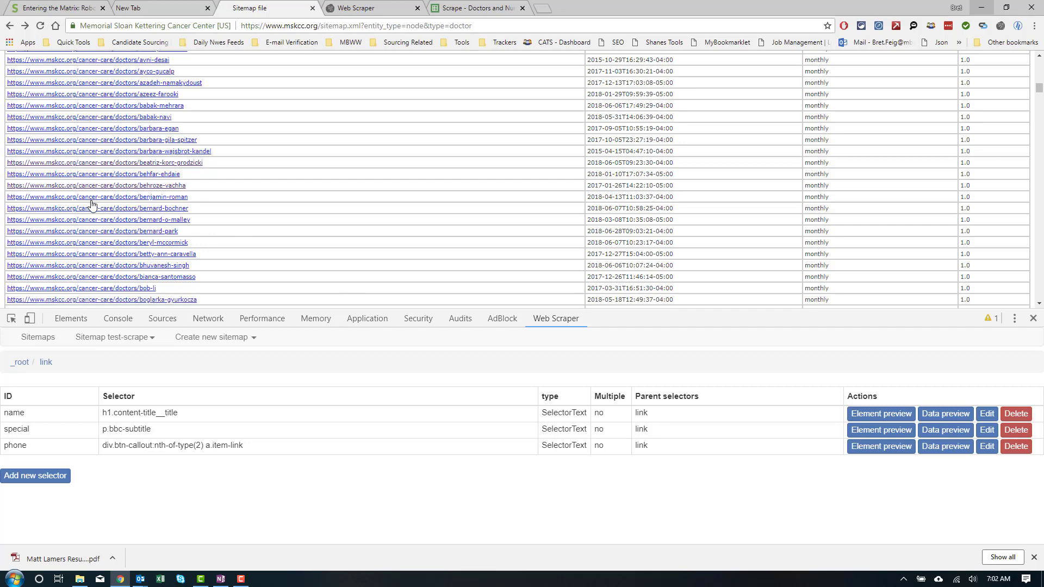
# Step: Open a surgeon's profile and highlight what the name, special and phone selectors match
pyautogui.click(145, 199)
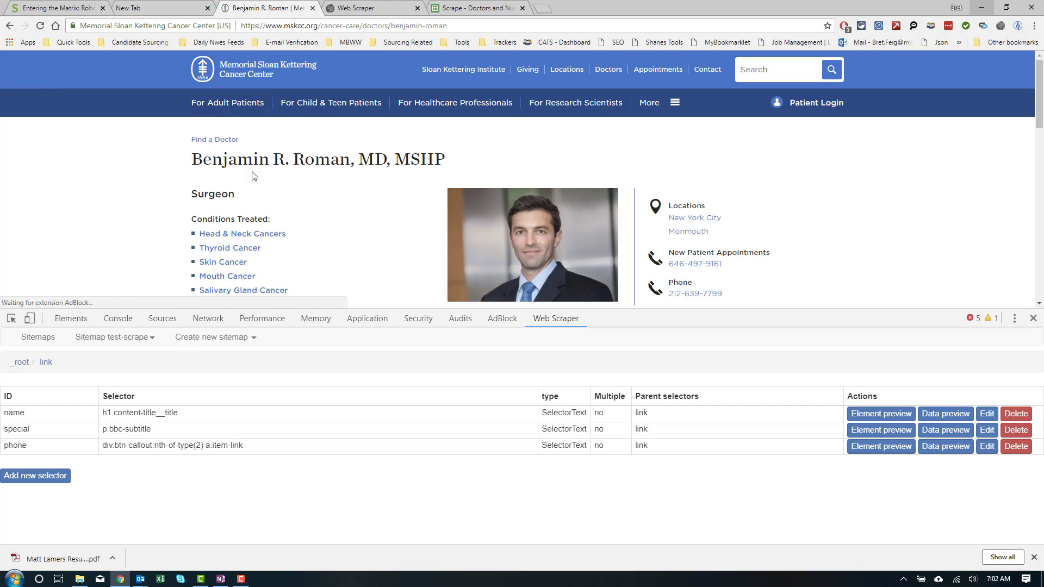
pyautogui.scroll(-1, 246, 212)
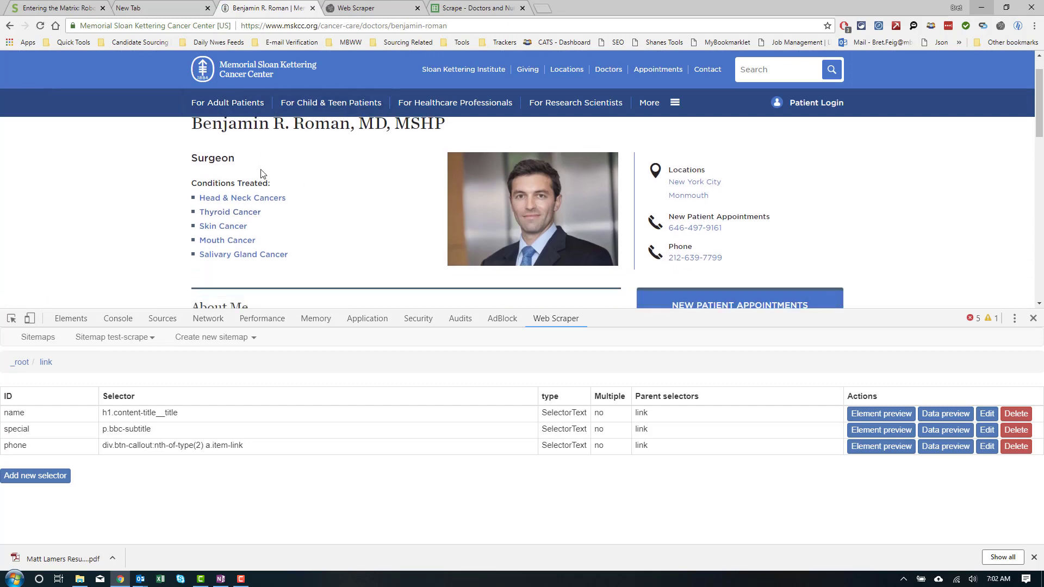
pyautogui.scroll(1, 262, 173)
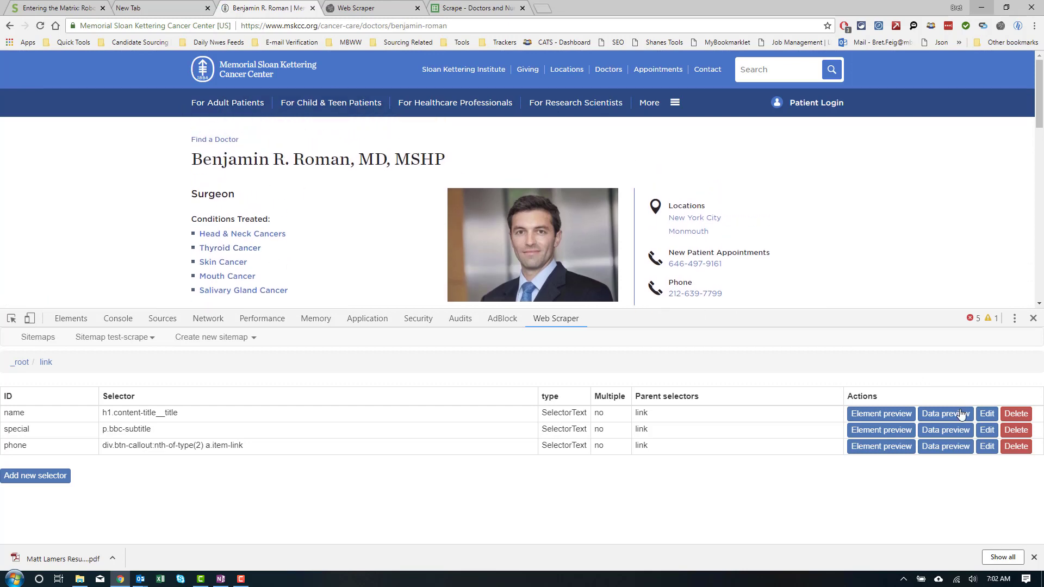
pyautogui.click(893, 416)
pyautogui.click(893, 416)
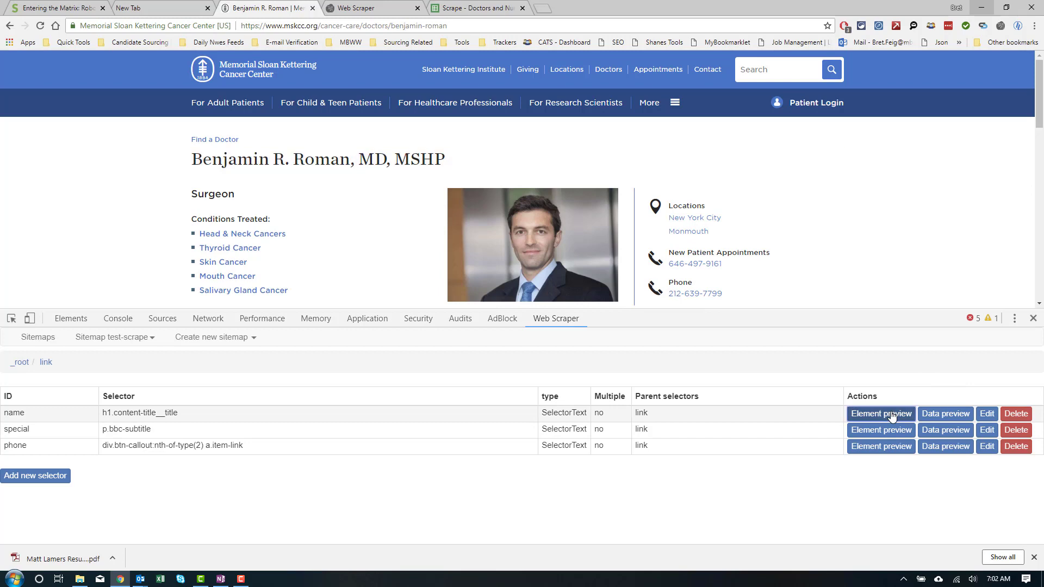
pyautogui.click(888, 431)
pyautogui.click(888, 432)
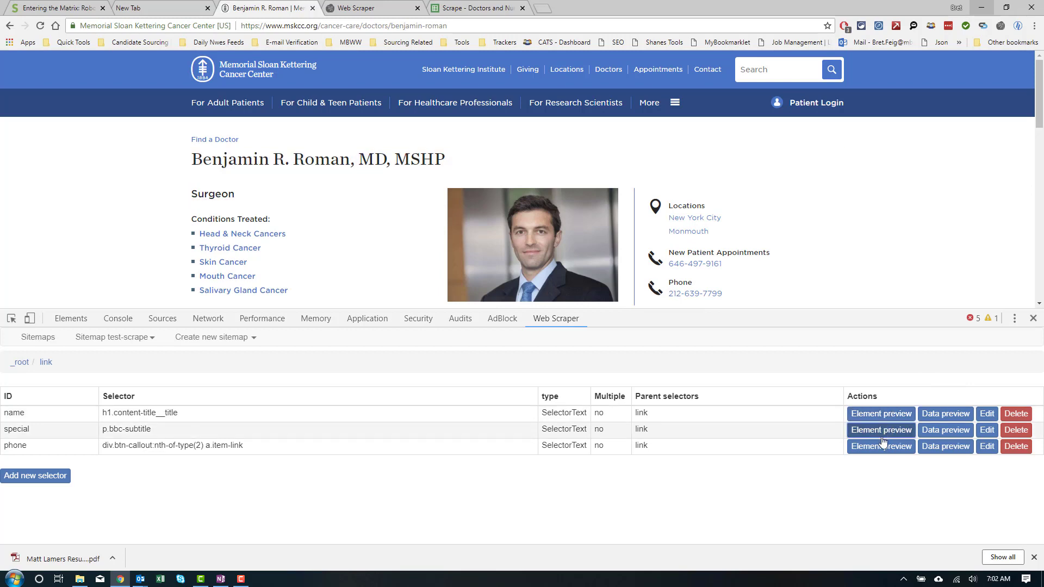
pyautogui.click(881, 447)
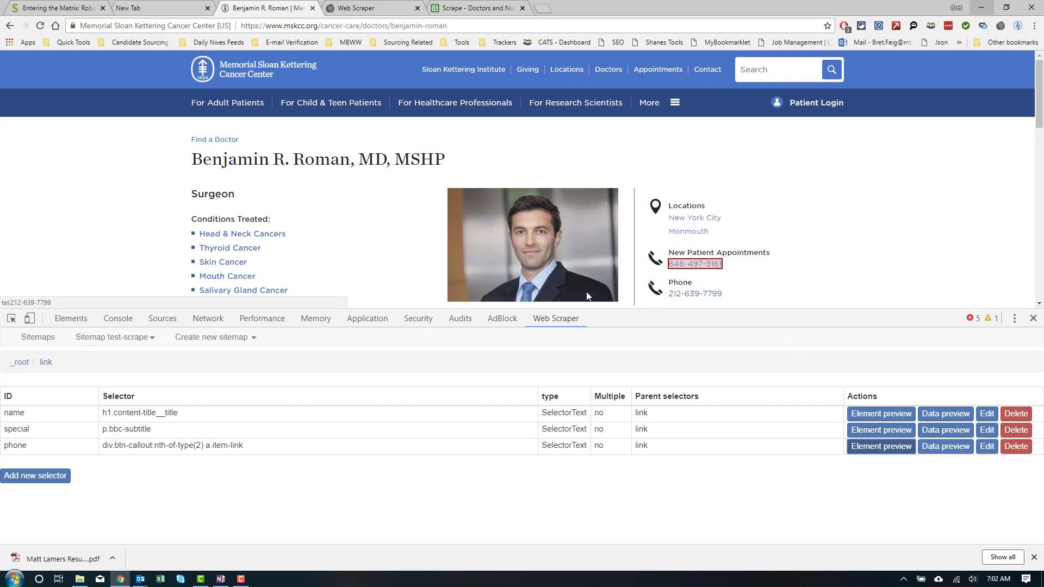
# Step: Add and save a 'phone issue' text selector on the doctor's general Phone number
pyautogui.click(47, 477)
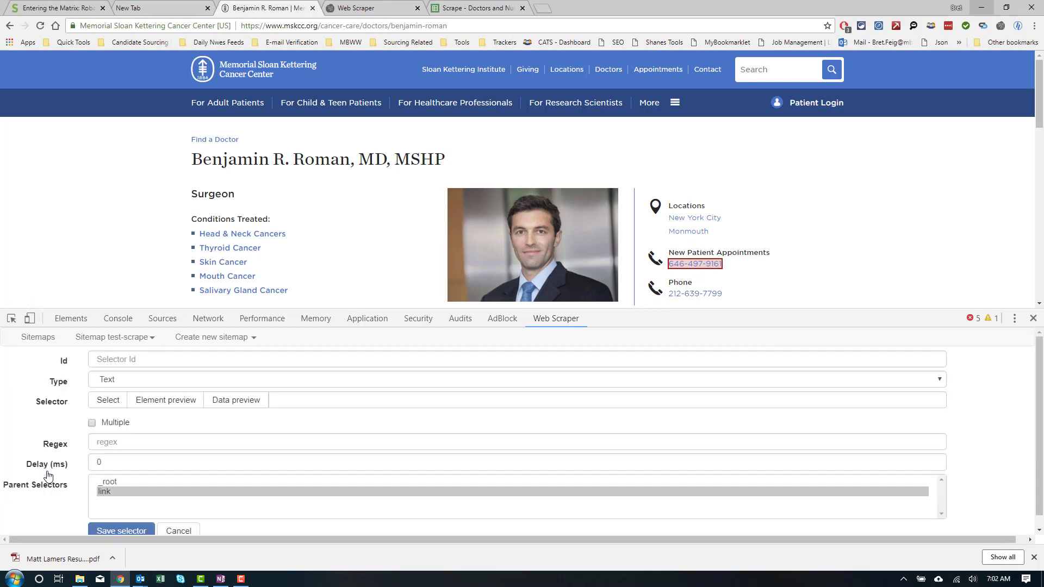
pyautogui.click(104, 401)
pyautogui.click(710, 295)
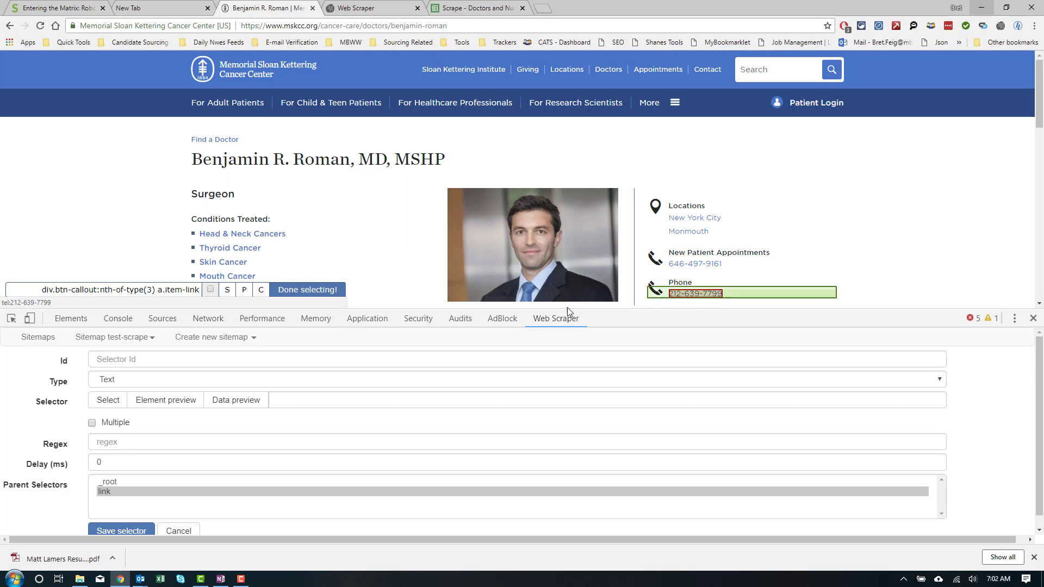
pyautogui.click(319, 292)
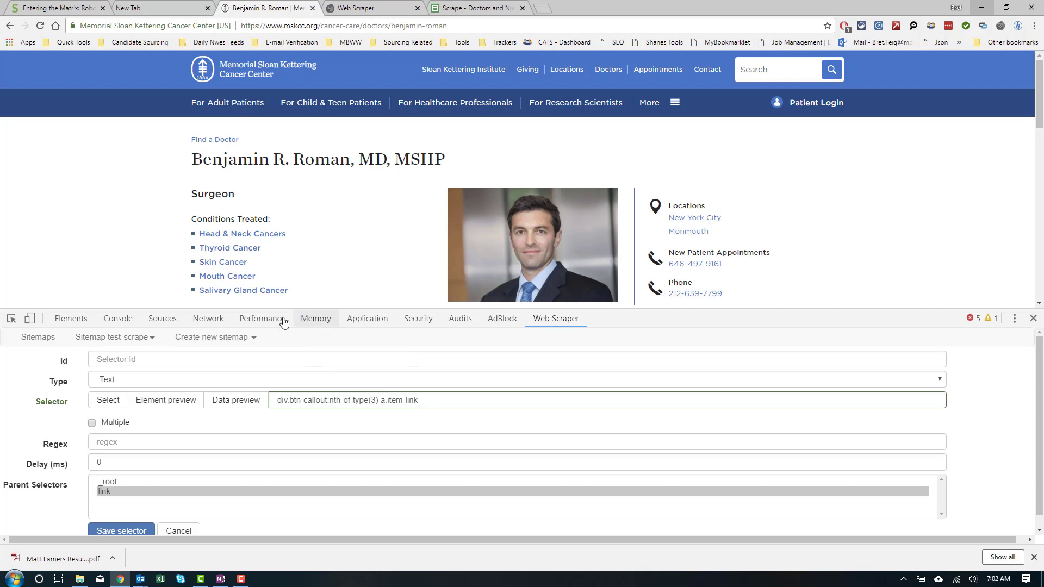
pyautogui.click(216, 360)
pyautogui.write('phone issue')
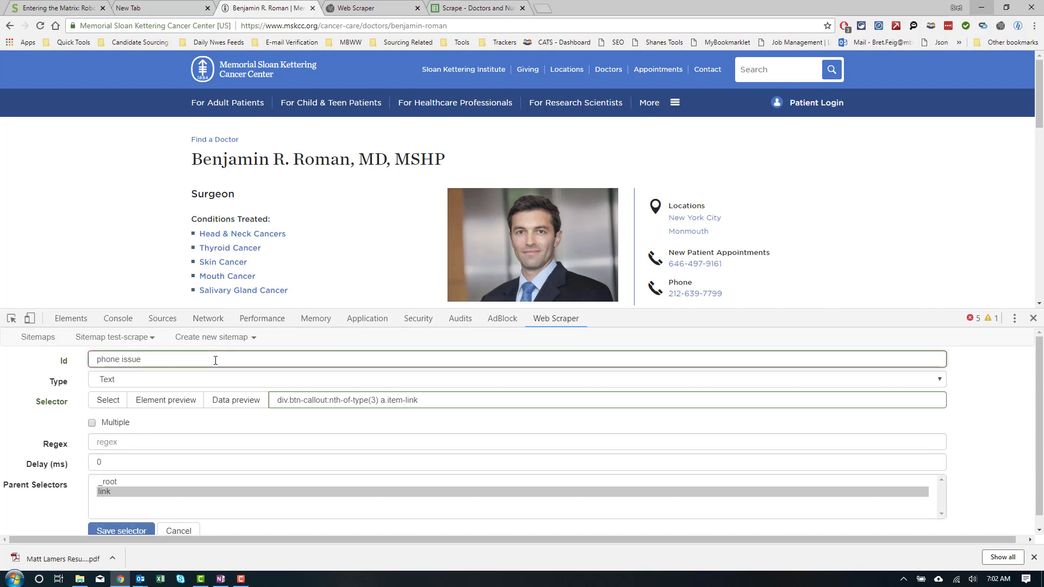
pyautogui.click(113, 530)
pyautogui.scroll(-1, 313, 232)
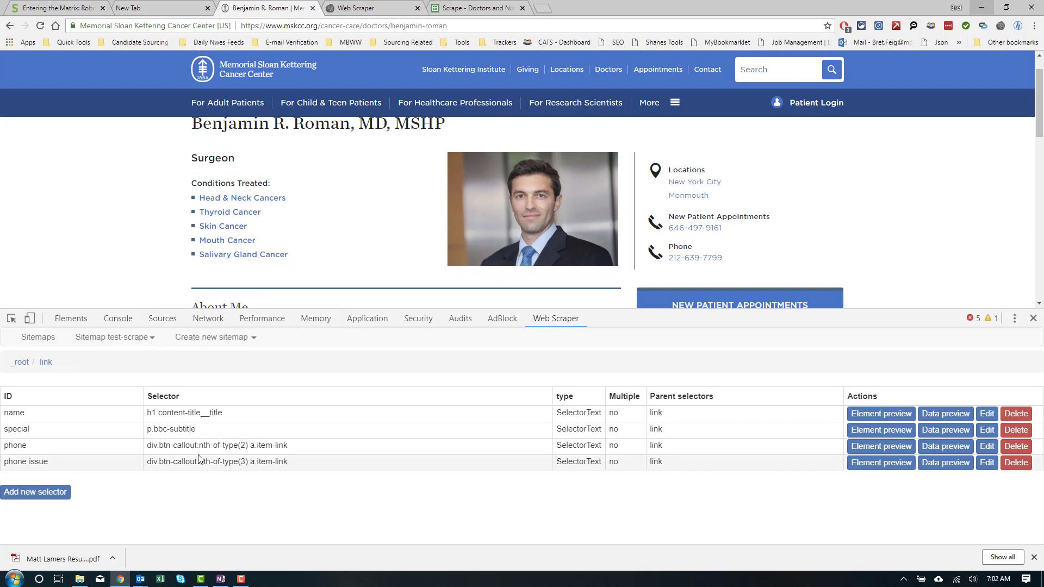
# Step: Create a Grouped selector picking the Head & Neck, Thyroid and Skin Cancer condition links
pyautogui.click(44, 494)
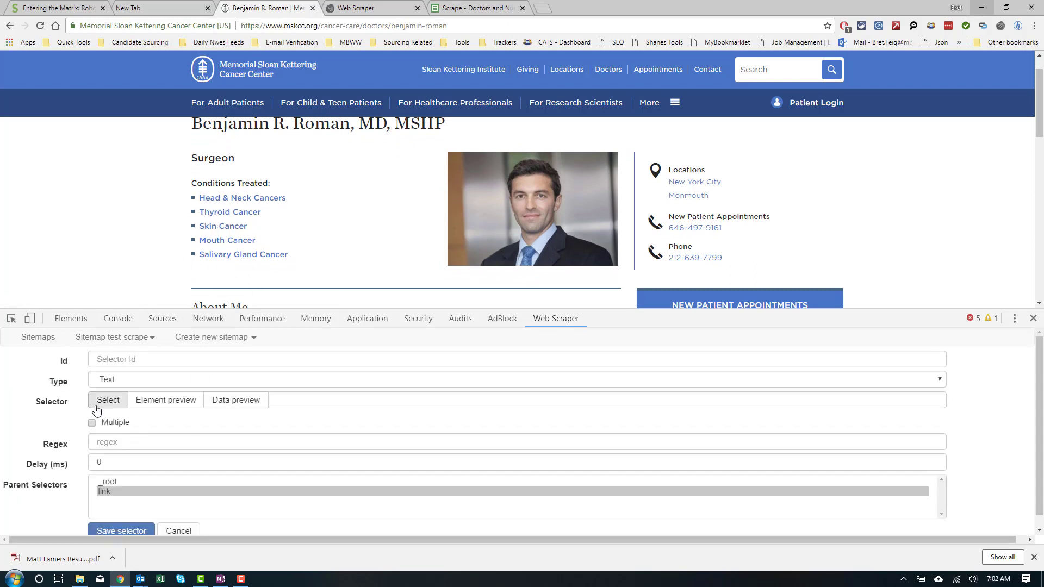
pyautogui.click(121, 383)
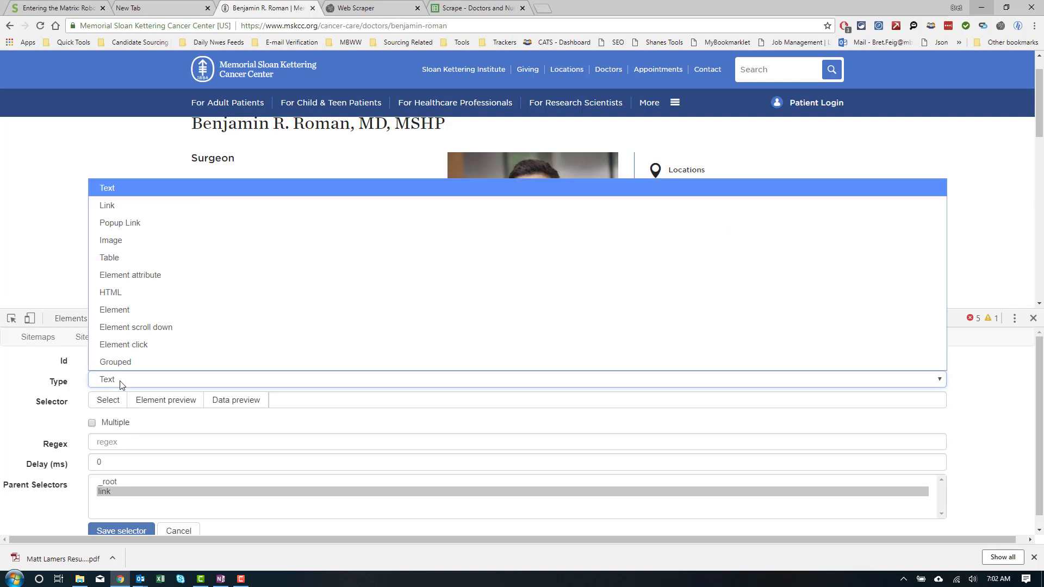
pyautogui.click(124, 365)
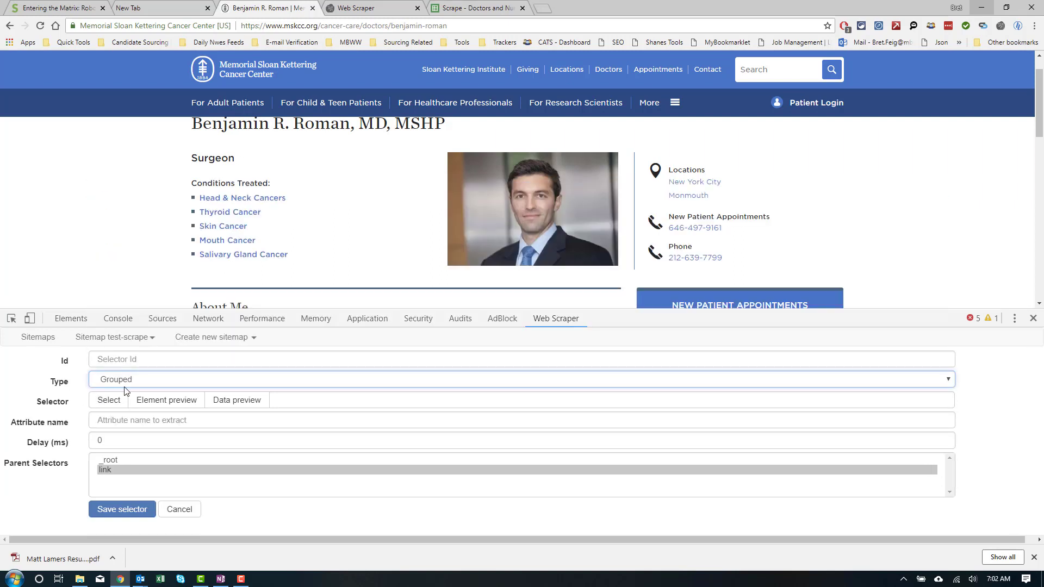
pyautogui.click(123, 402)
pyautogui.click(207, 202)
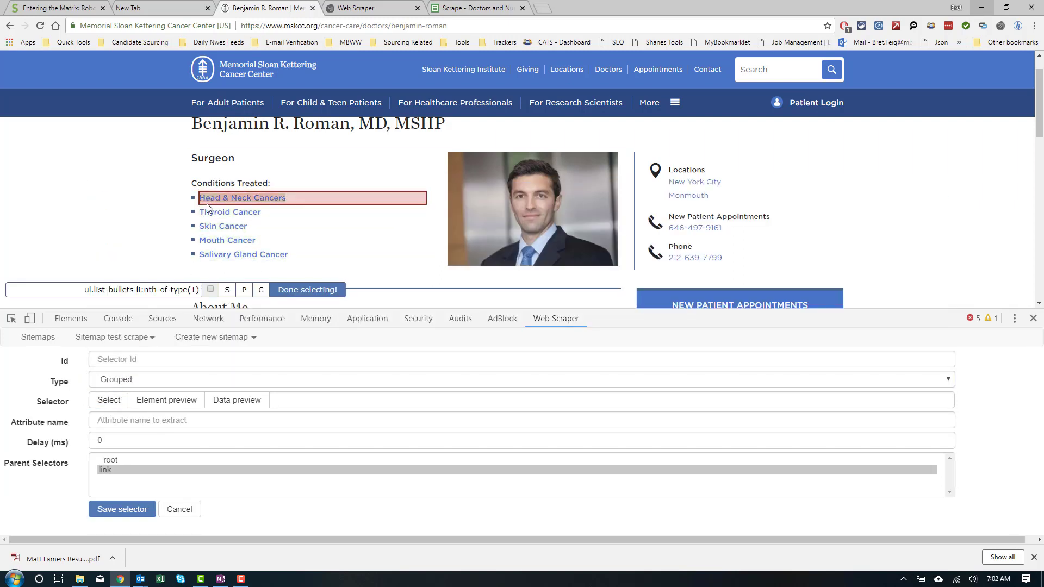
pyautogui.click(206, 213)
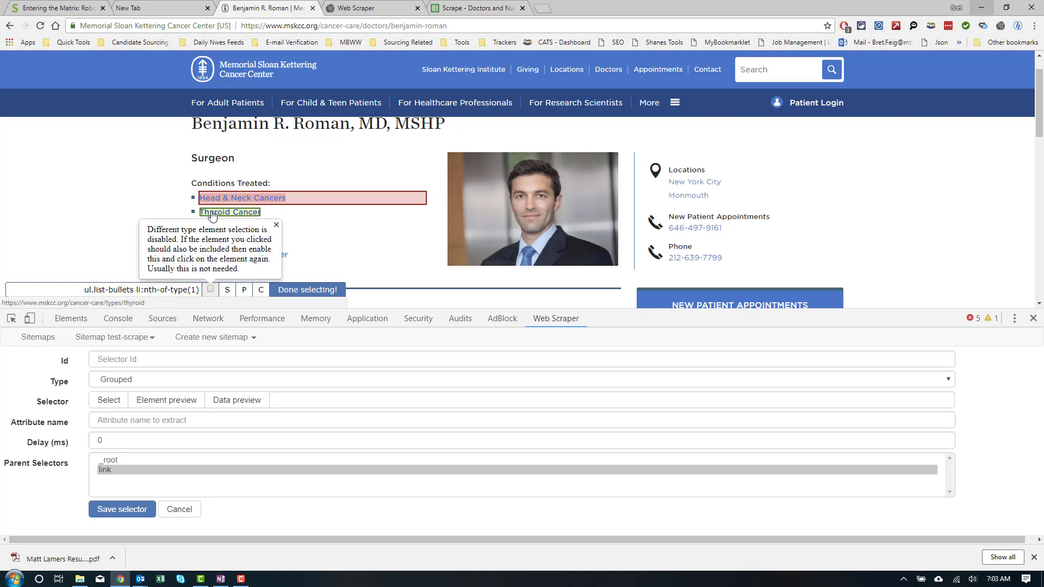
pyautogui.click(210, 289)
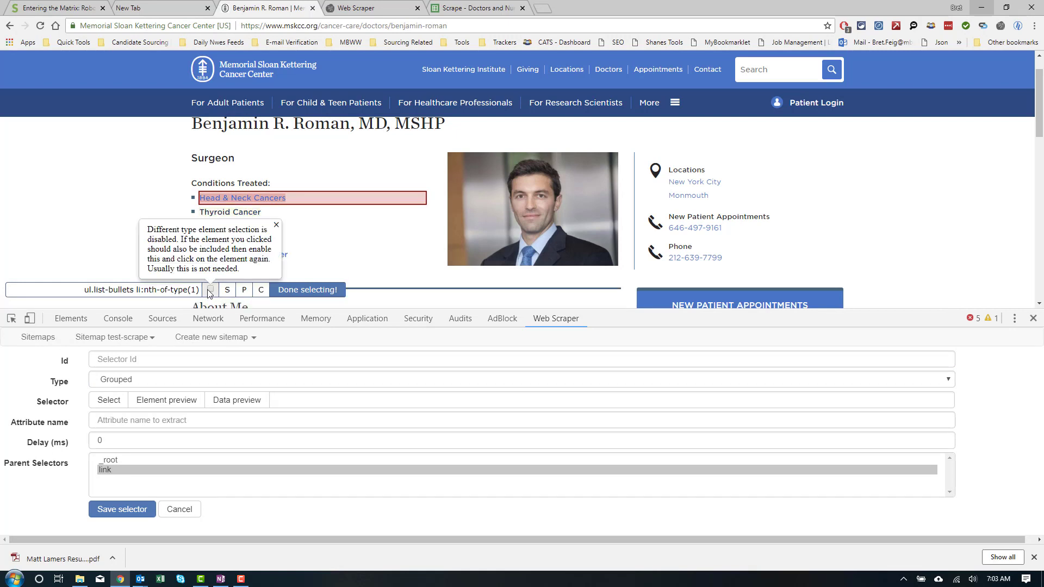
pyautogui.click(275, 225)
pyautogui.click(225, 212)
pyautogui.click(218, 226)
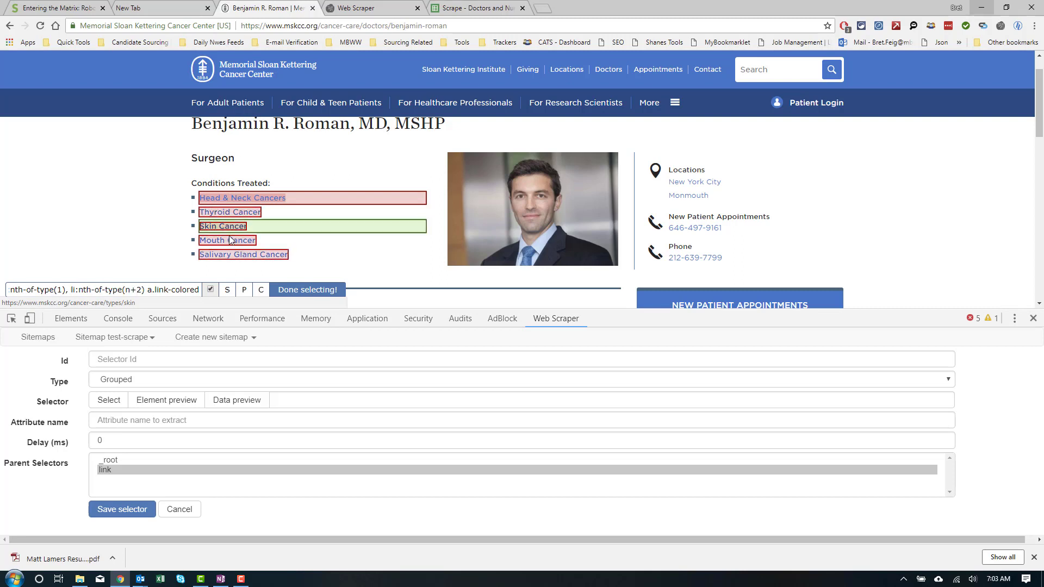
pyautogui.click(288, 289)
# Step: Preview the grouped conditions data, name the selector 'tags', and save it
pyautogui.click(222, 404)
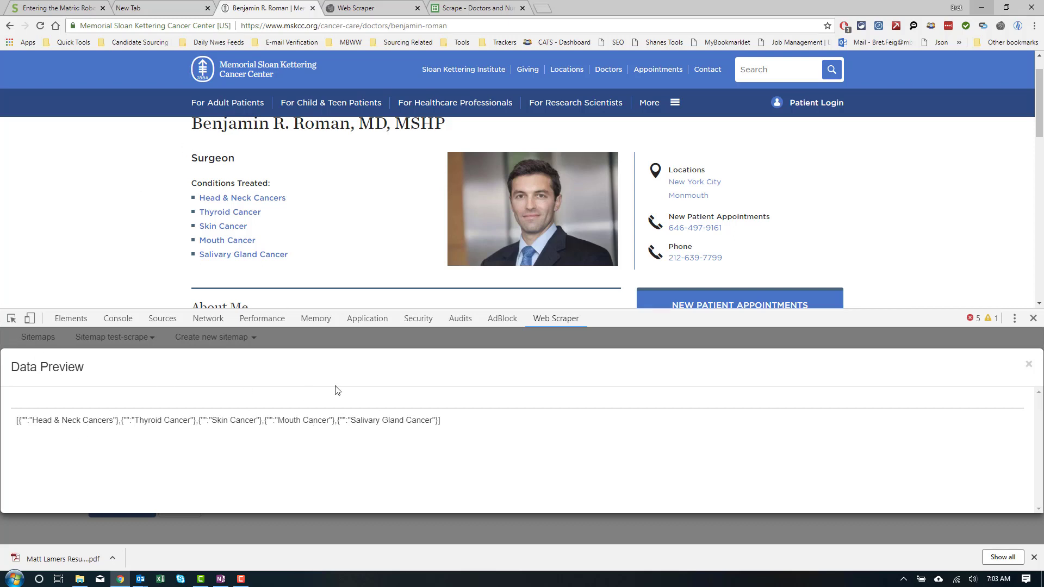
pyautogui.click(1028, 364)
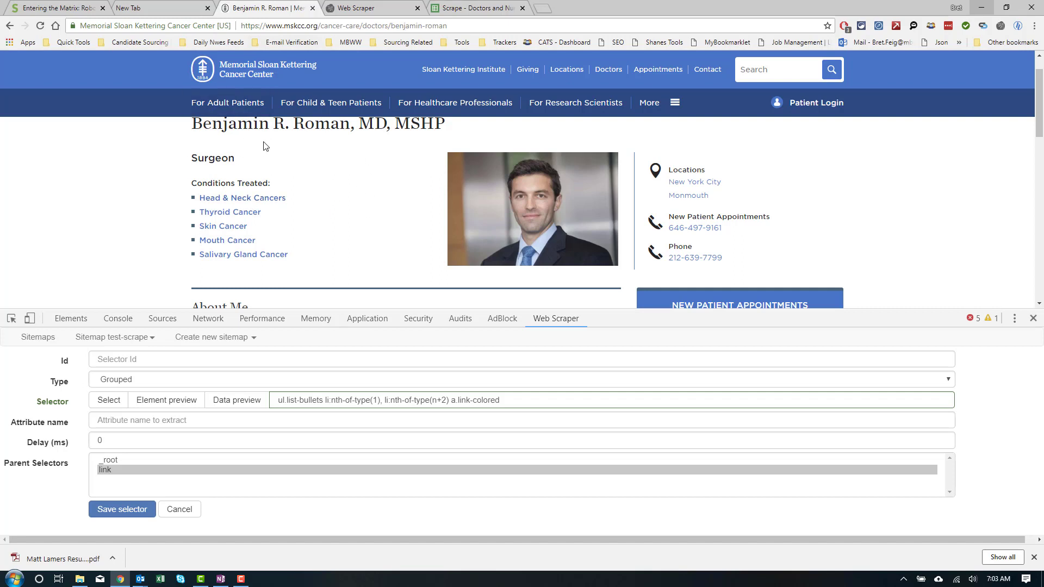
pyautogui.click(114, 359)
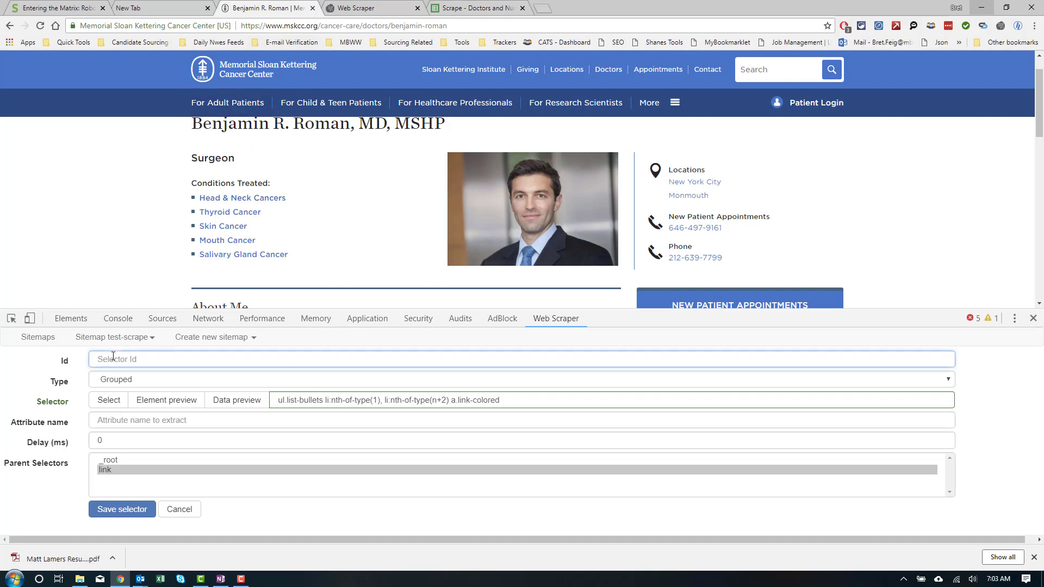
pyautogui.write('tags')
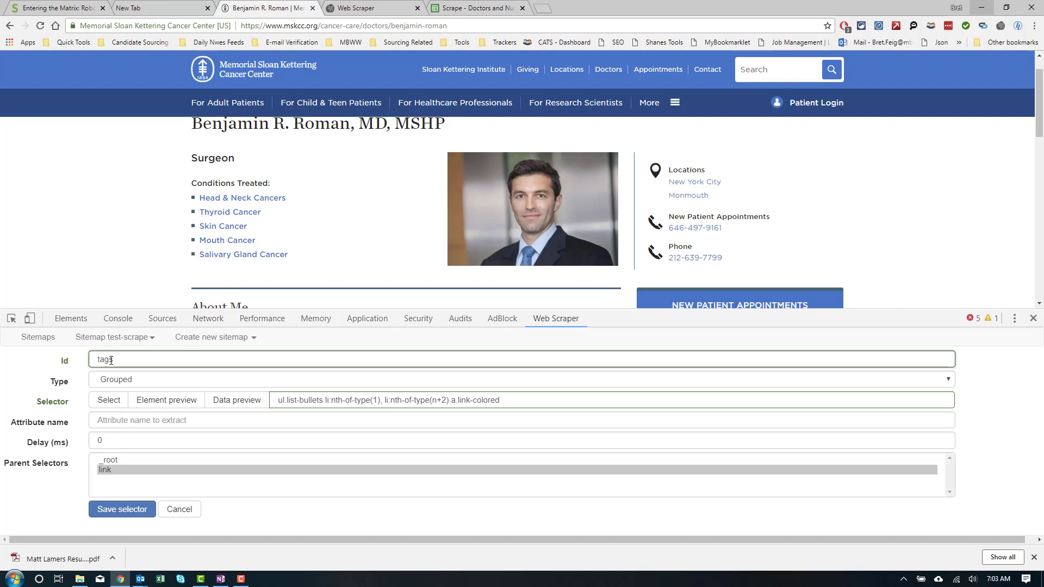
pyautogui.click(107, 509)
pyautogui.scroll(-1, 251, 247)
pyautogui.scroll(-2, 251, 245)
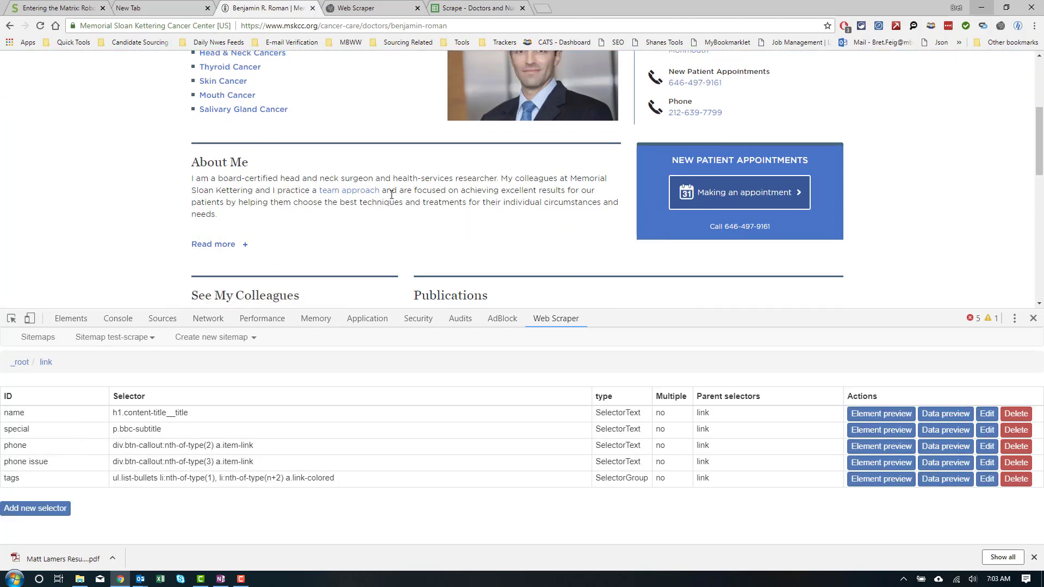
pyautogui.scroll(-2, 231, 213)
pyautogui.scroll(2, 231, 219)
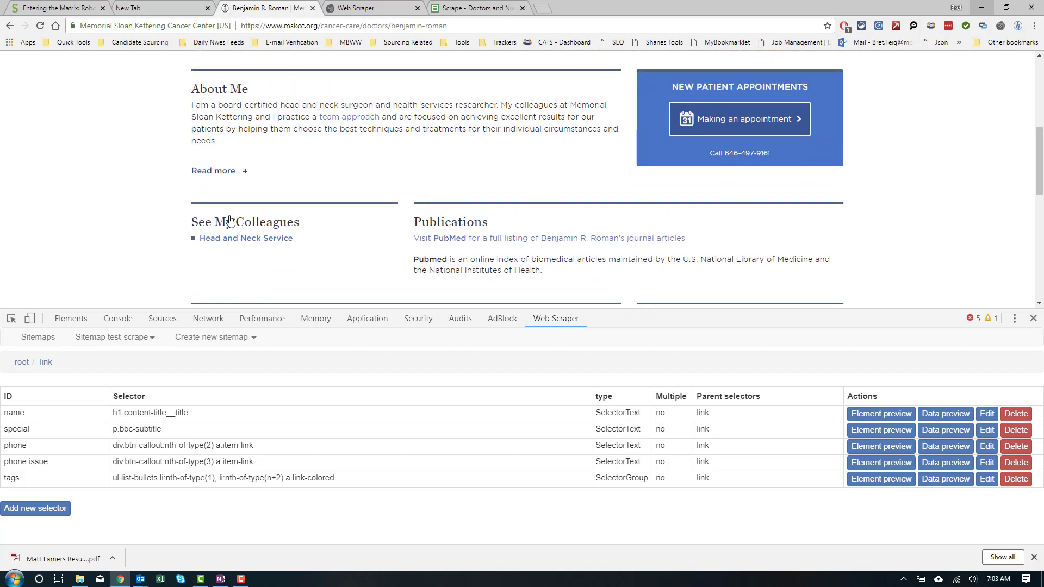
pyautogui.click(10, 26)
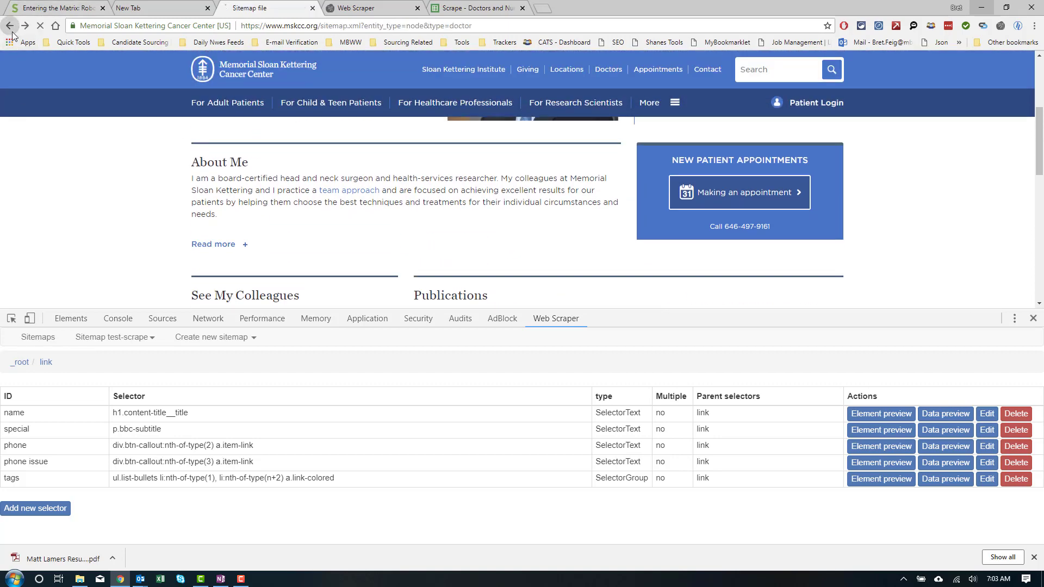
pyautogui.scroll(-2, 20, 160)
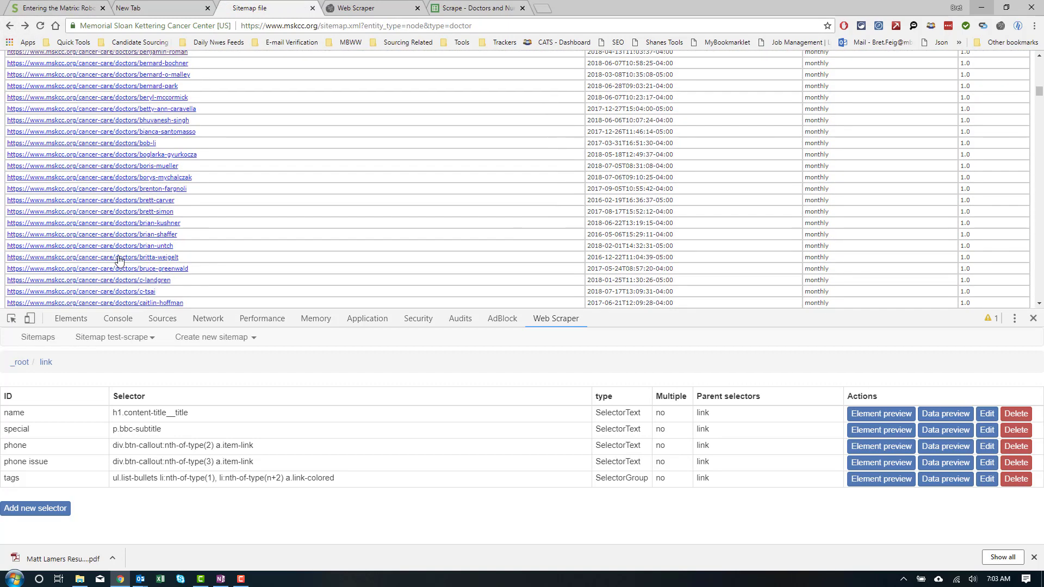
pyautogui.click(140, 246)
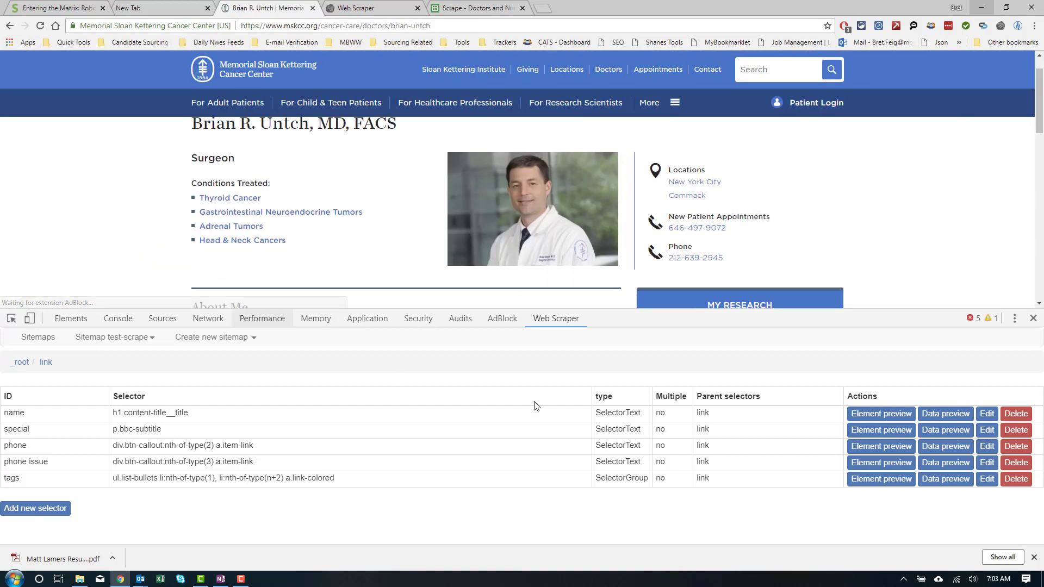
pyautogui.click(865, 414)
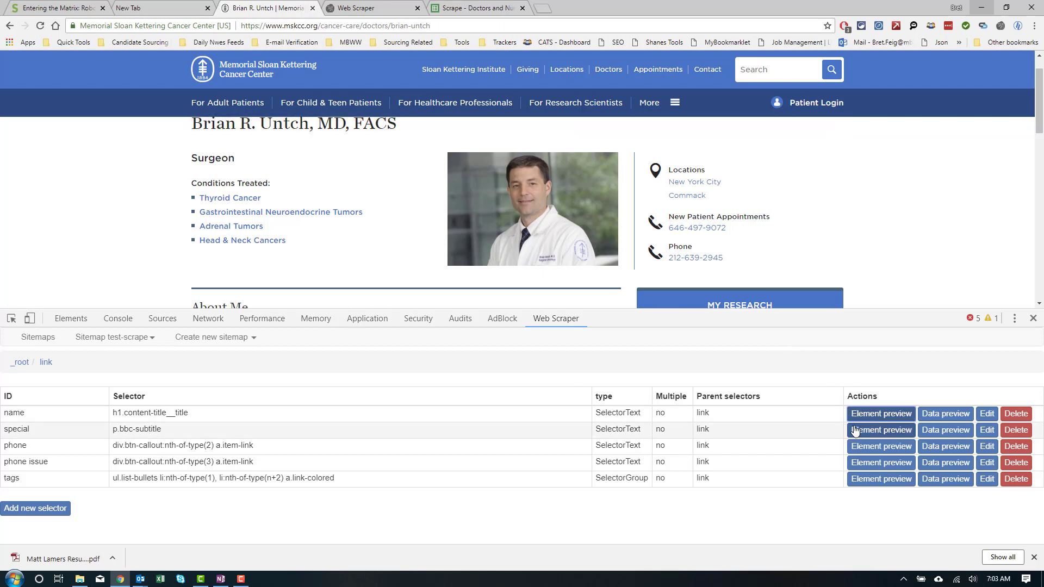
pyautogui.click(854, 431)
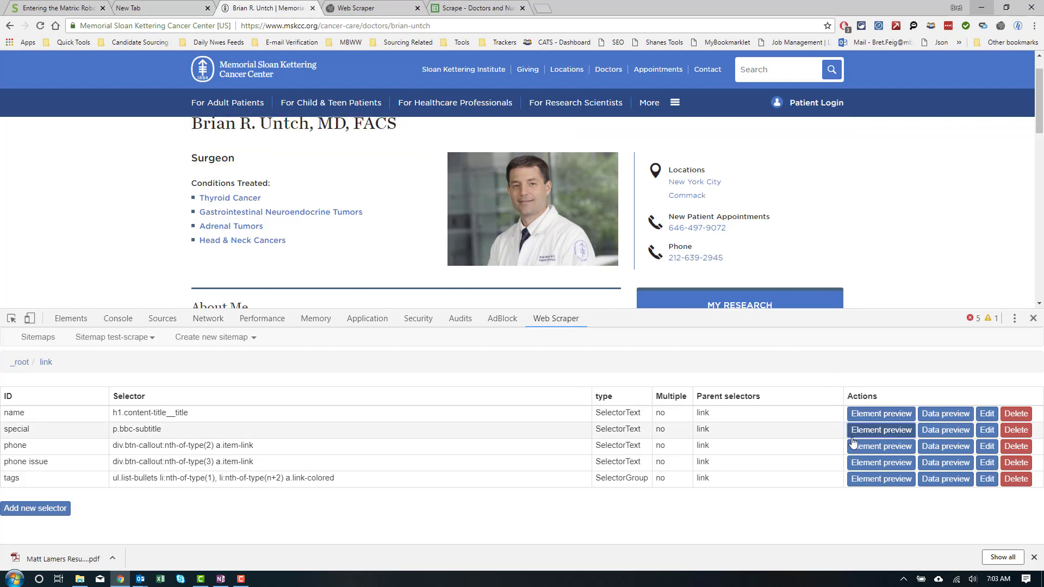
pyautogui.click(854, 446)
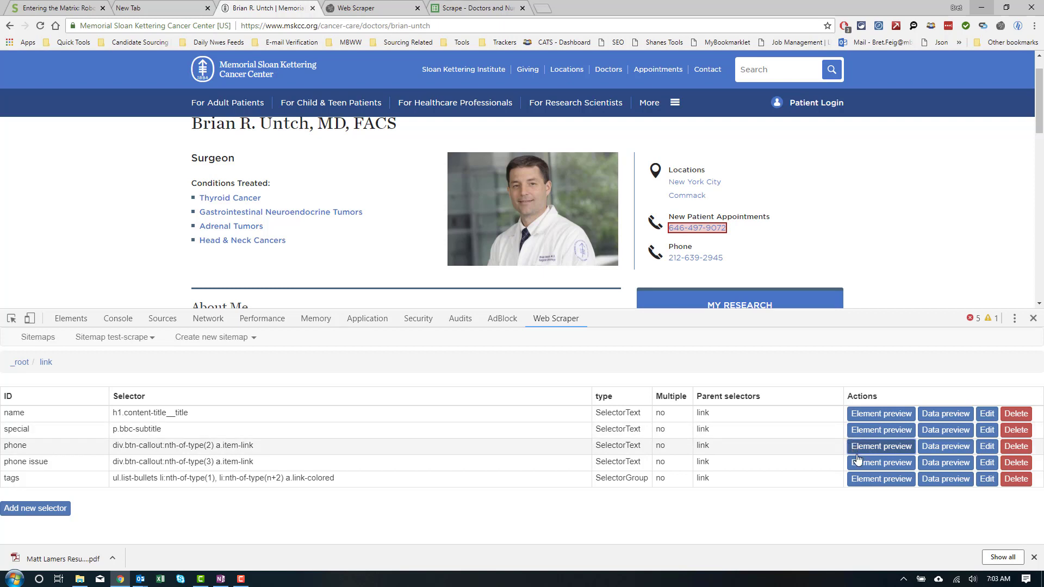
pyautogui.click(857, 464)
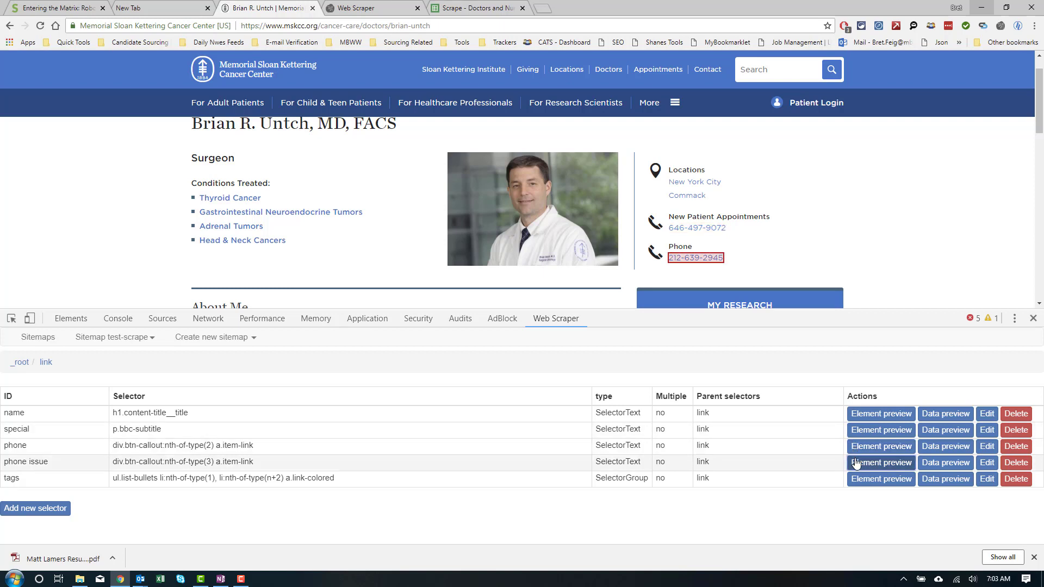
pyautogui.click(852, 479)
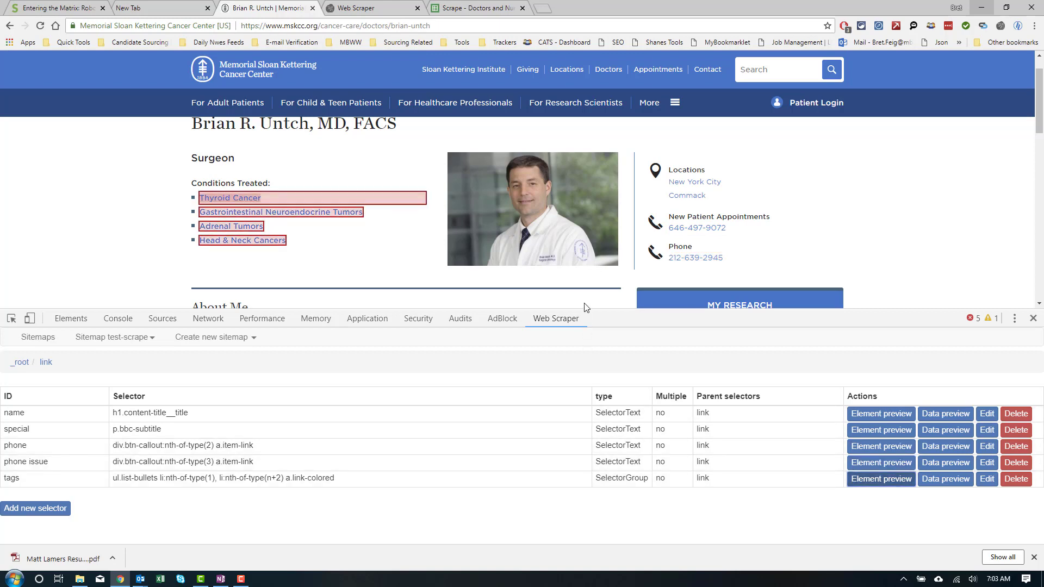
pyautogui.scroll(-3, 584, 308)
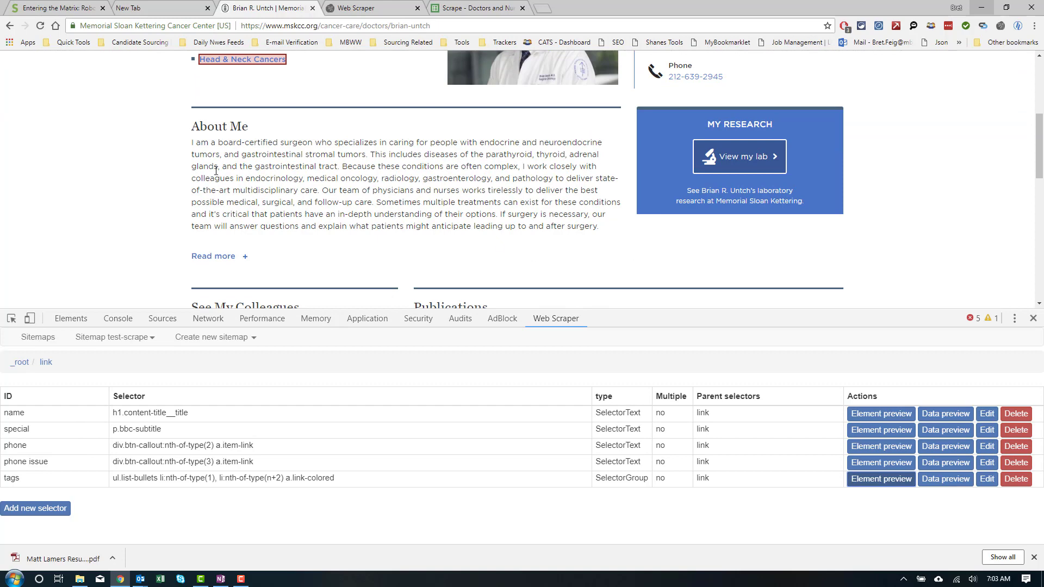
pyautogui.scroll(4, 400, 116)
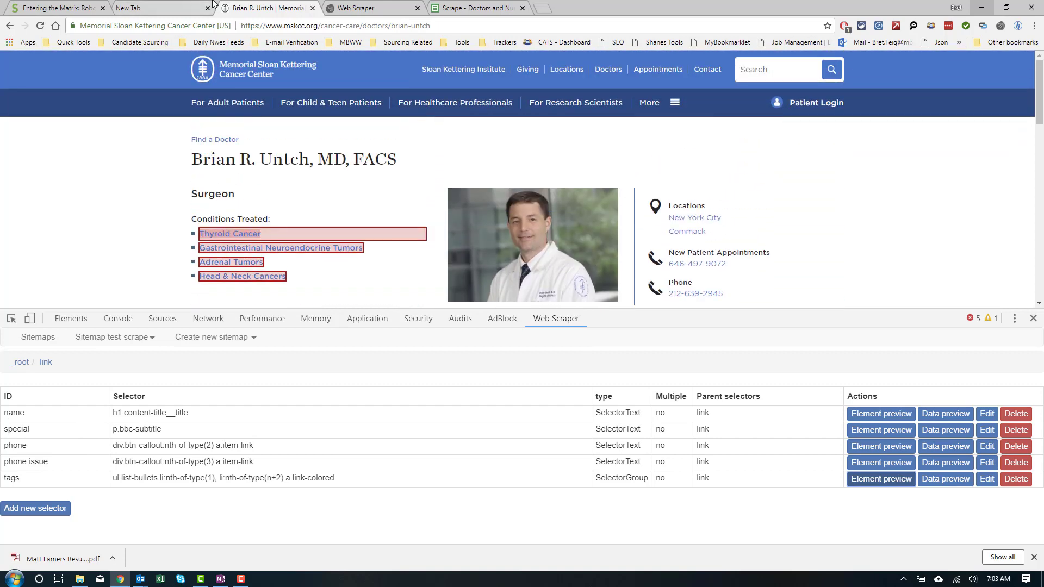
pyautogui.click(454, 7)
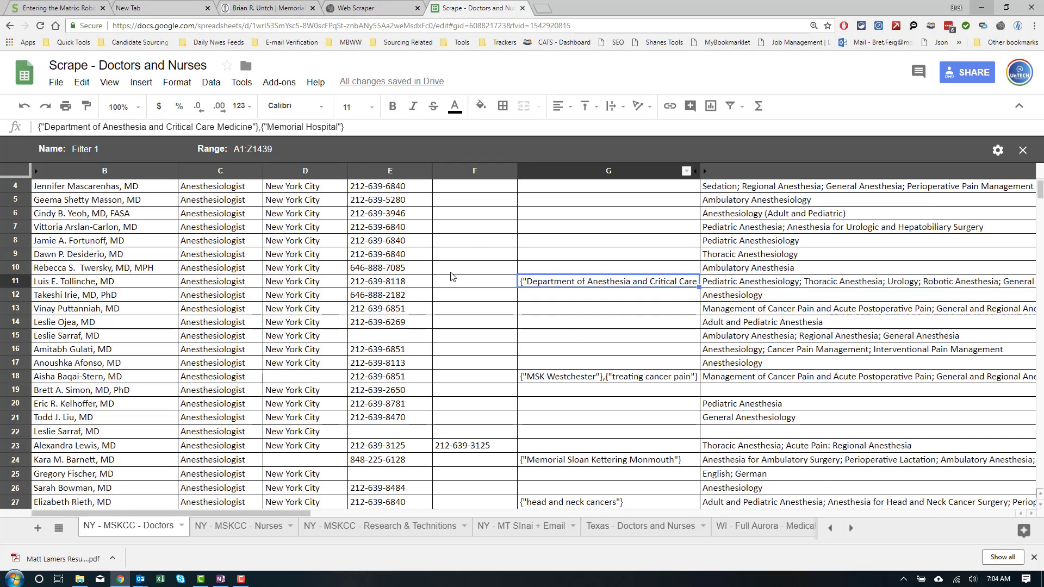
pyautogui.scroll(-2, 450, 305)
pyautogui.scroll(1, 448, 348)
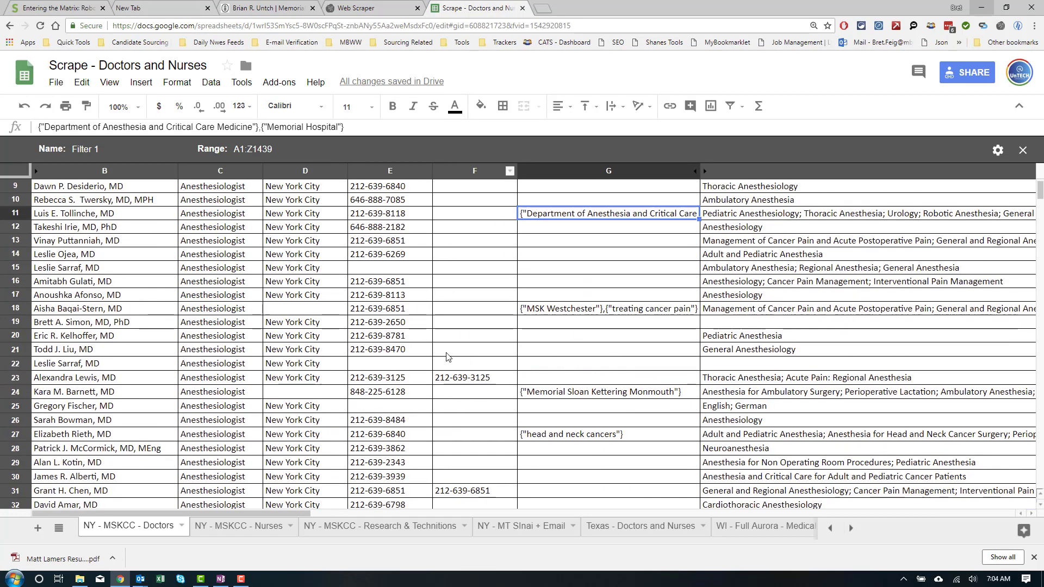
pyautogui.scroll(-4, 447, 357)
pyautogui.scroll(5, 447, 356)
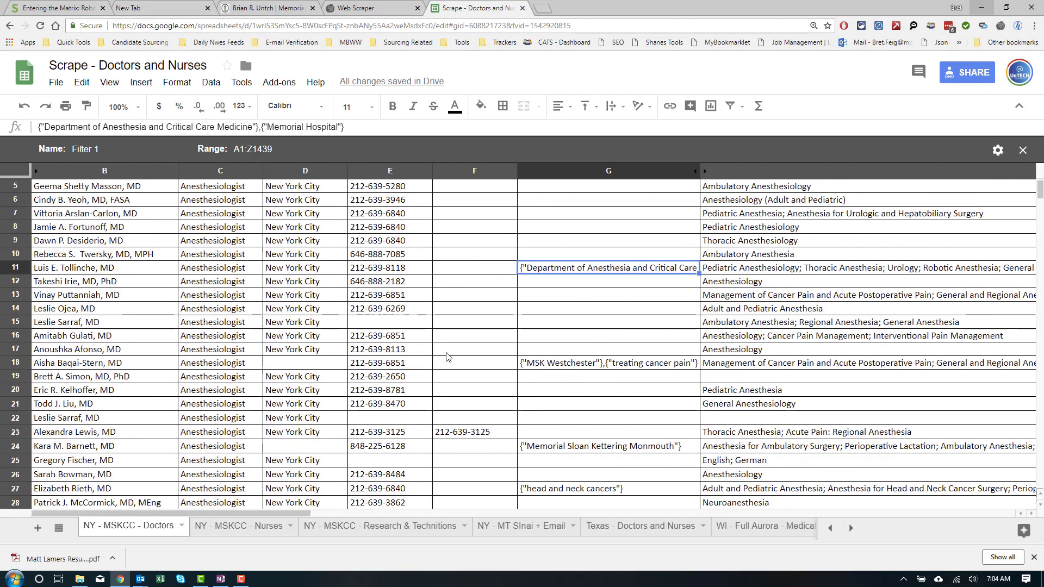
pyautogui.scroll(2, 447, 357)
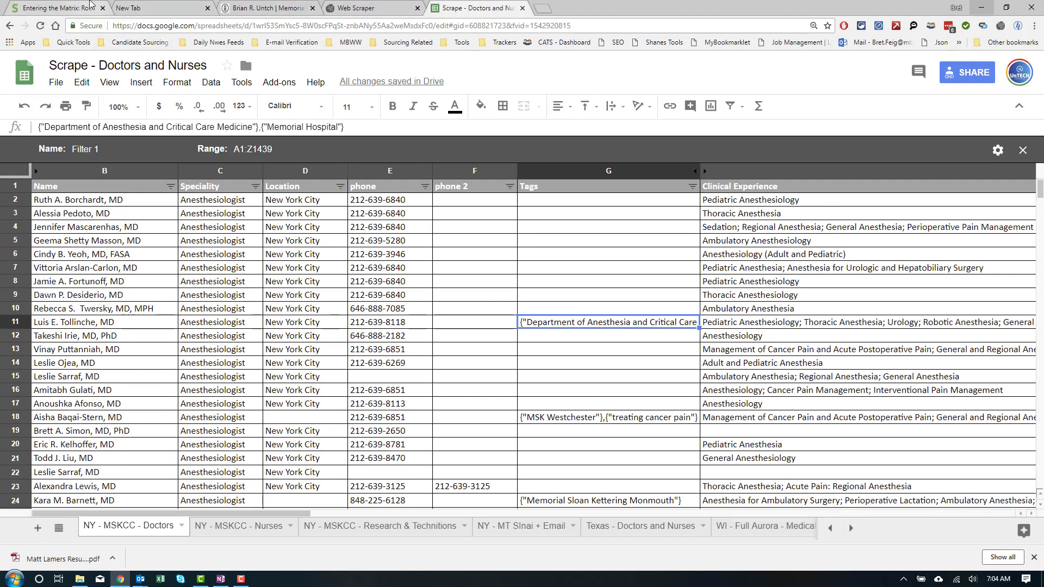
# Step: Switch through the Web Scraper, New Tab and SourceCon tabs to the doctor page tab
pyautogui.click(344, 8)
pyautogui.click(187, 8)
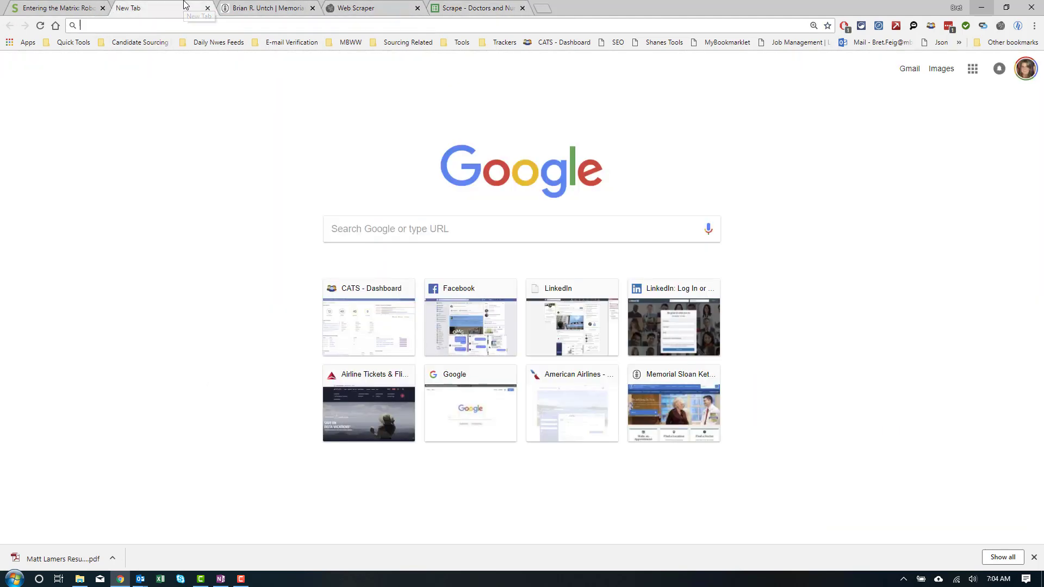
pyautogui.click(93, 4)
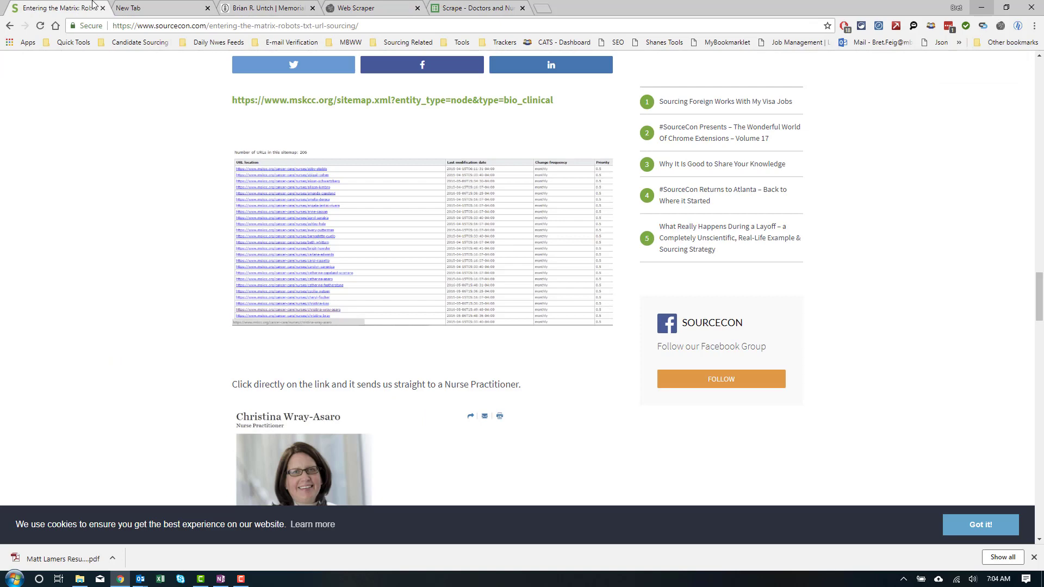
pyautogui.click(253, 8)
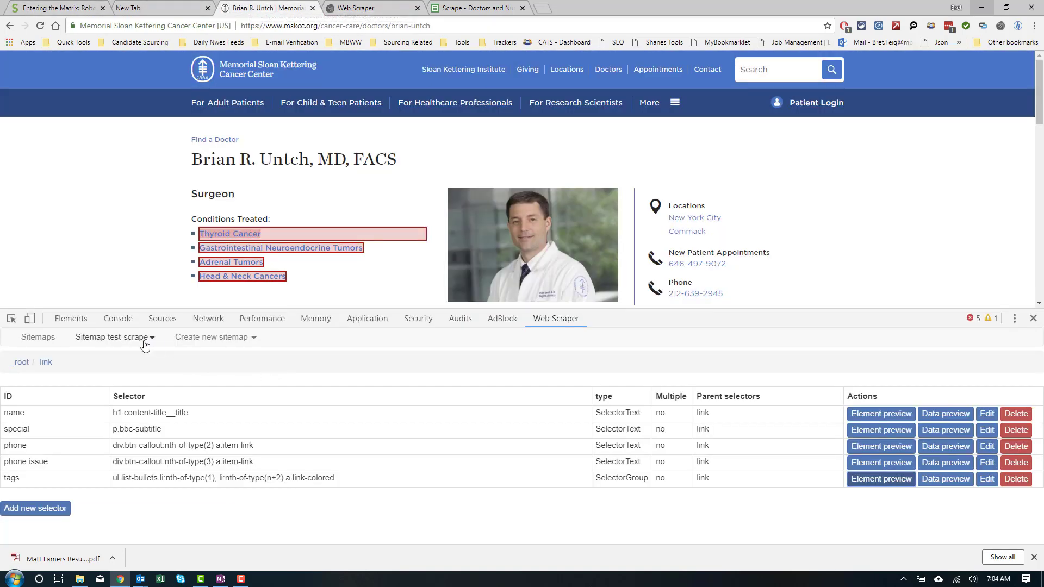
# Step: Scrape test-scrape with 2000 ms request interval and page load delay, then reopen its menu
pyautogui.click(107, 339)
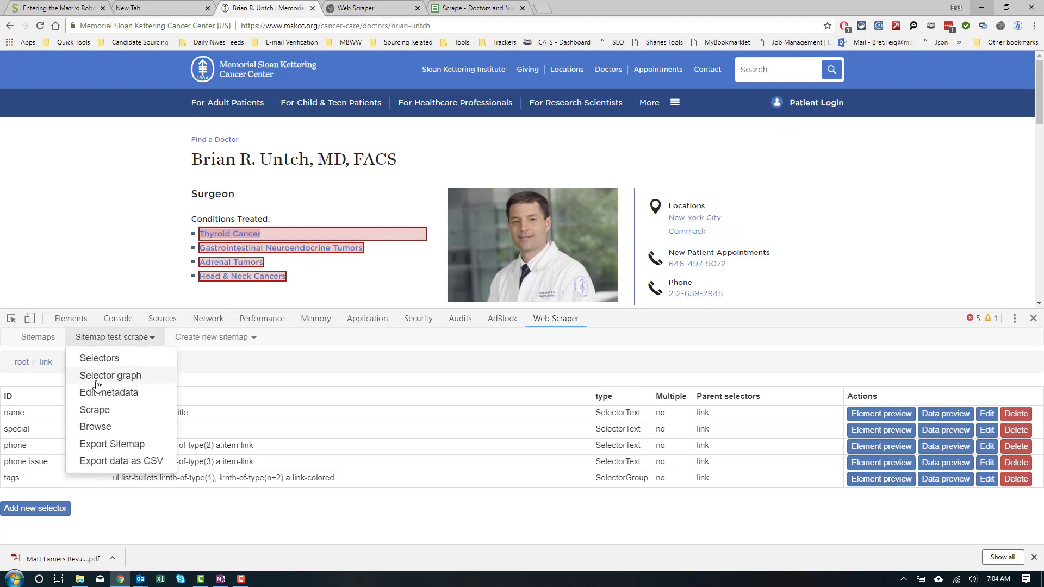
pyautogui.click(92, 410)
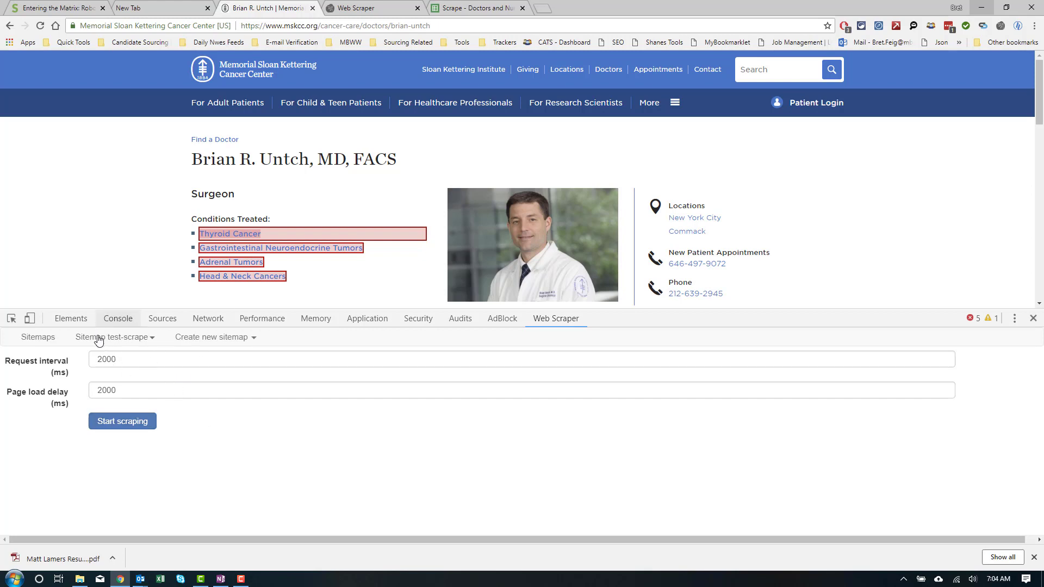
pyautogui.click(150, 419)
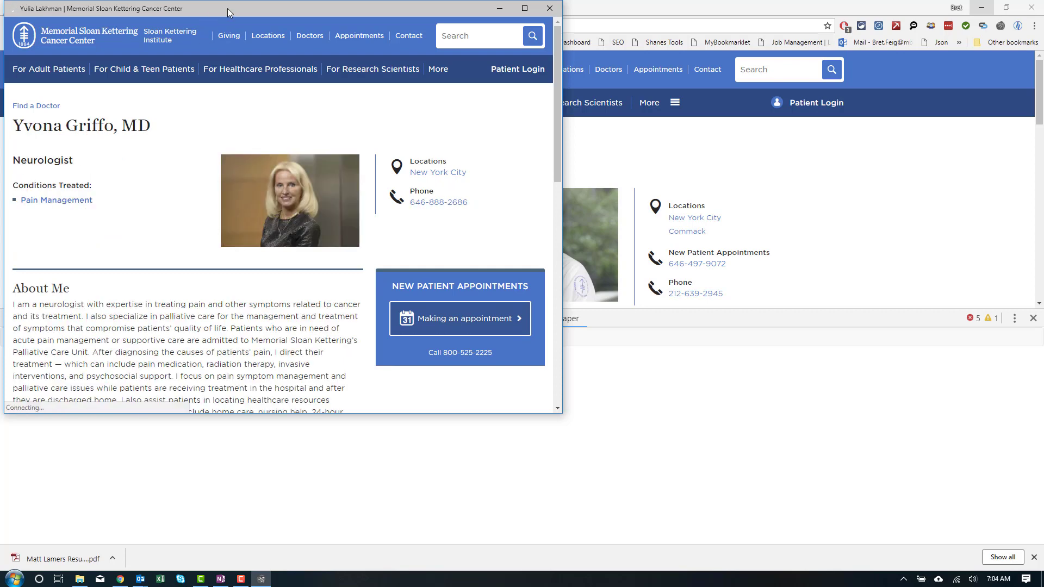
pyautogui.moveTo(254, 13); pyautogui.dragTo(1041, 115)
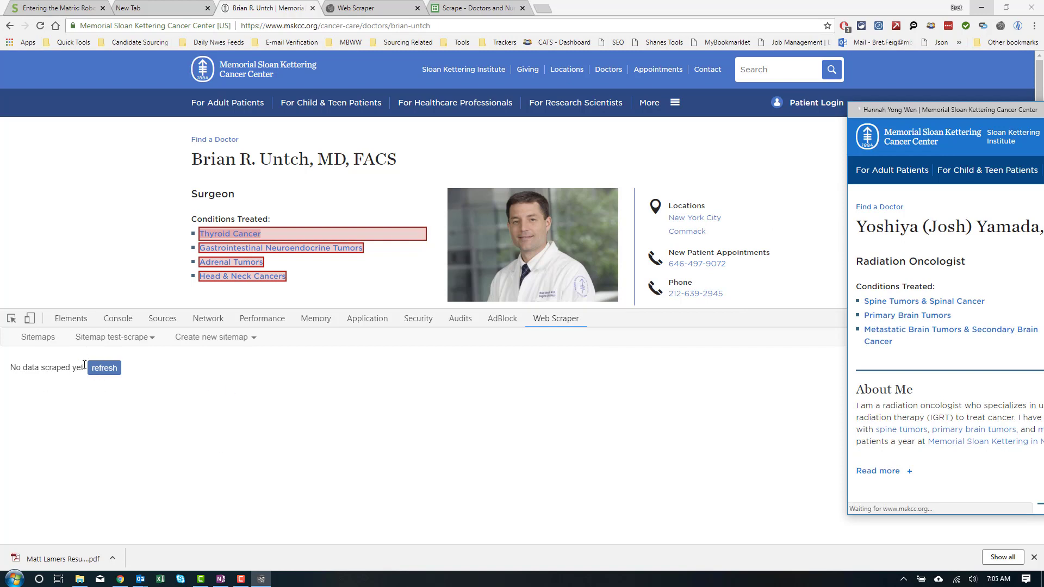
pyautogui.click(103, 340)
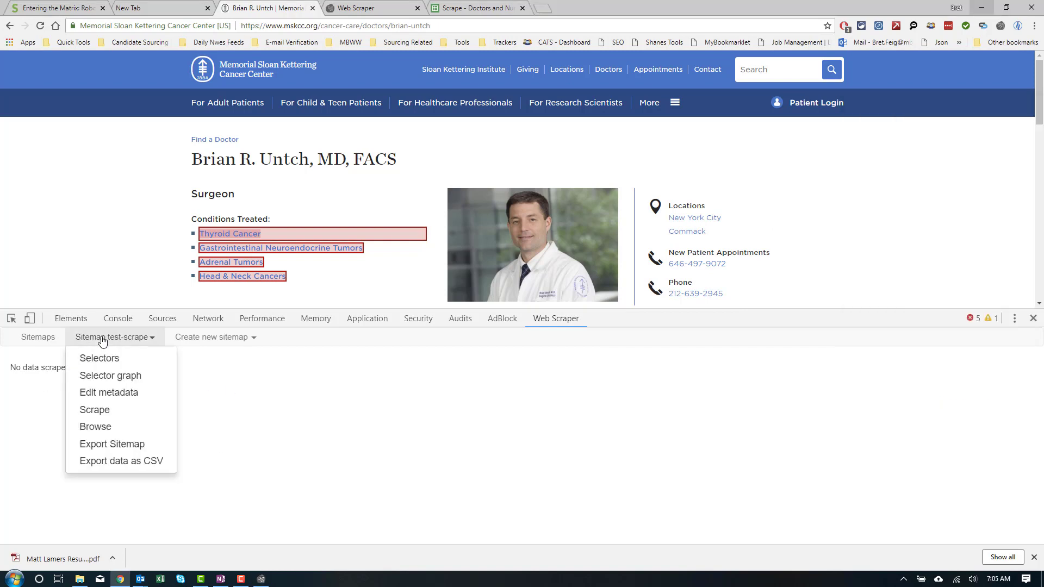
# Step: Browse the test-scrape sitemap's data and refresh it to load the scraped doctor rows
pyautogui.click(85, 427)
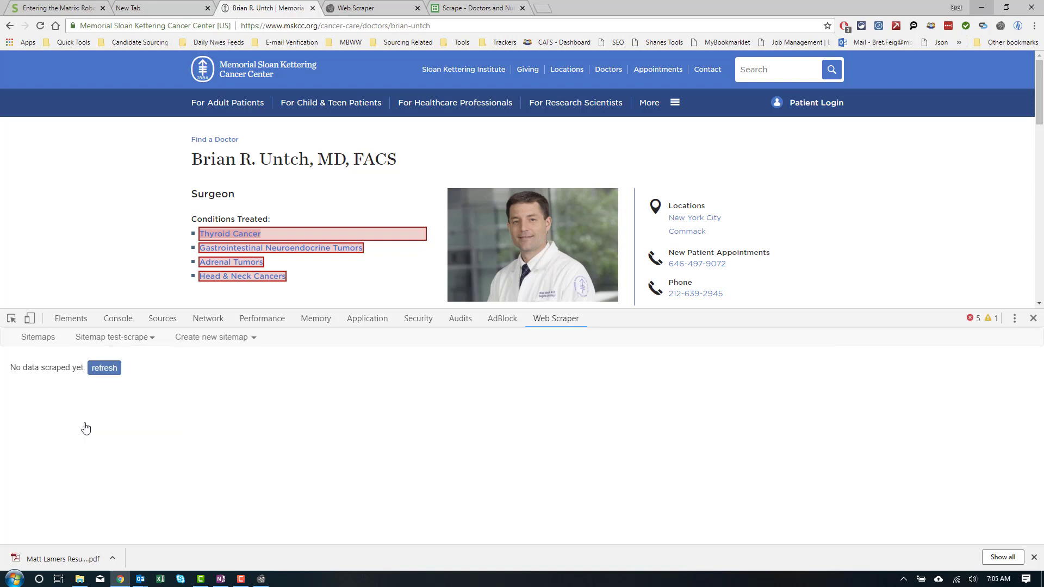
pyautogui.click(111, 371)
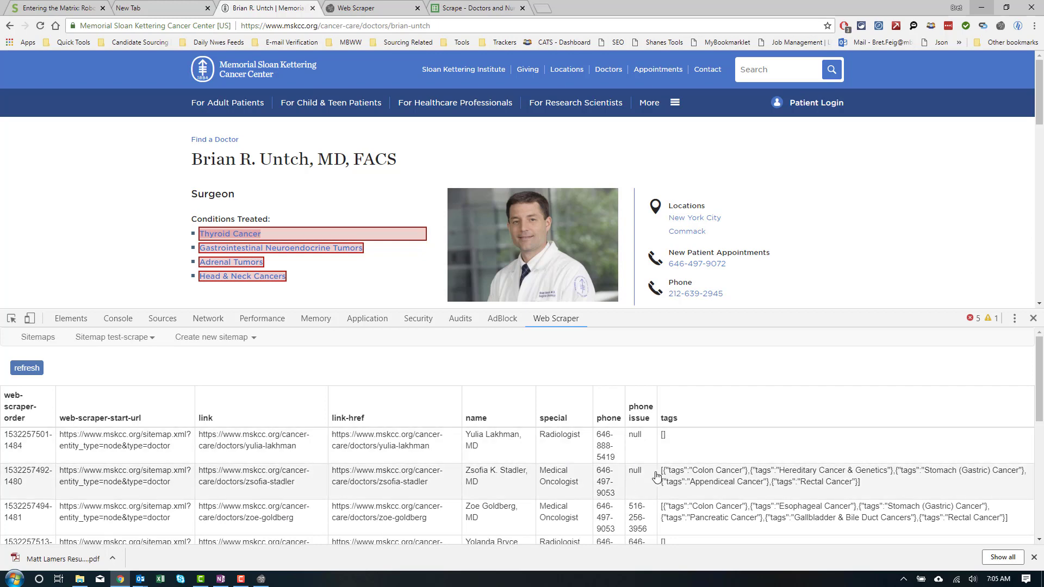
pyautogui.scroll(-4, 663, 506)
pyautogui.scroll(-2, 658, 511)
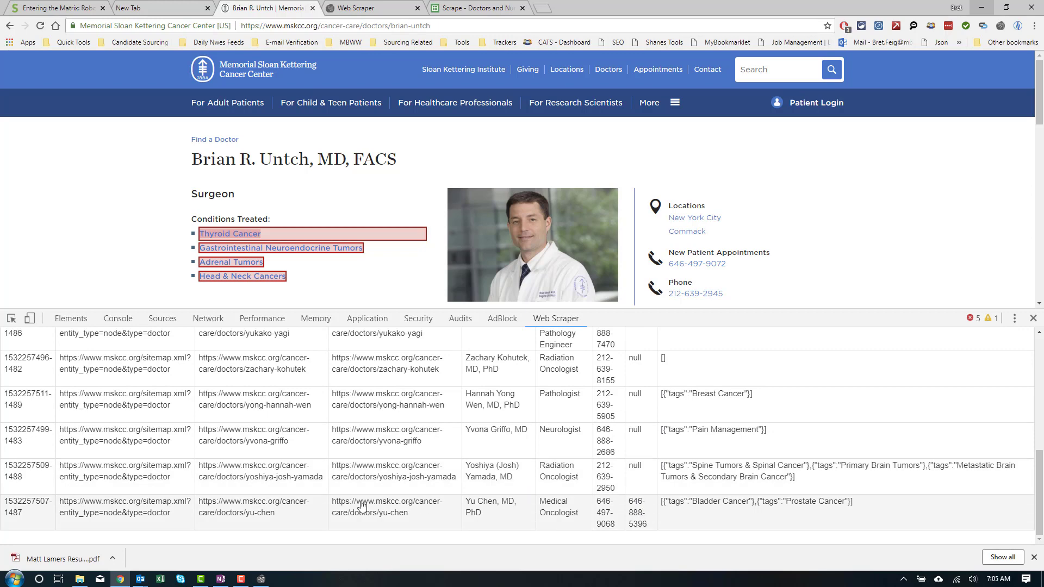
pyautogui.scroll(6, 109, 389)
pyautogui.scroll(1, 109, 388)
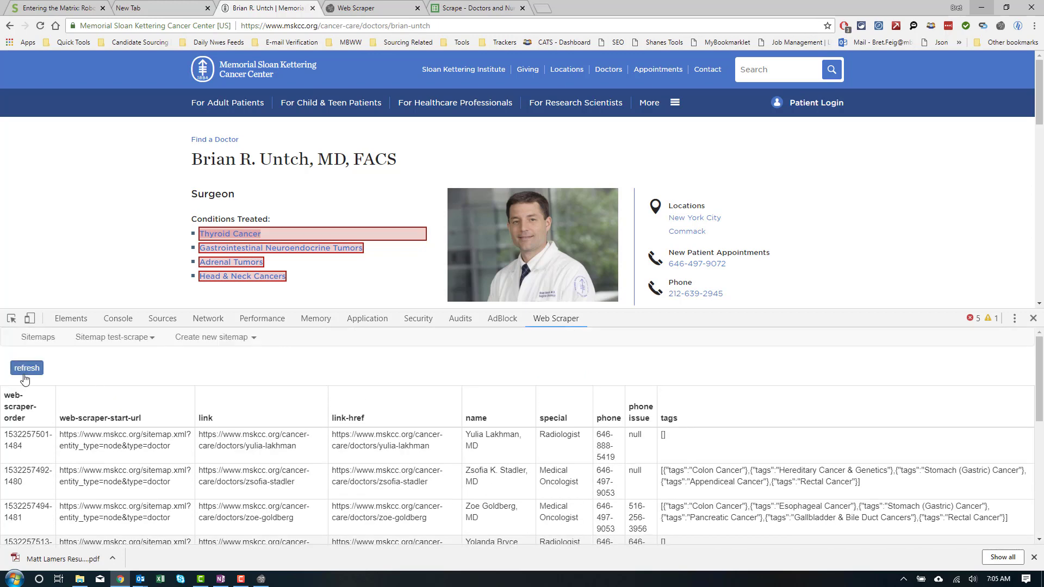
# Step: Refresh the table again, review the new rows, and minimize the scraper window
pyautogui.click(23, 366)
pyautogui.scroll(-3, 473, 489)
pyautogui.scroll(-5, 473, 489)
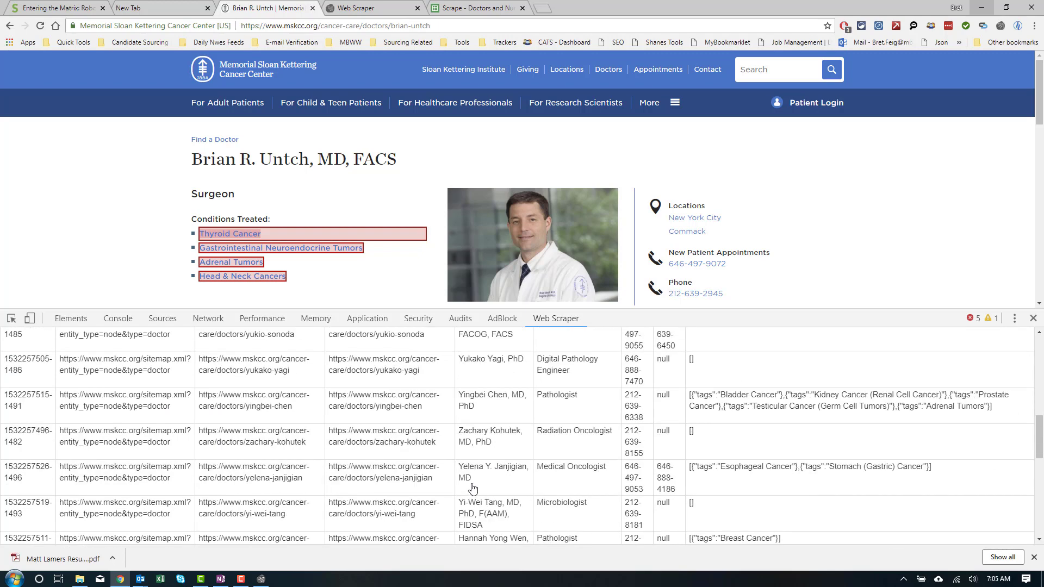
pyautogui.scroll(-2, 476, 484)
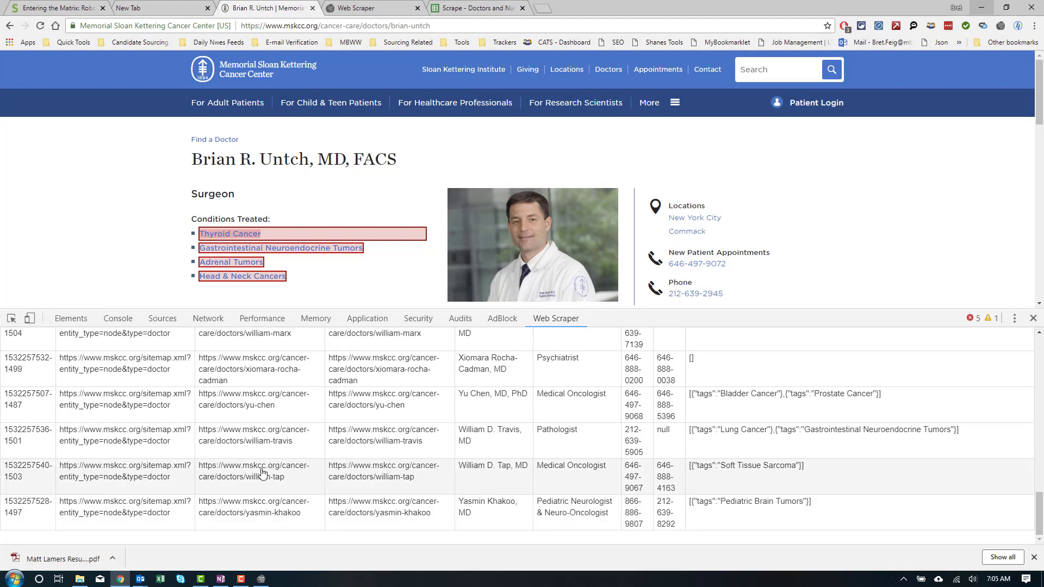
pyautogui.scroll(6, 267, 471)
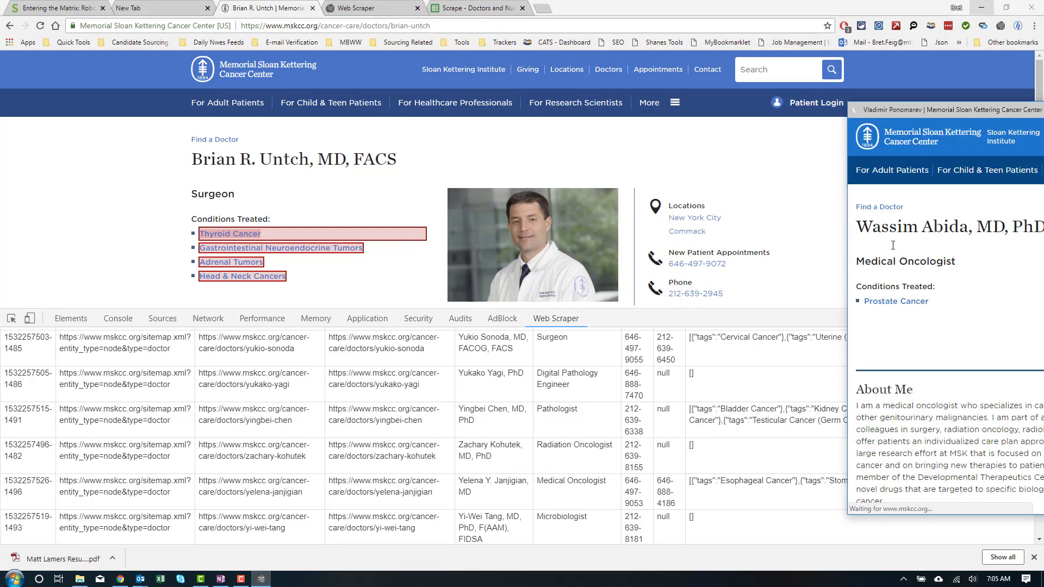
pyautogui.moveTo(870, 114); pyautogui.dragTo(354, 113)
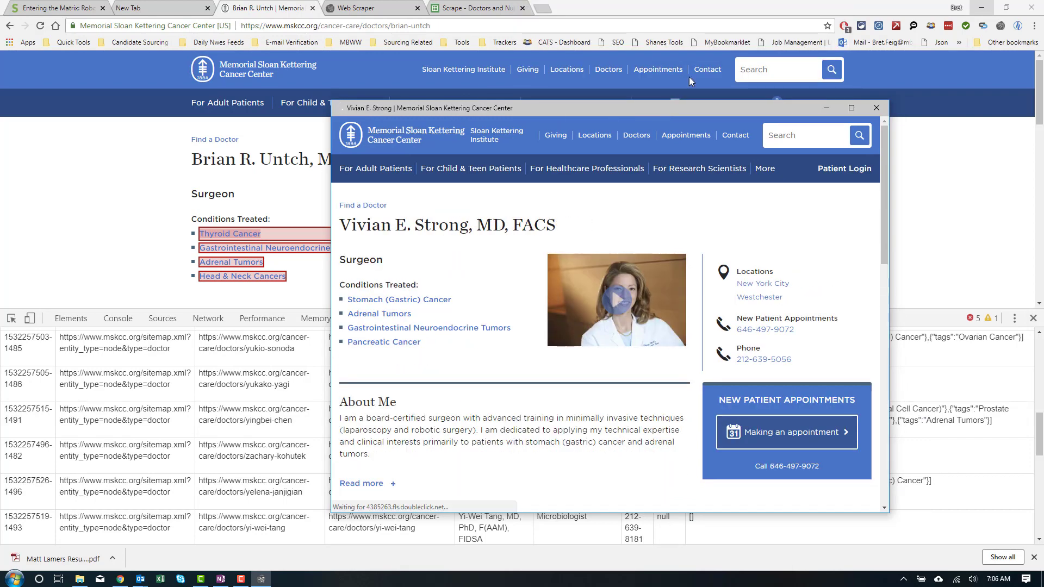
pyautogui.click(825, 108)
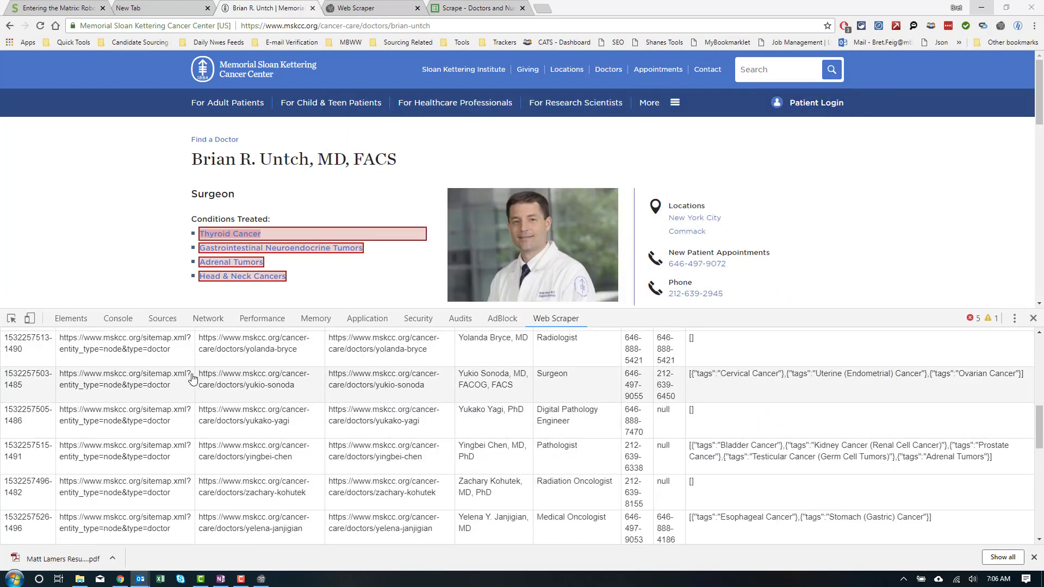
pyautogui.scroll(10, 193, 379)
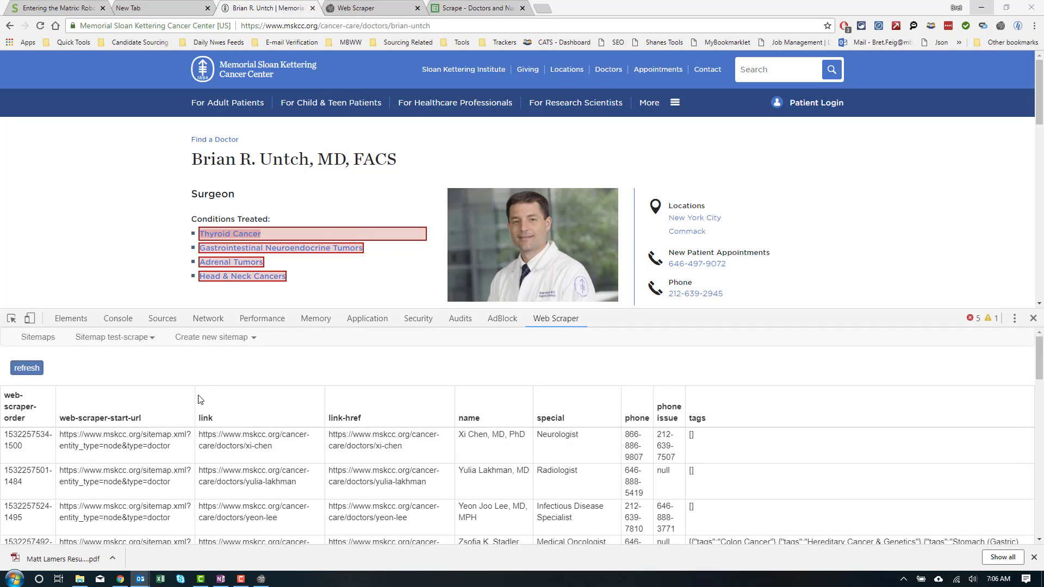
pyautogui.click(136, 341)
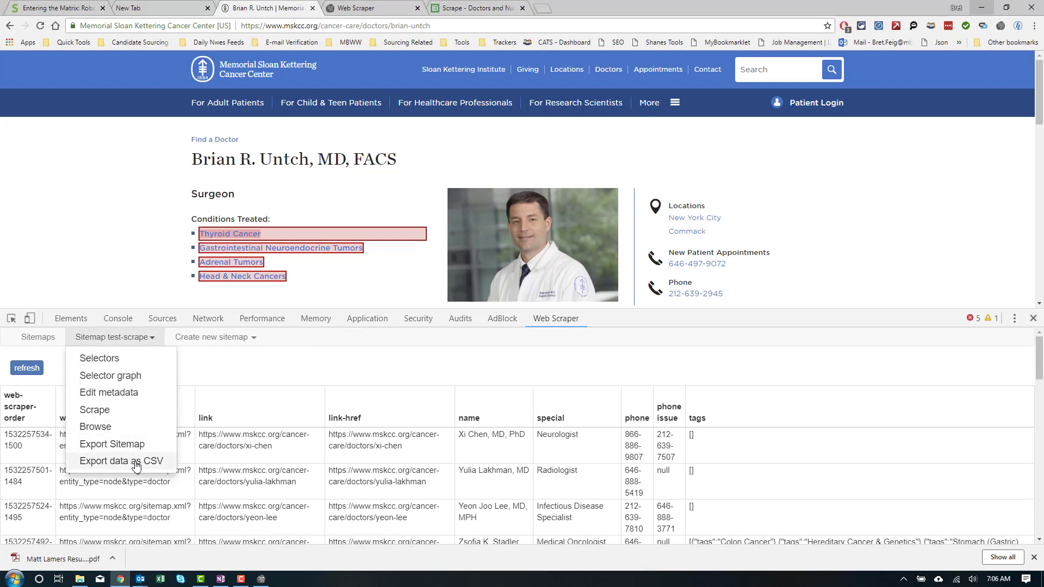
pyautogui.click(316, 362)
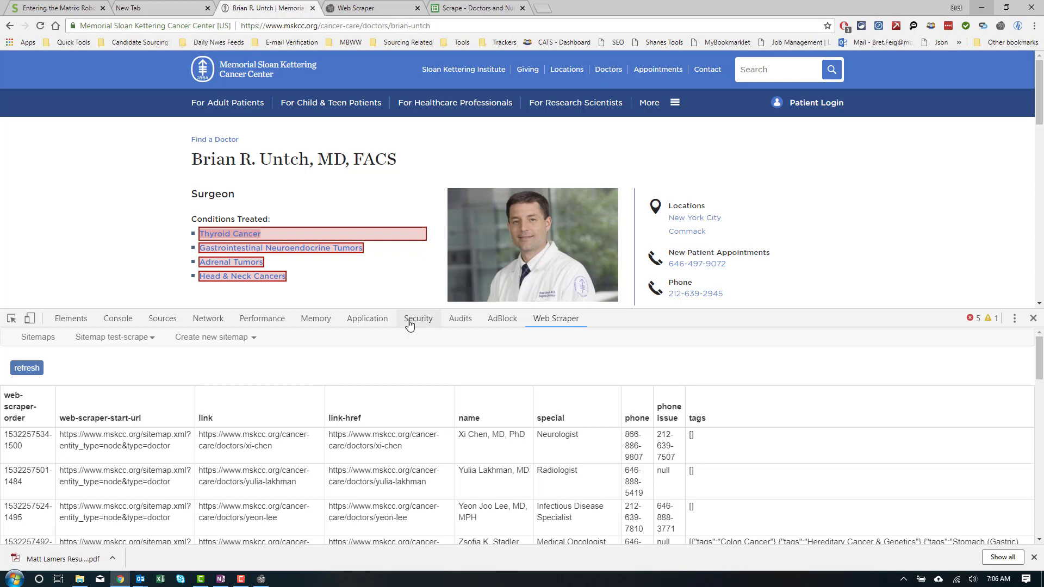
# Step: Check the Doctors, Nurses and Research & Technitions sheets, then return to the MSKCC doctor profile
pyautogui.click(497, 11)
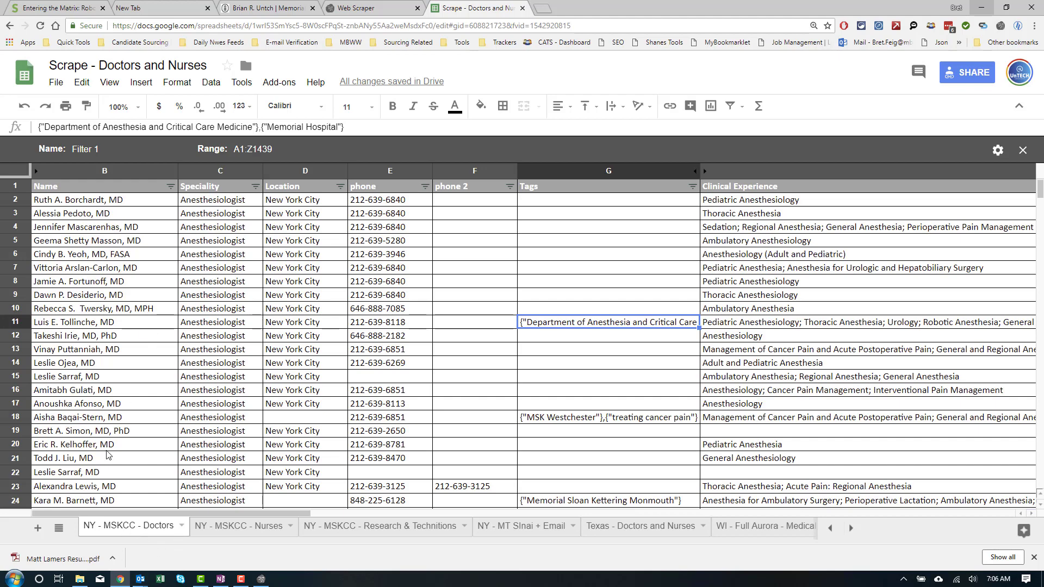
pyautogui.click(209, 527)
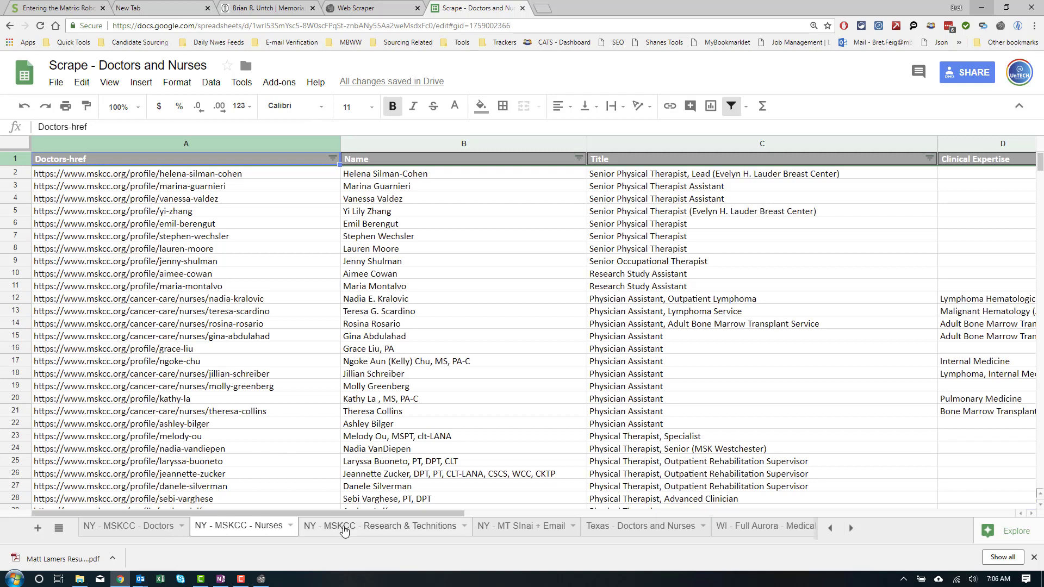
pyautogui.click(347, 527)
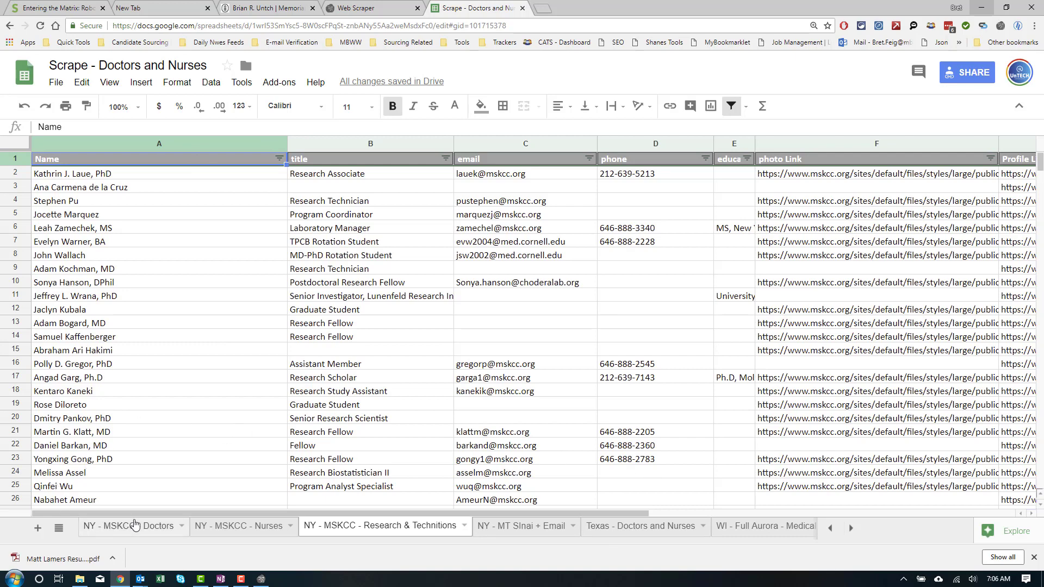
pyautogui.click(136, 535)
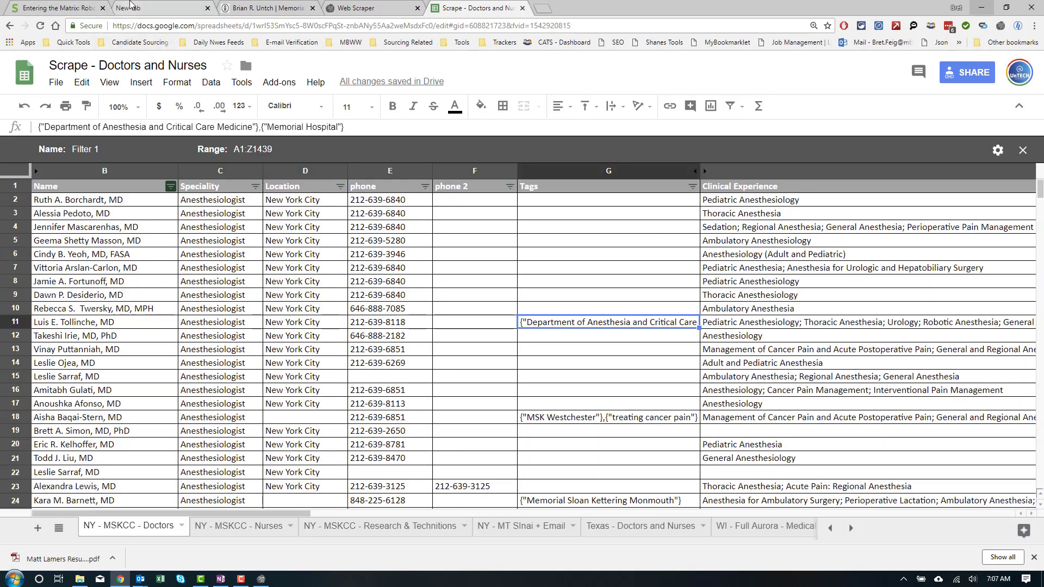
pyautogui.click(232, 6)
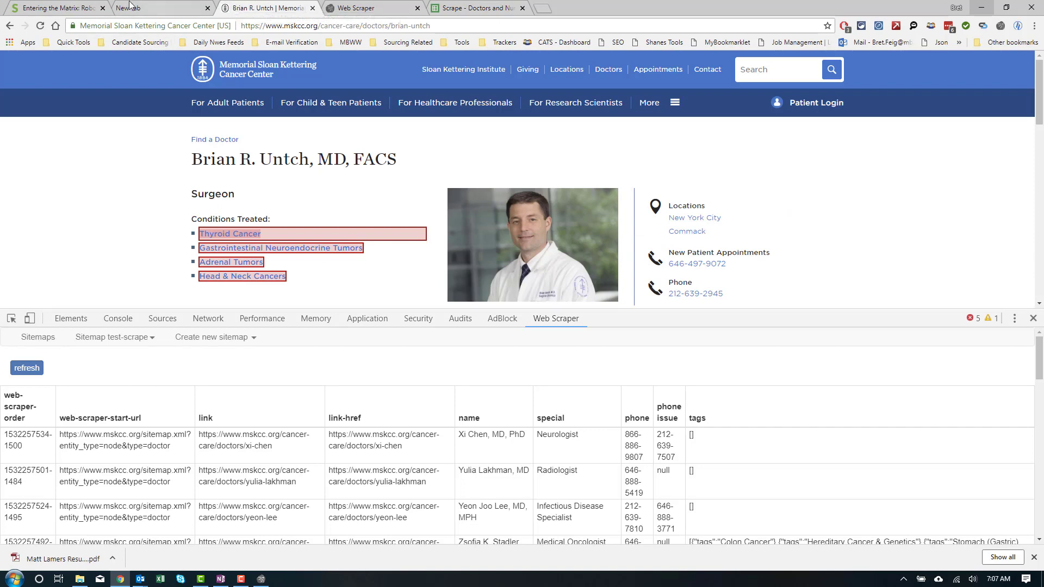
# Step: Go back twice to the mskcc.org sitemap index and close the developer tools panel
pyautogui.click(8, 27)
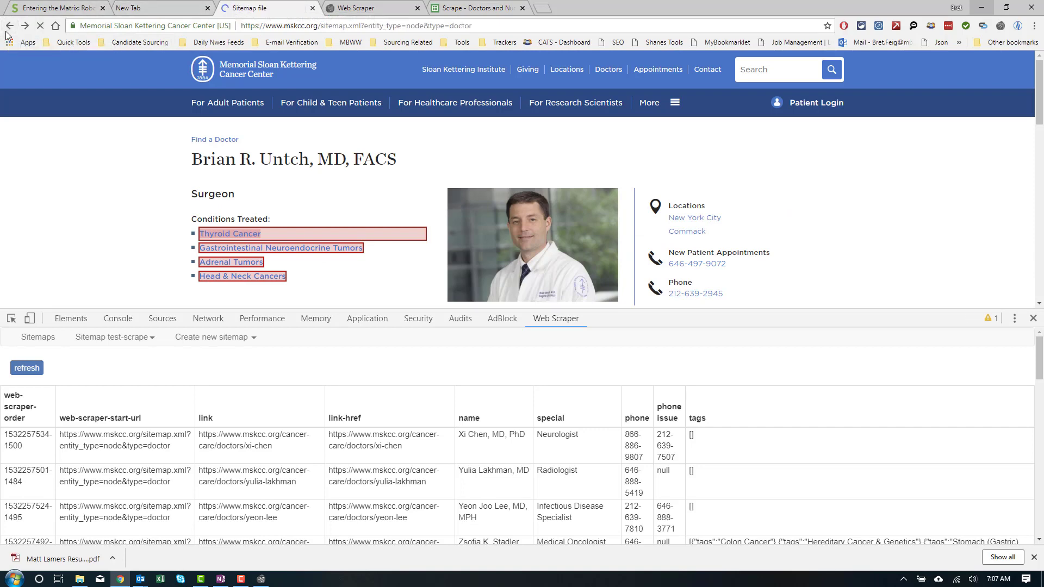
pyautogui.click(7, 31)
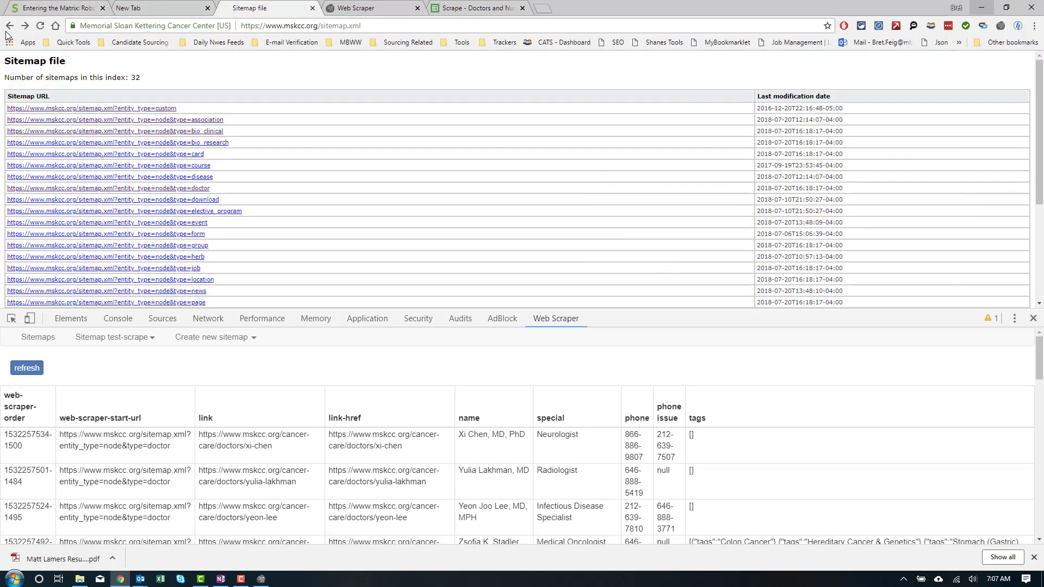
pyautogui.click(1033, 319)
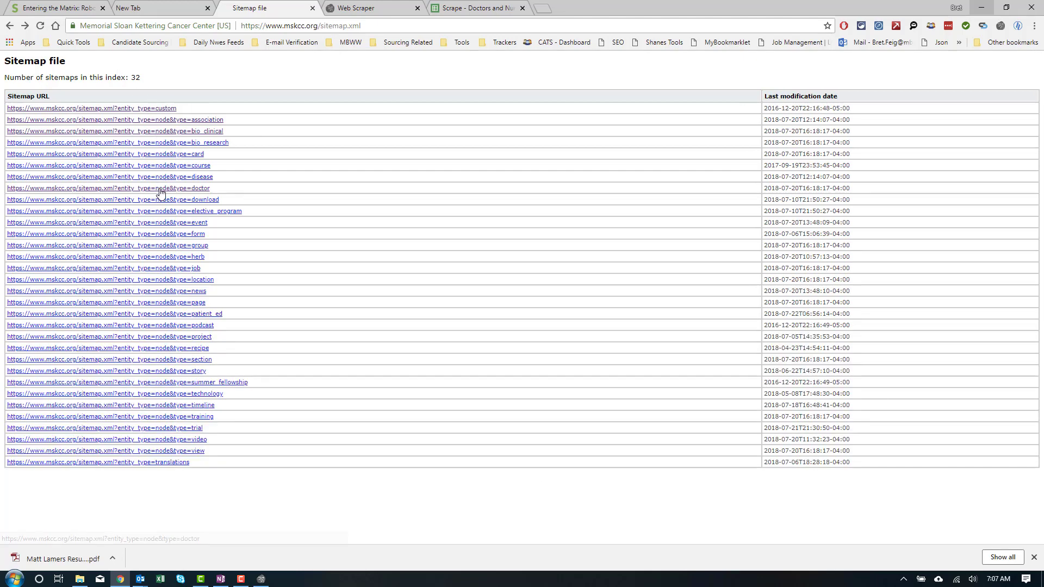
# Step: Preview the bio_clinical and association sitemaps, returning to the sitemap index each time
pyautogui.click(204, 133)
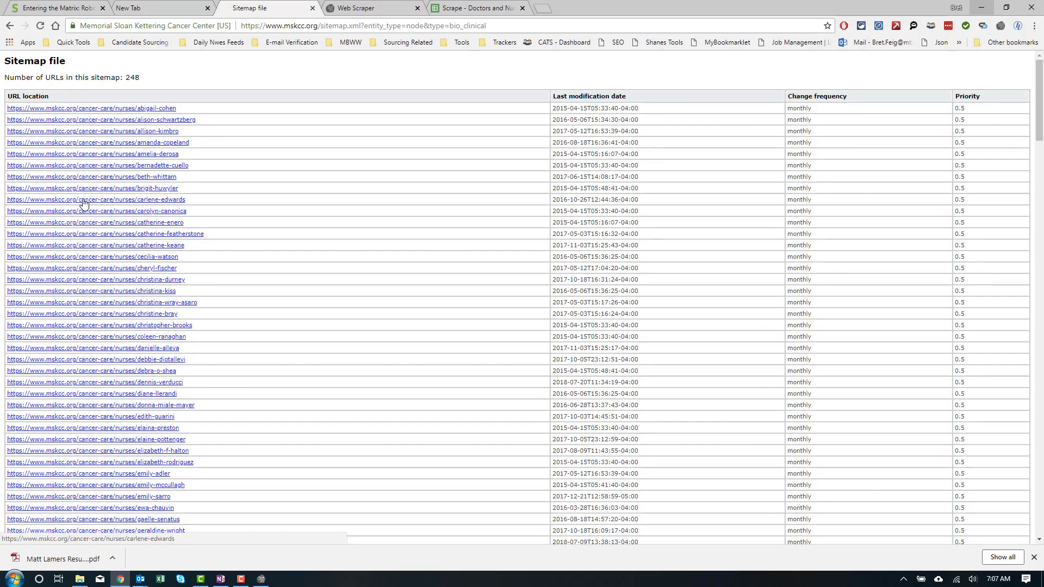
pyautogui.scroll(-2, 125, 291)
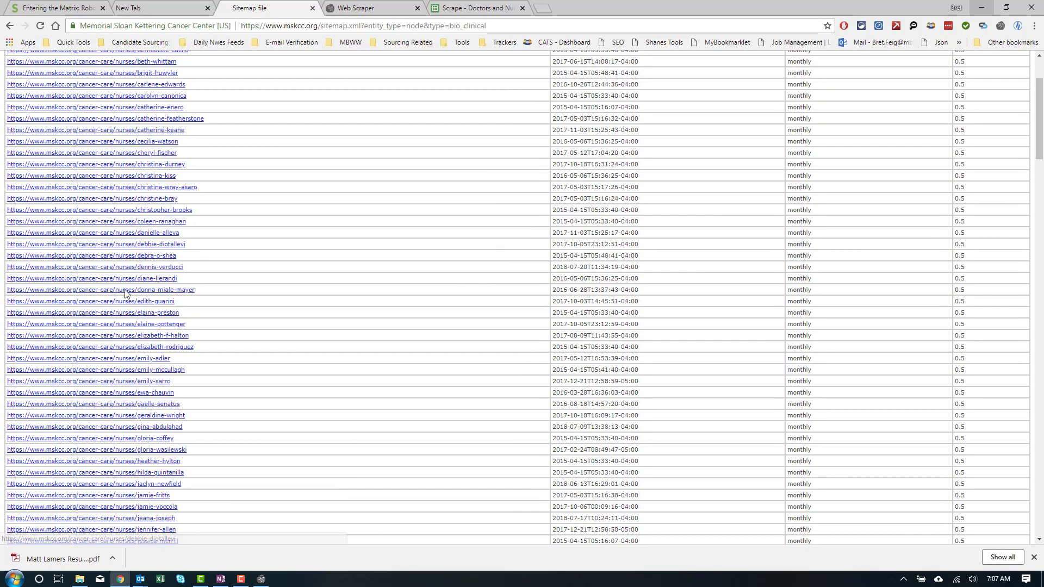
pyautogui.scroll(2, 126, 293)
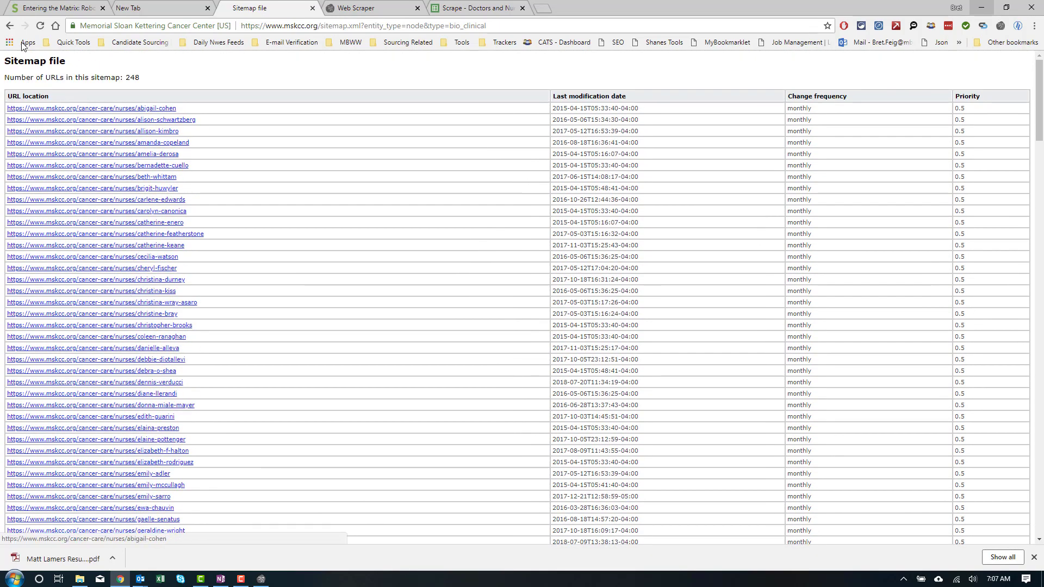
pyautogui.click(10, 26)
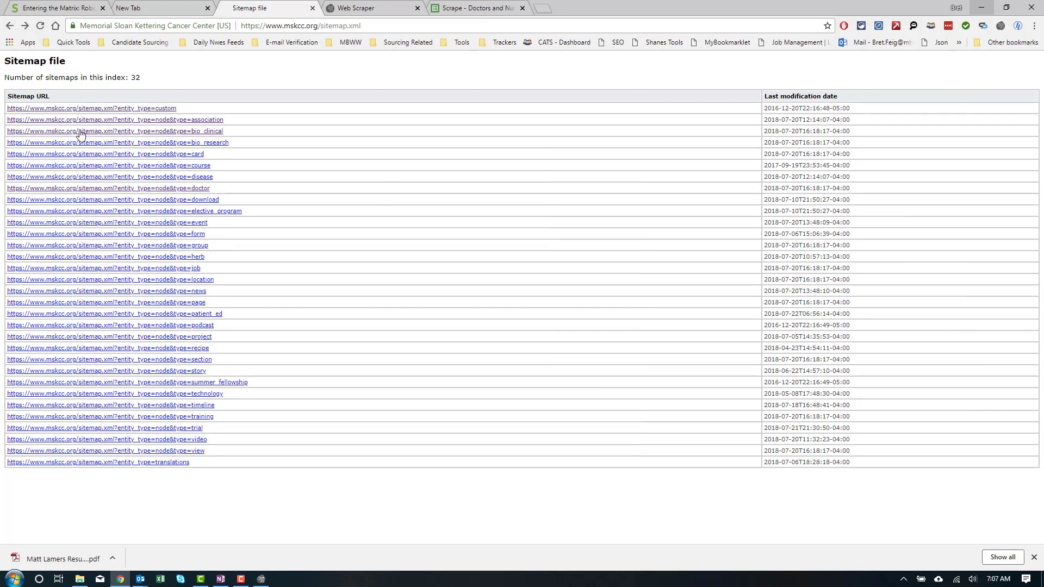
pyautogui.click(185, 120)
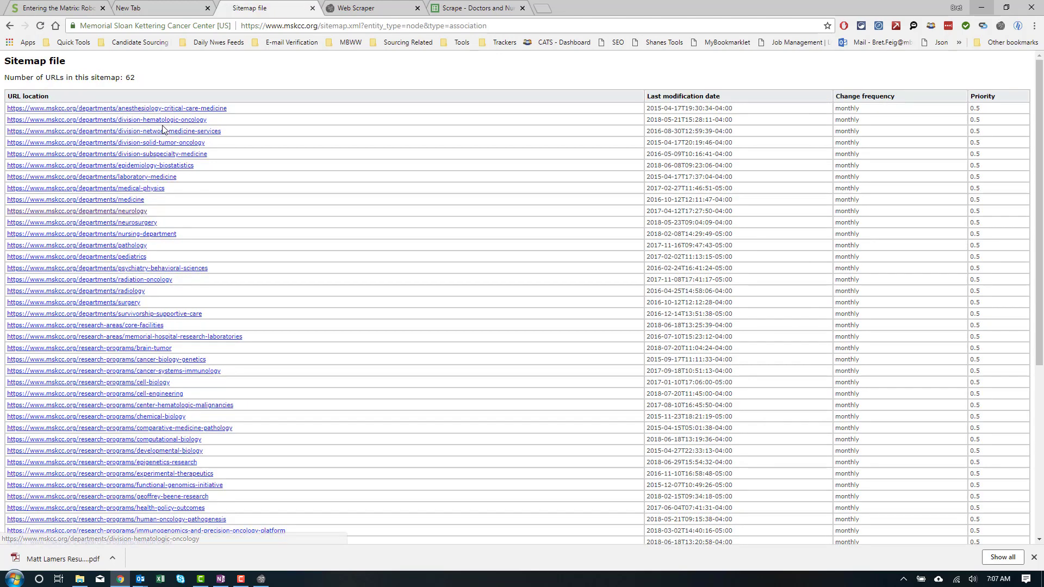
pyautogui.click(4, 26)
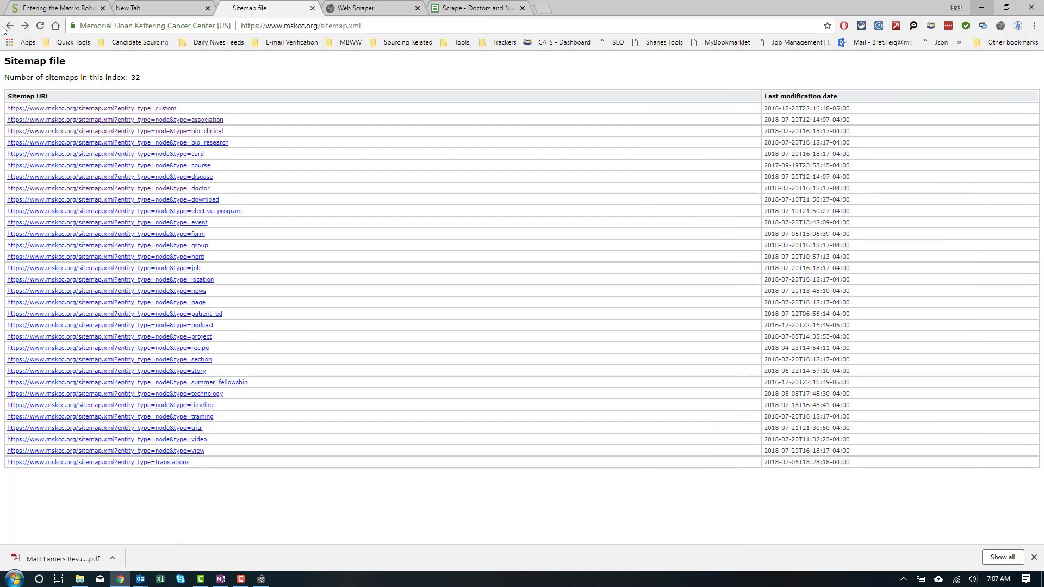
pyautogui.click(161, 122)
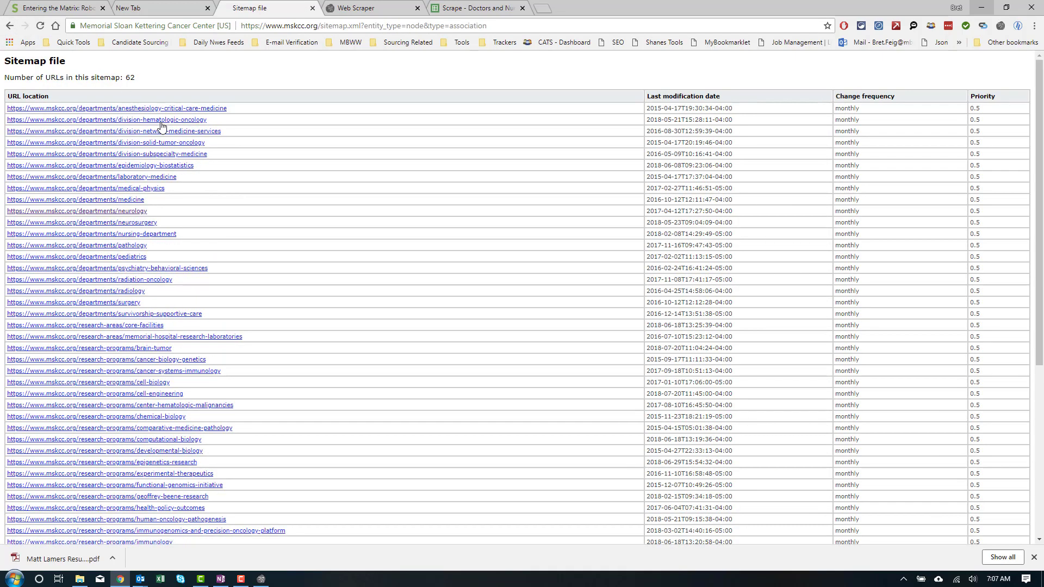
pyautogui.click(16, 27)
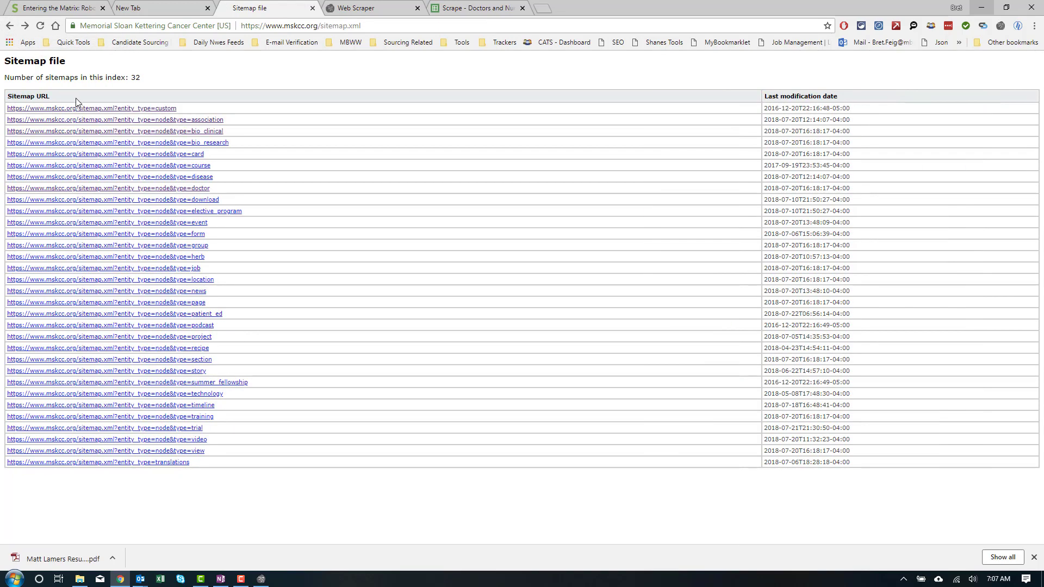
pyautogui.click(172, 143)
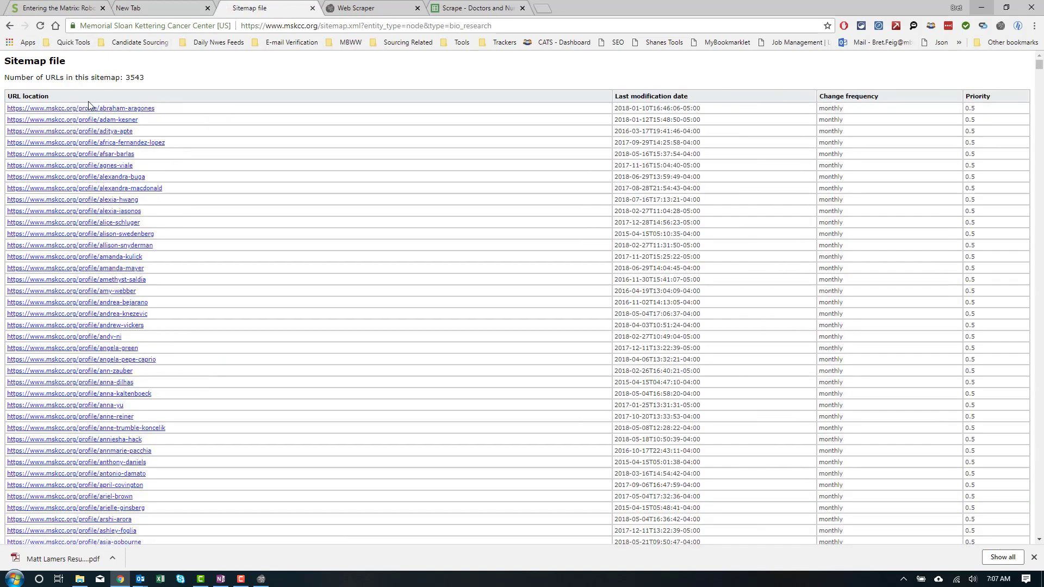
pyautogui.click(110, 142)
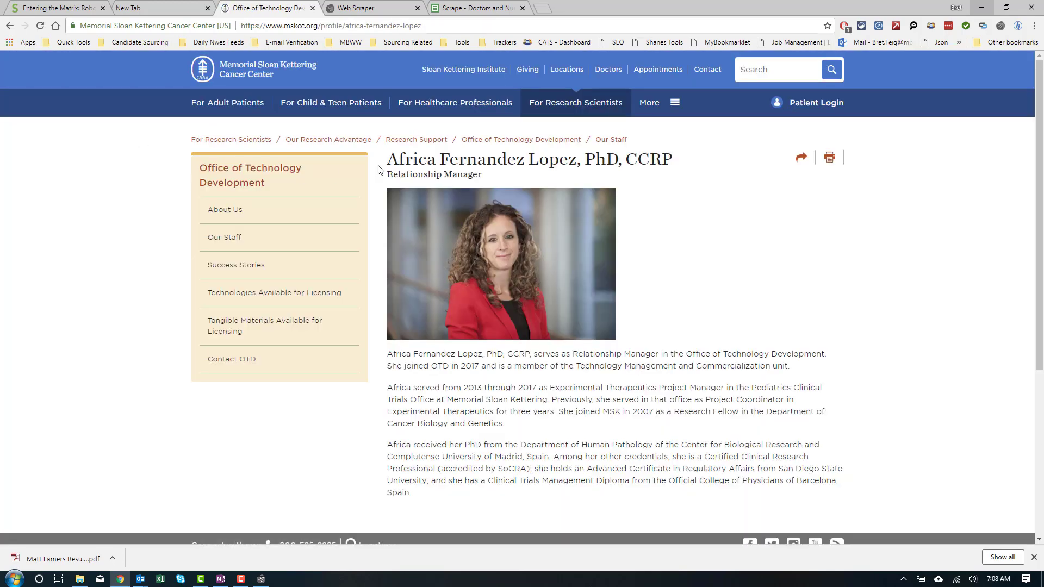
pyautogui.scroll(-1, 404, 336)
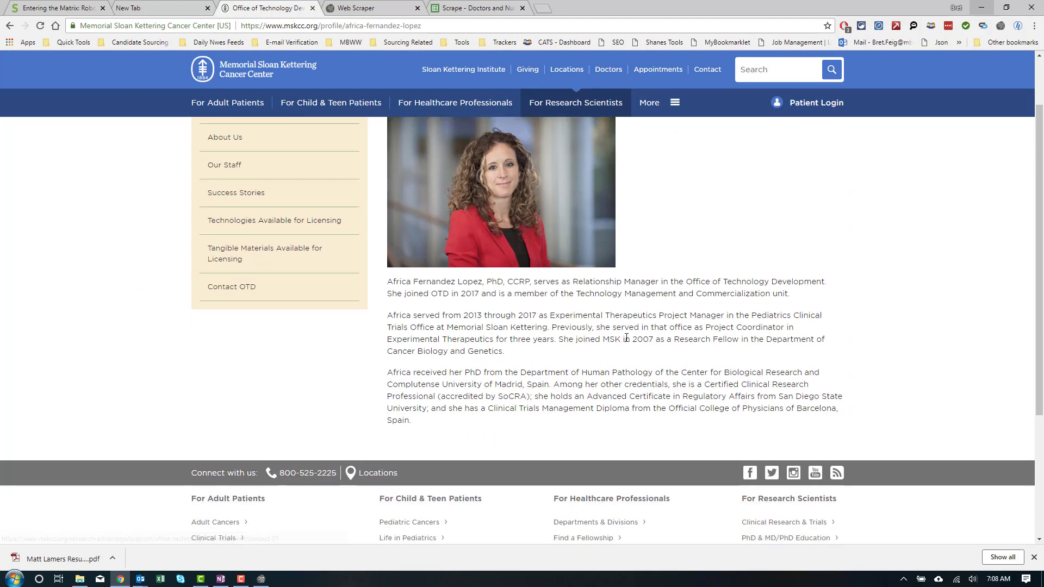
pyautogui.scroll(1, 661, 341)
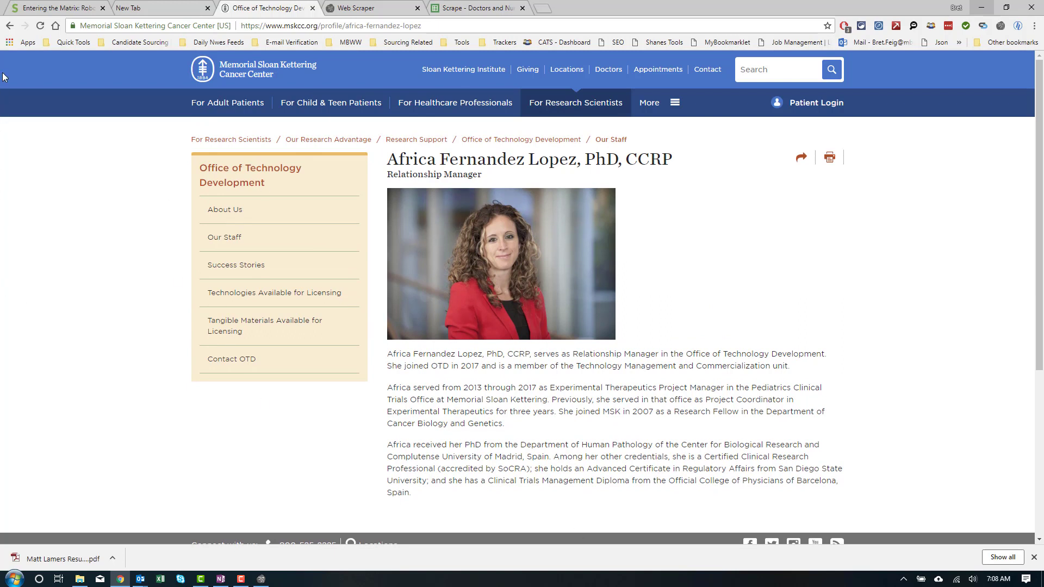
pyautogui.click(8, 26)
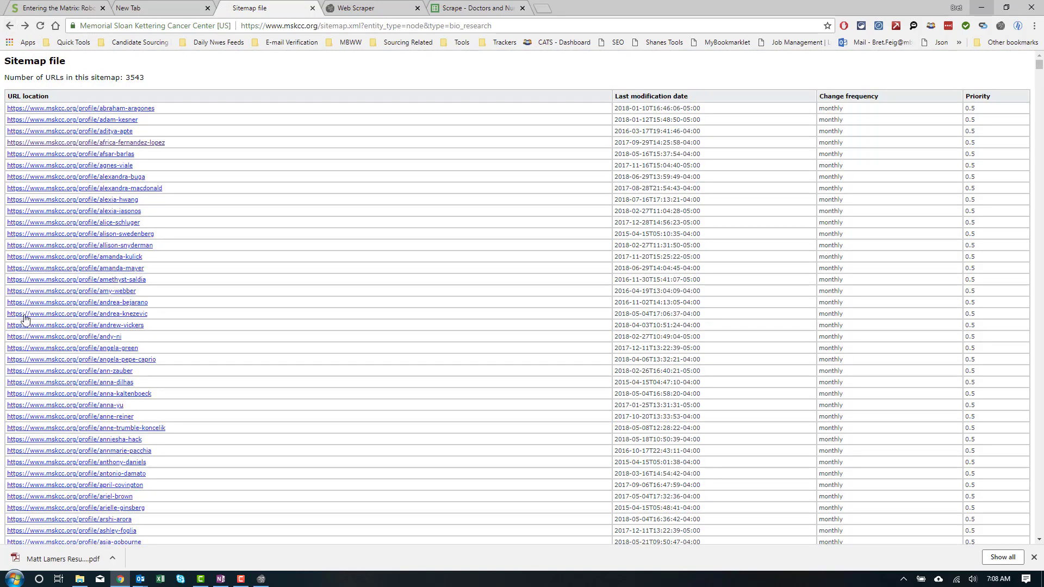
pyautogui.click(8, 26)
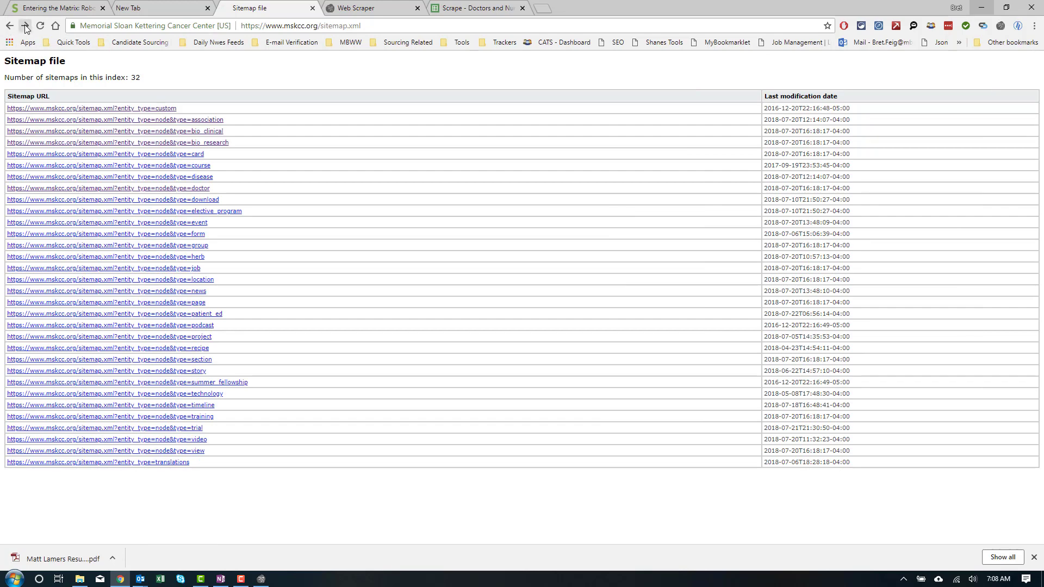
pyautogui.click(24, 26)
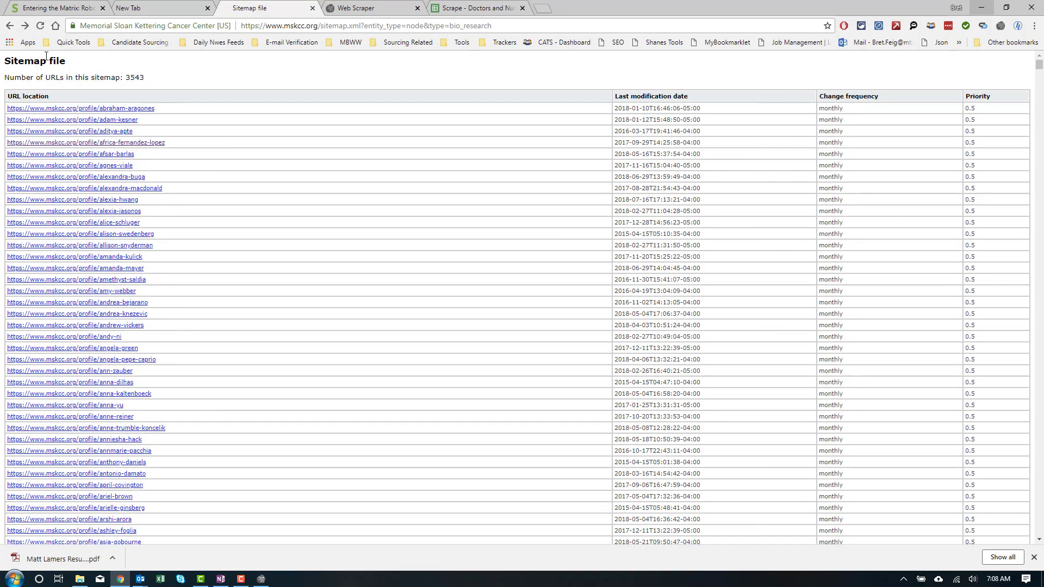
pyautogui.click(17, 27)
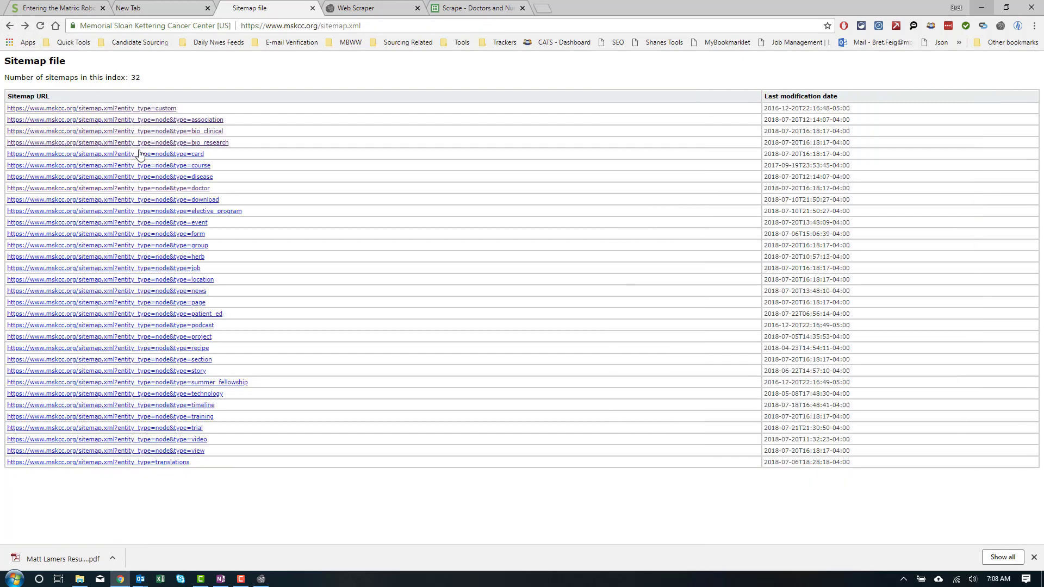
pyautogui.click(165, 135)
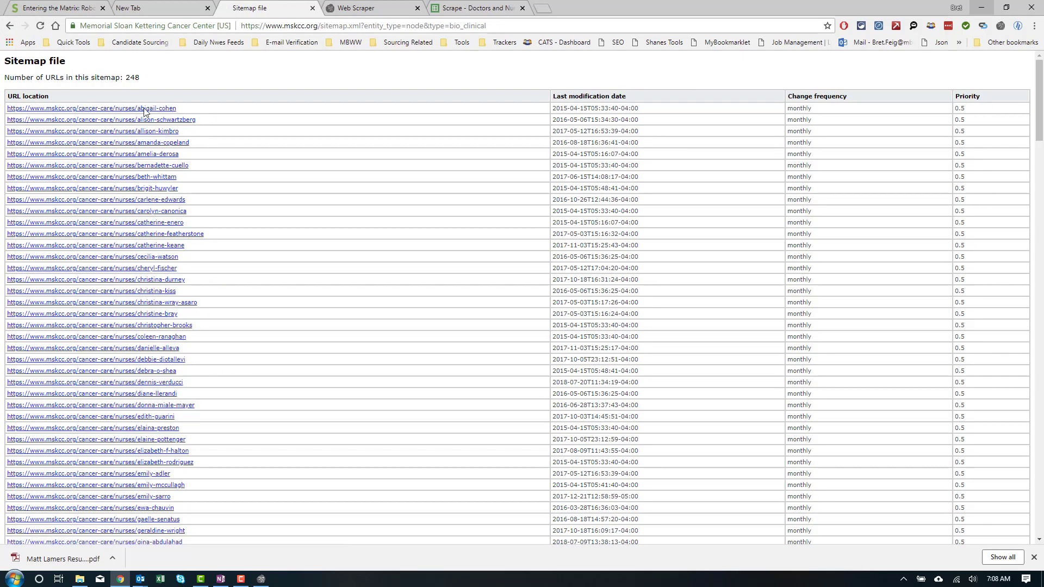
pyautogui.click(9, 26)
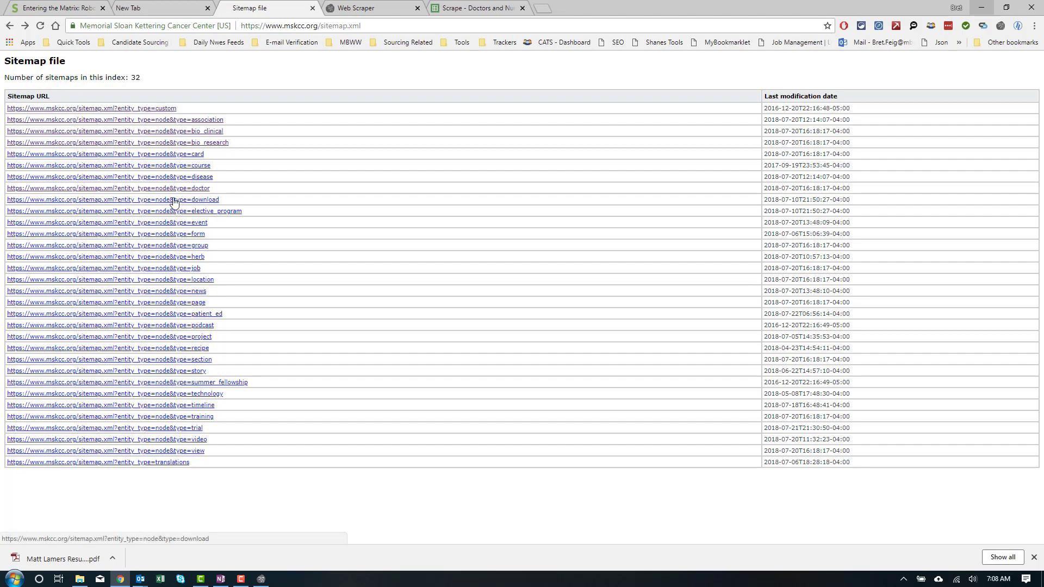
pyautogui.click(172, 177)
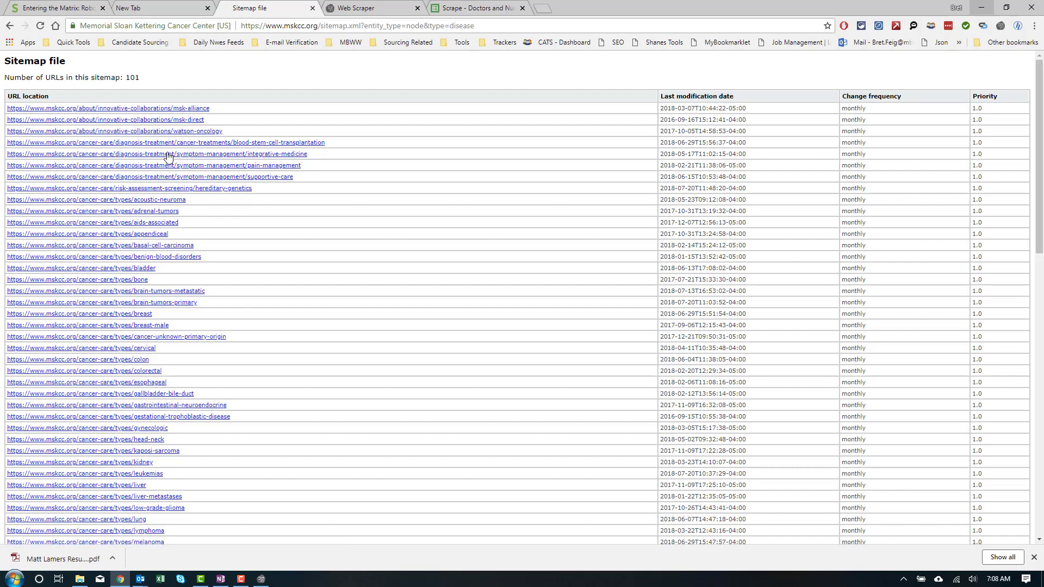
pyautogui.click(10, 26)
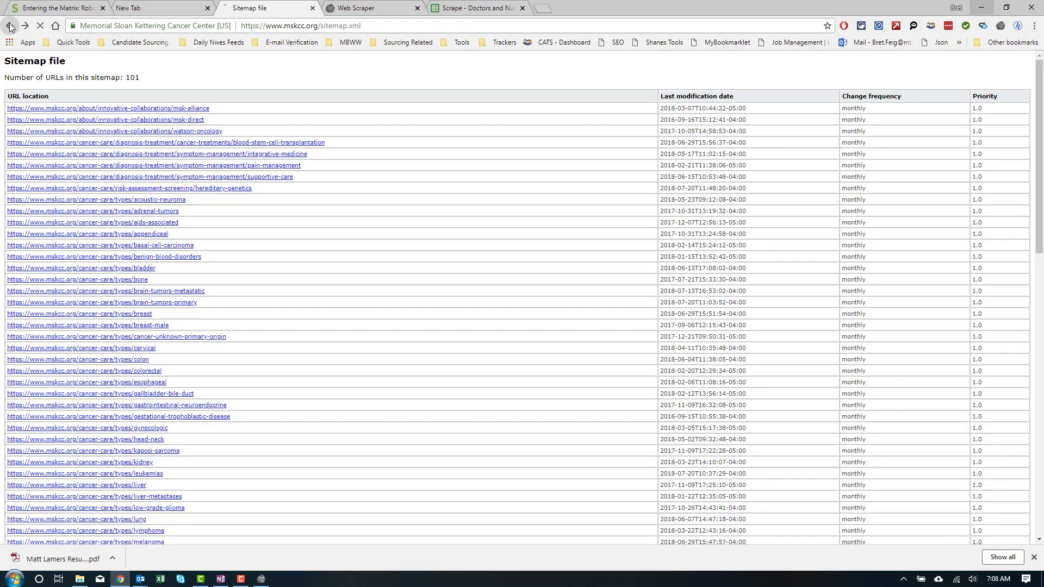
pyautogui.click(151, 167)
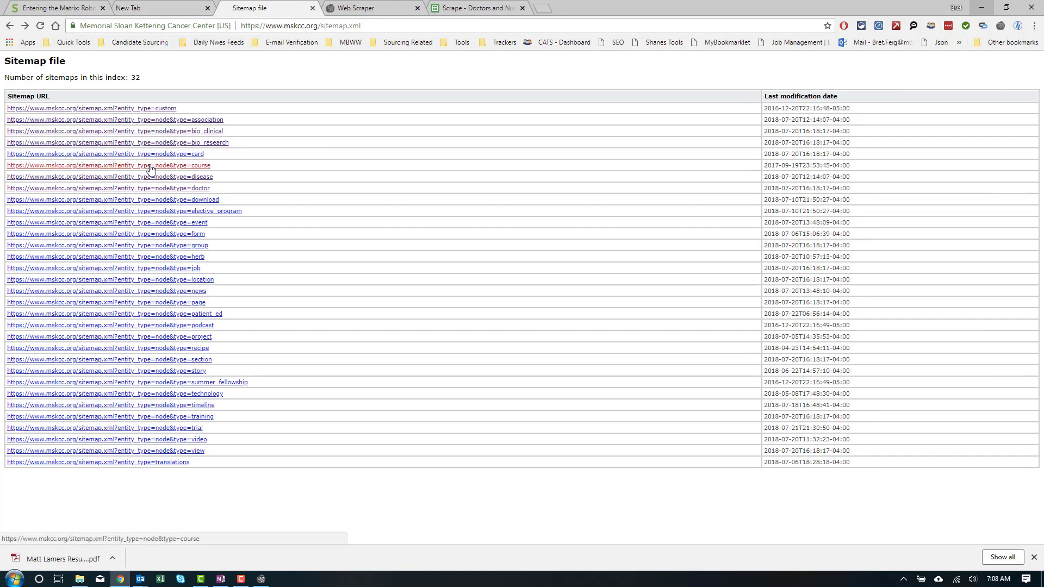
pyautogui.click(9, 26)
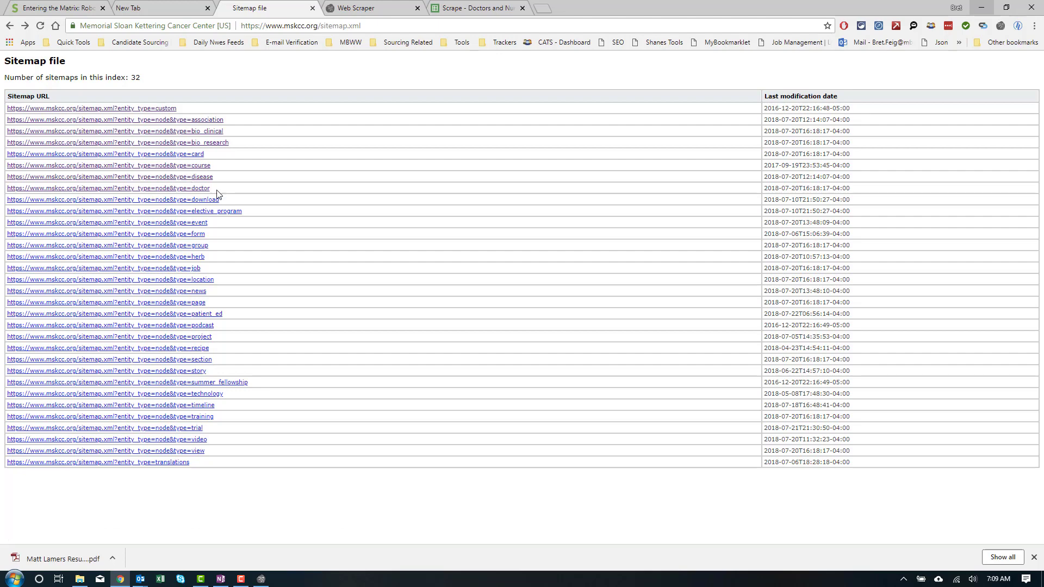
pyautogui.click(10, 26)
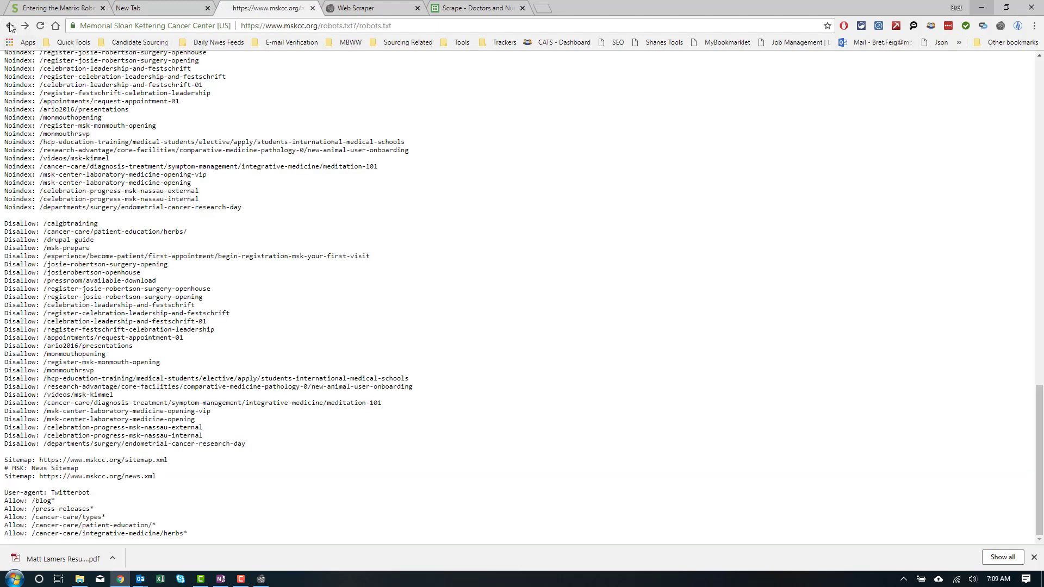
pyautogui.click(24, 27)
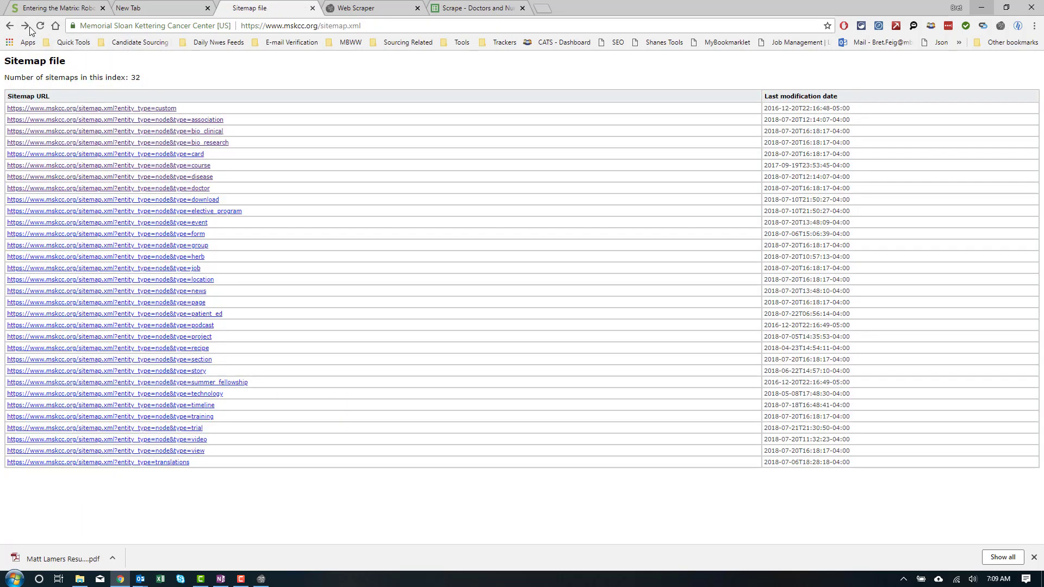